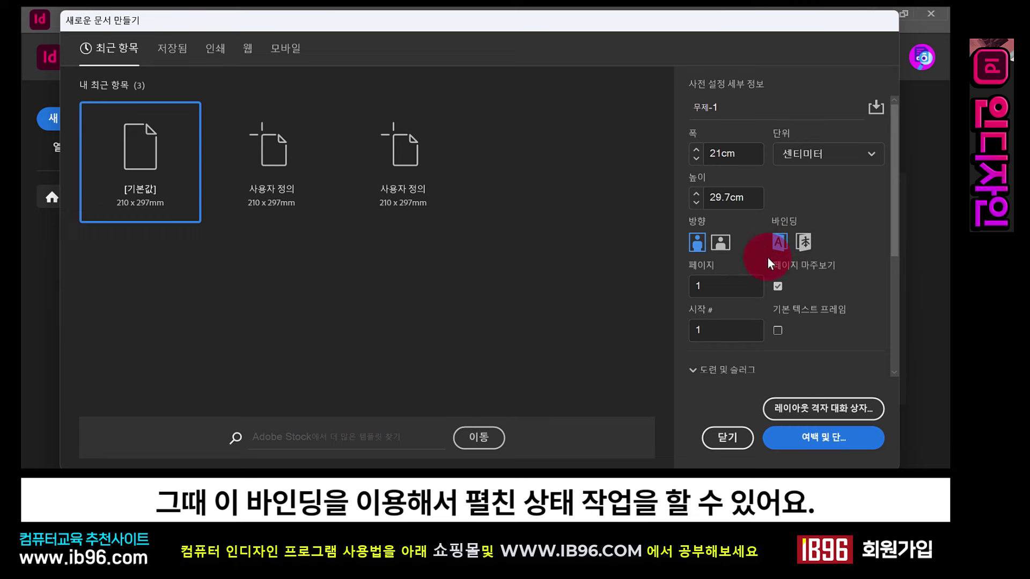
# Turn off facing pages for the new 21 × 29.7 cm portrait document and proceed to its margin and column settings.
pyautogui.click(804, 253)
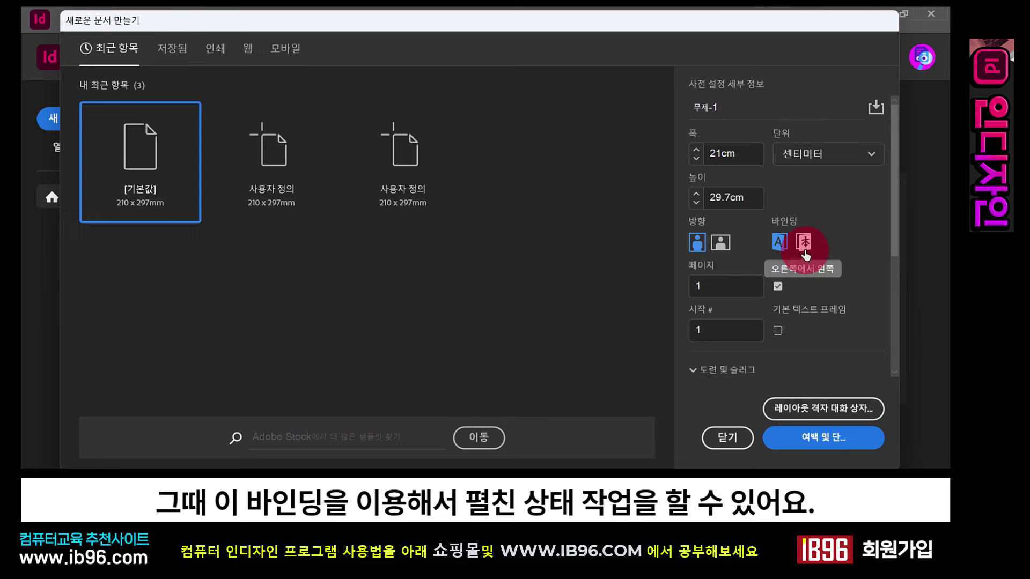
pyautogui.click(778, 287)
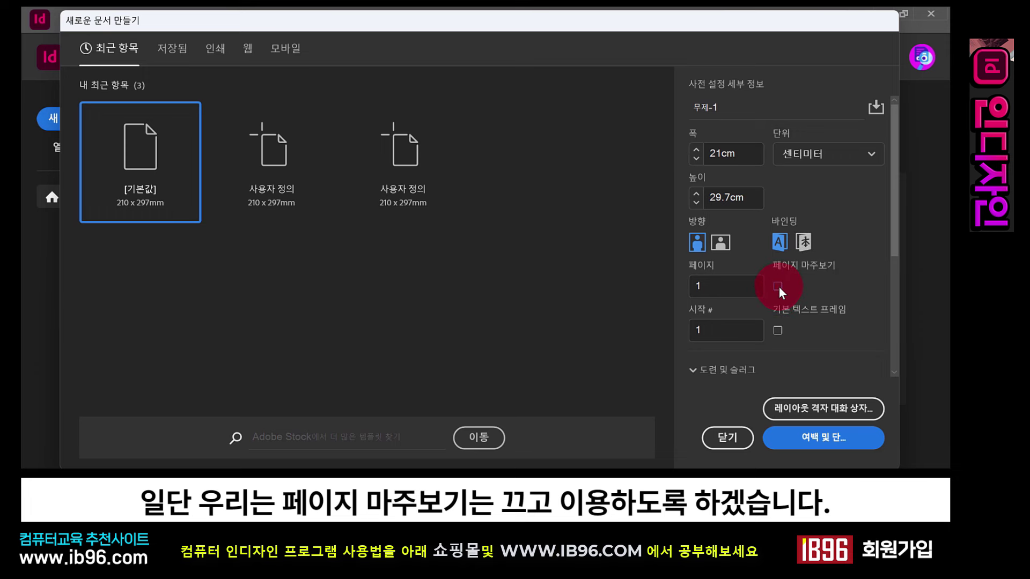
pyautogui.click(780, 435)
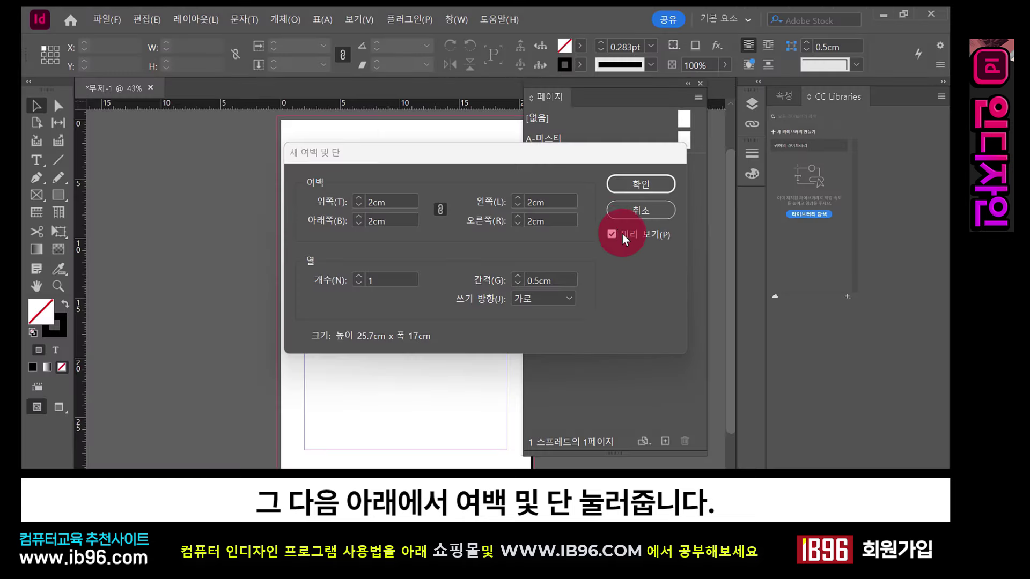
# Move the margins and columns dialog clear of the page and try a column count of 2.
pyautogui.moveTo(410, 141); pyautogui.dragTo(397, 137)
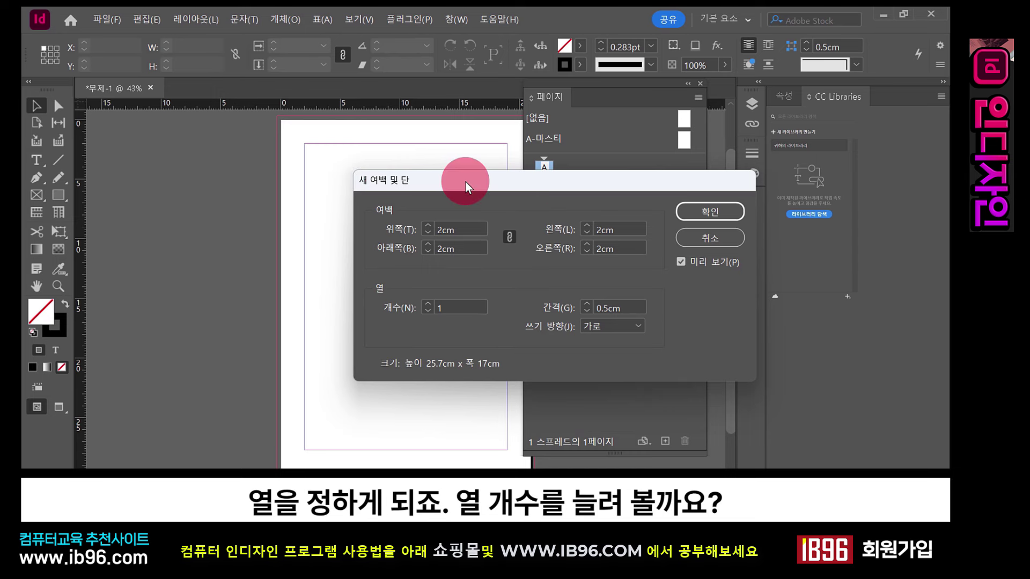
pyautogui.moveTo(465, 181); pyautogui.dragTo(571, 192)
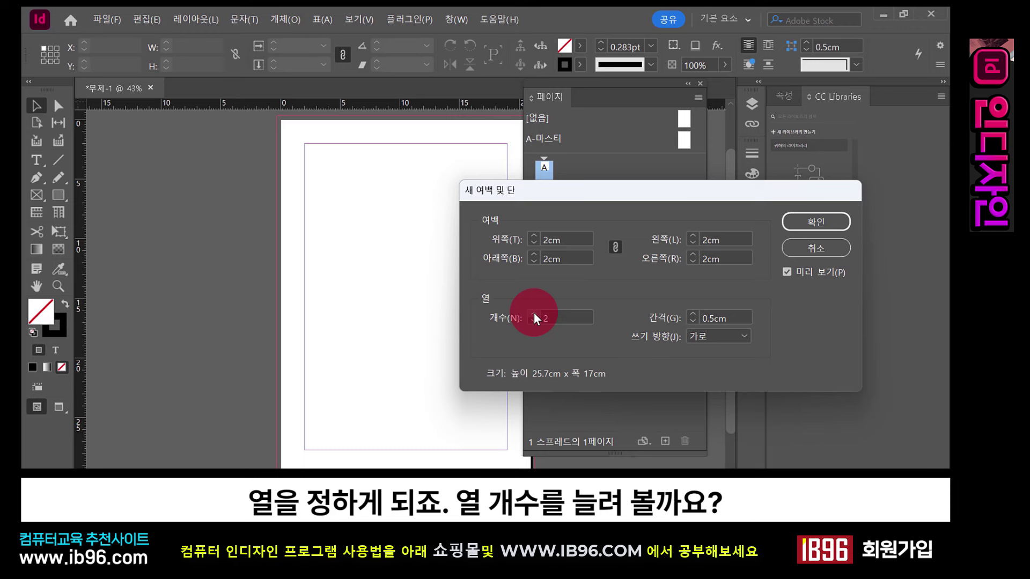
pyautogui.click(533, 314)
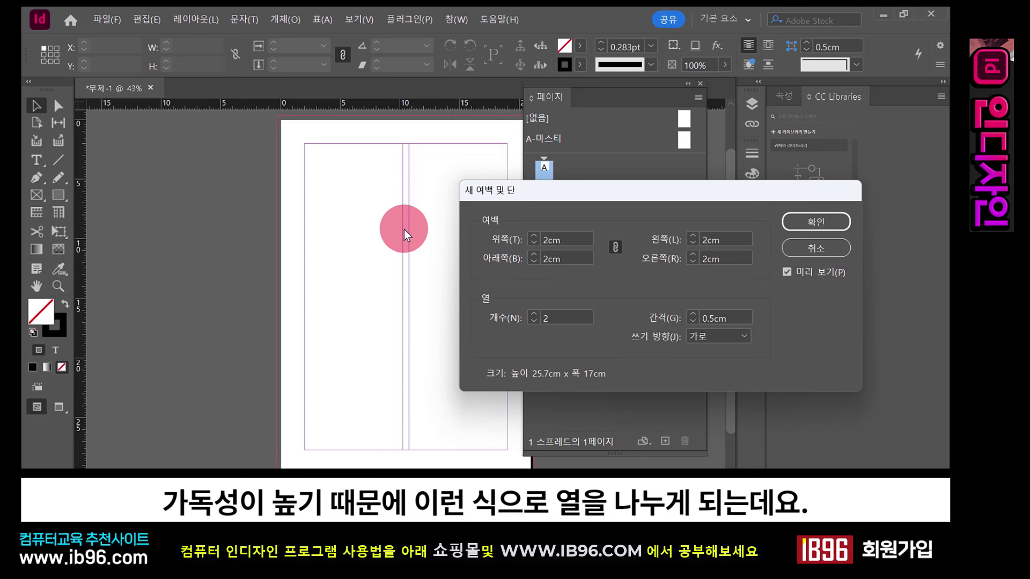
# Set the column count to 1 and create the document.
pyautogui.click(533, 314)
pyautogui.click(532, 317)
pyautogui.click(533, 318)
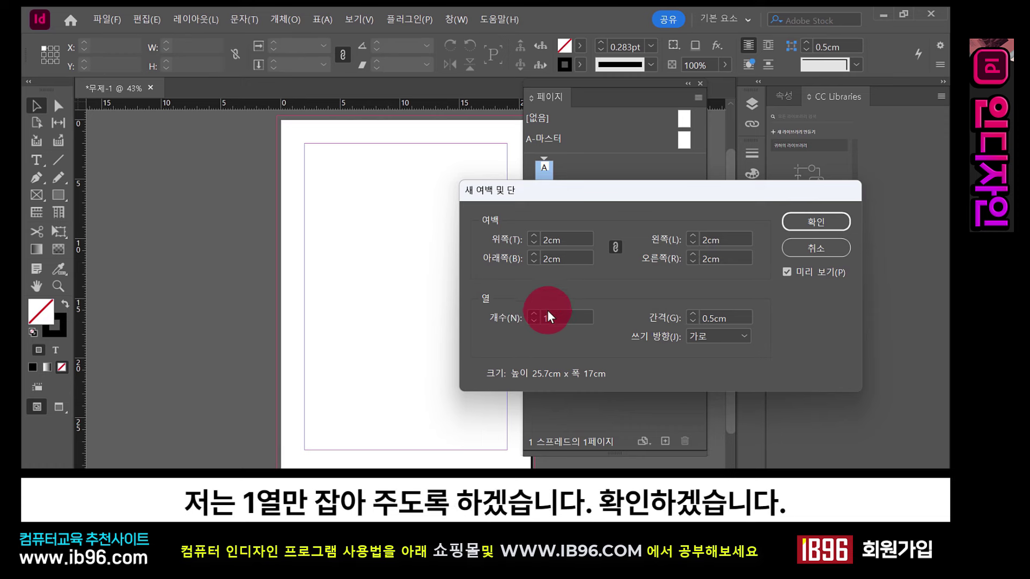
pyautogui.click(826, 227)
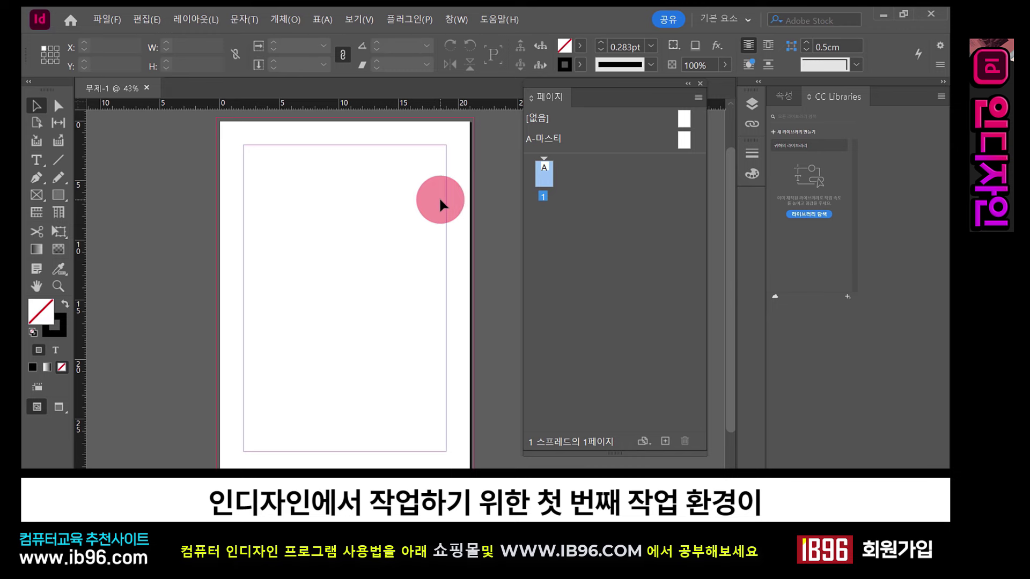
pyautogui.click(617, 271)
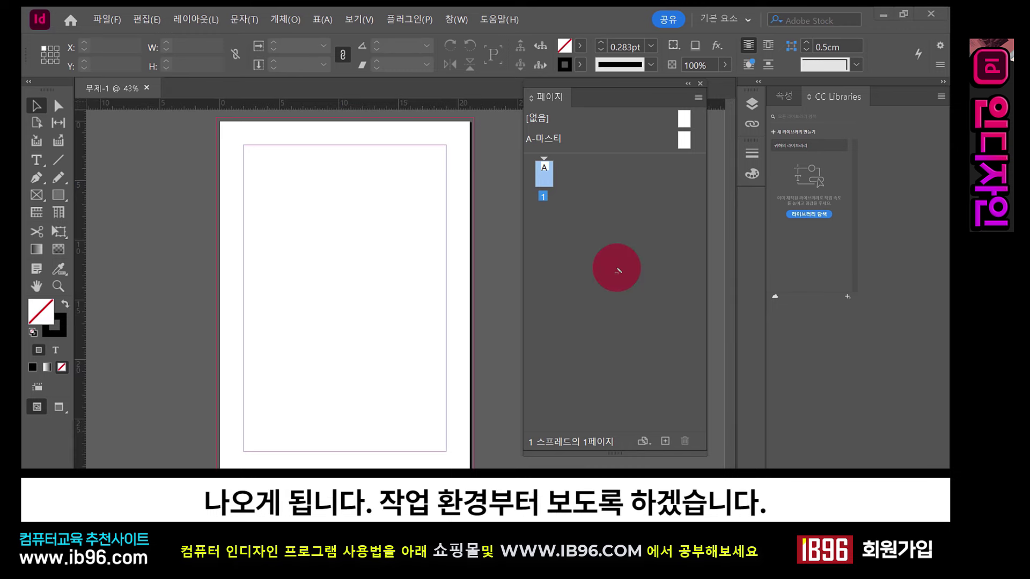
pyautogui.click(87, 8)
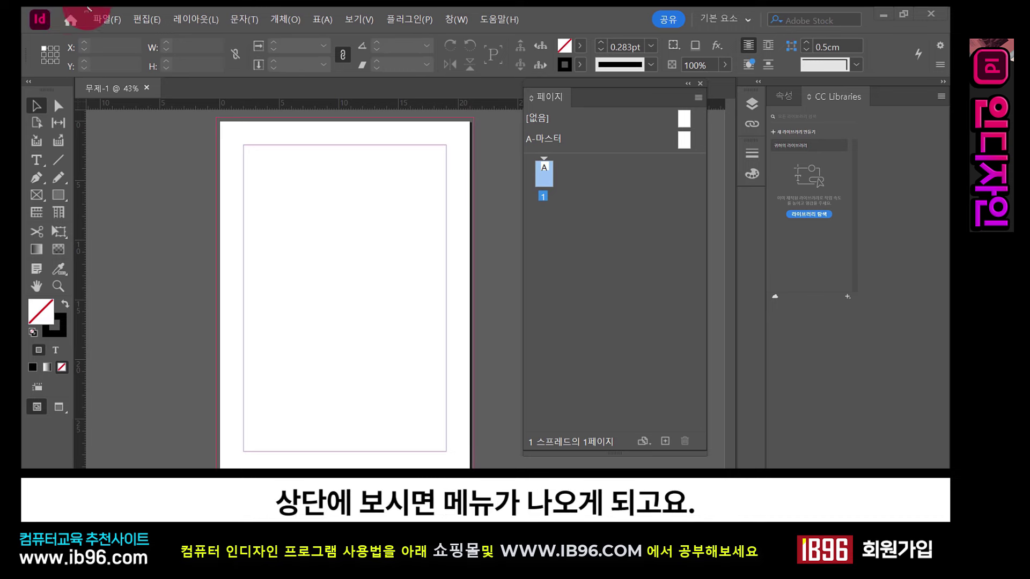
pyautogui.moveTo(88, 8); pyautogui.dragTo(533, 31)
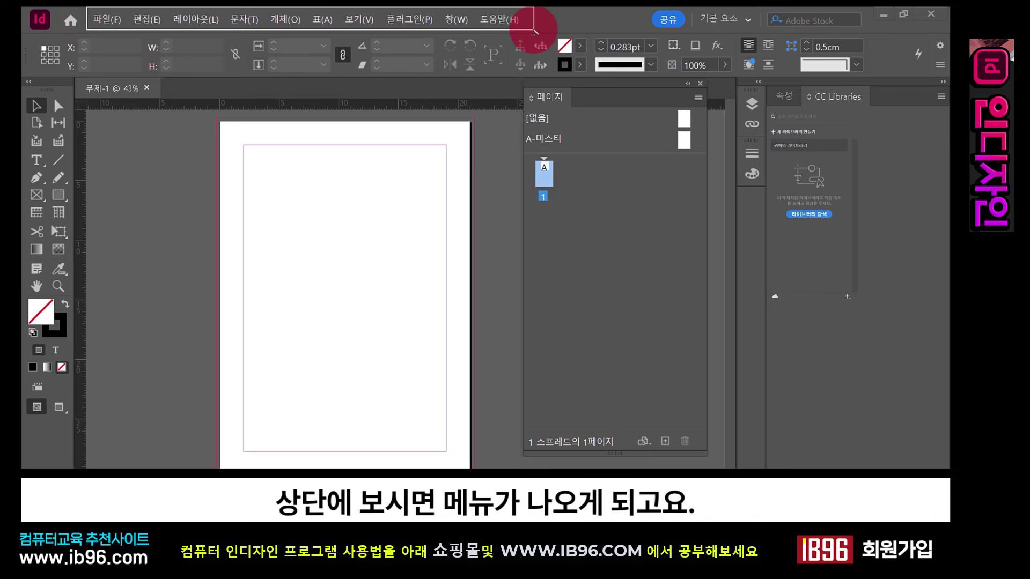
pyautogui.moveTo(22, 79)
pyautogui.mouseDown()
pyautogui.moveTo(61, 441)
pyautogui.moveTo(73, 454)
pyautogui.mouseUp()
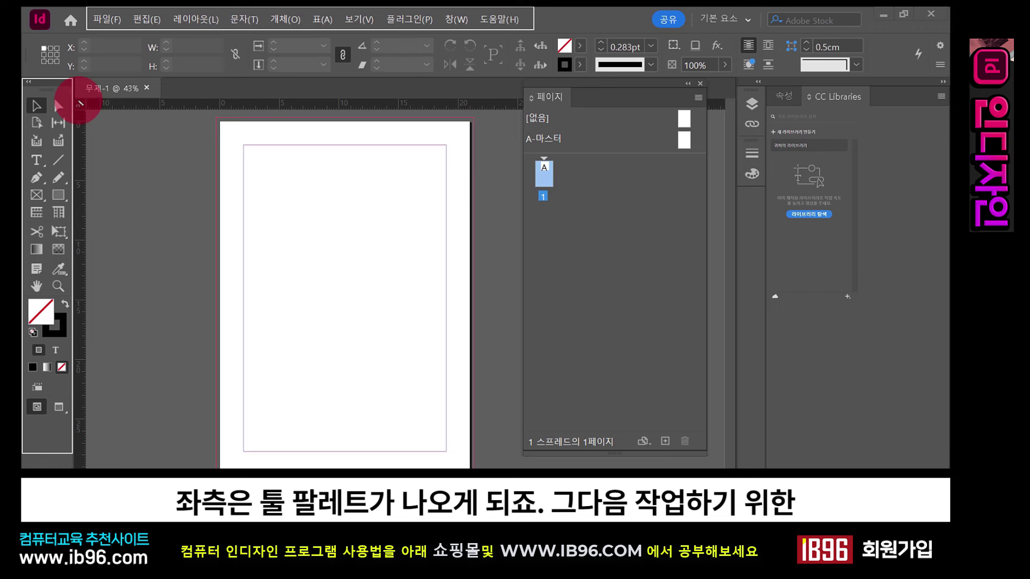
pyautogui.moveTo(79, 103)
pyautogui.mouseDown()
pyautogui.moveTo(605, 372)
pyautogui.moveTo(713, 464)
pyautogui.mouseUp()
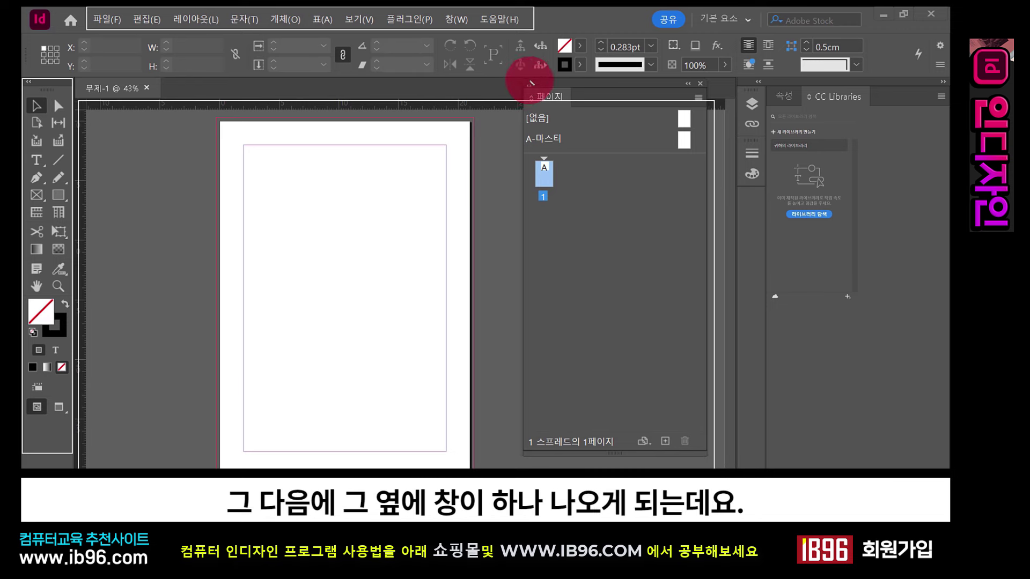
pyautogui.moveTo(525, 81); pyautogui.dragTo(667, 346)
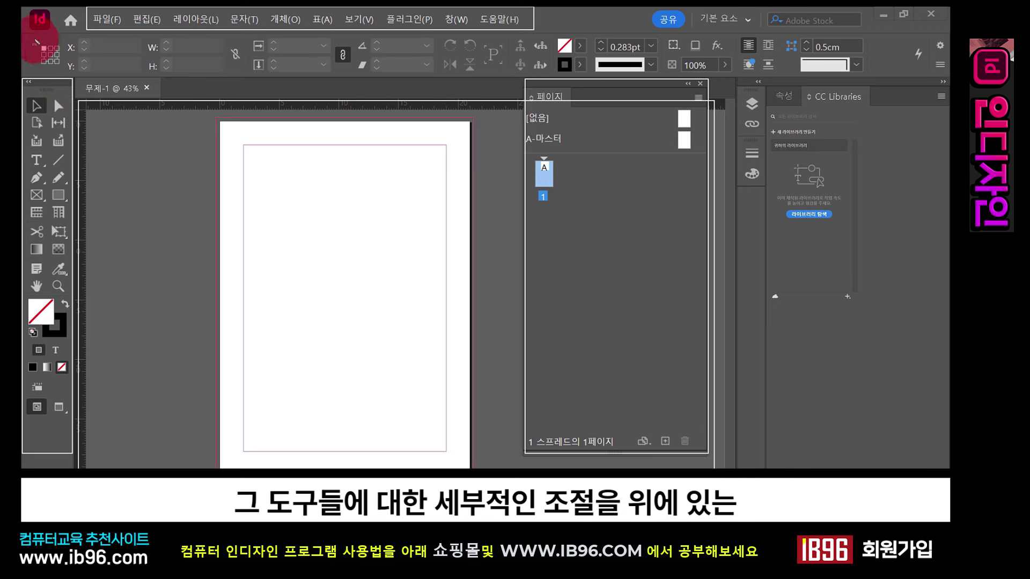
pyautogui.moveTo(28, 33)
pyautogui.mouseDown()
pyautogui.moveTo(305, 57)
pyautogui.moveTo(880, 77)
pyautogui.moveTo(936, 88)
pyautogui.moveTo(935, 78)
pyautogui.mouseUp()
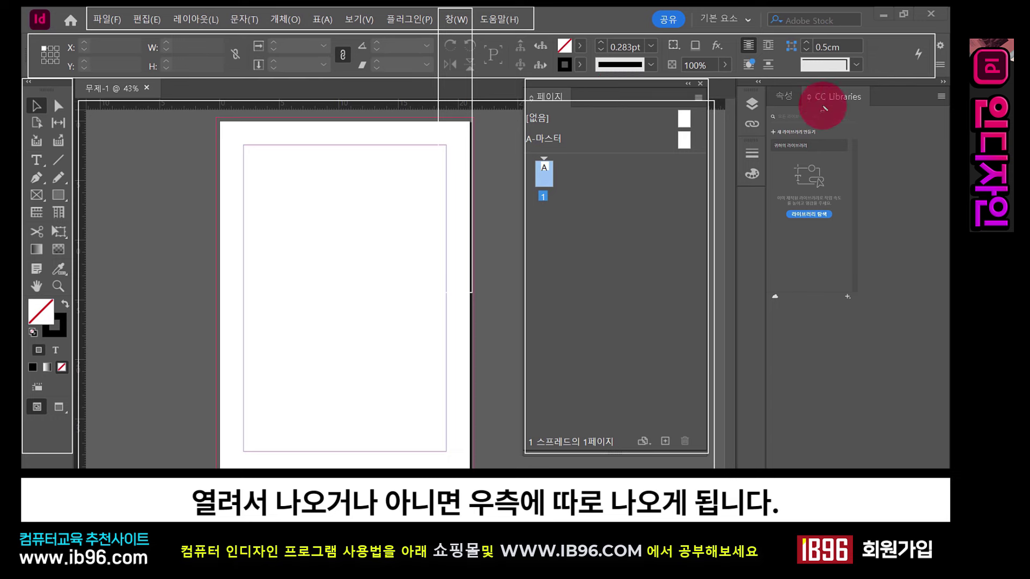
pyautogui.moveTo(742, 83); pyautogui.dragTo(918, 467)
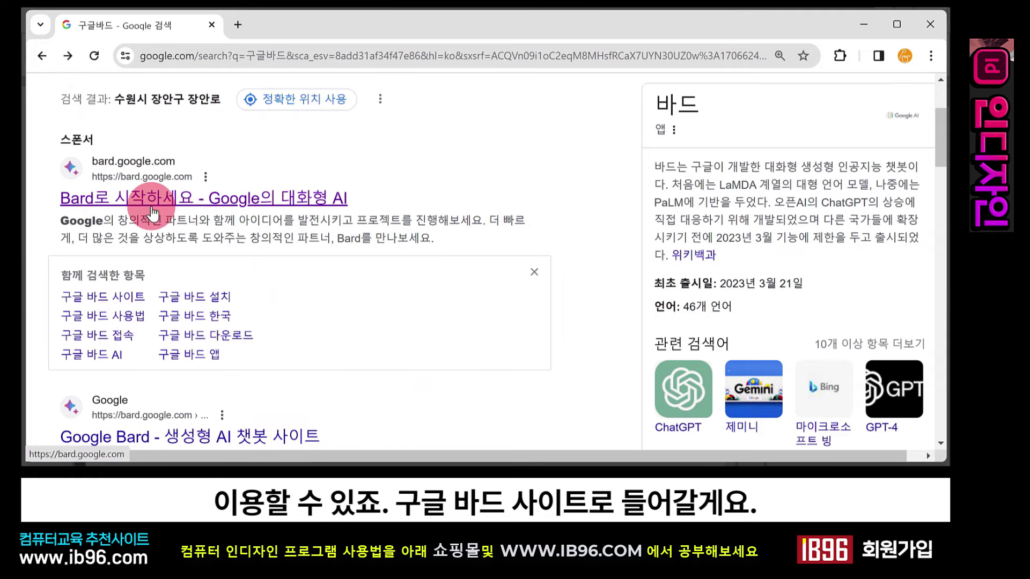
# In the browser, open Google Bard from the search results and send it the prompt "인디자인에 대해 설명해줘".
pyautogui.click(152, 213)
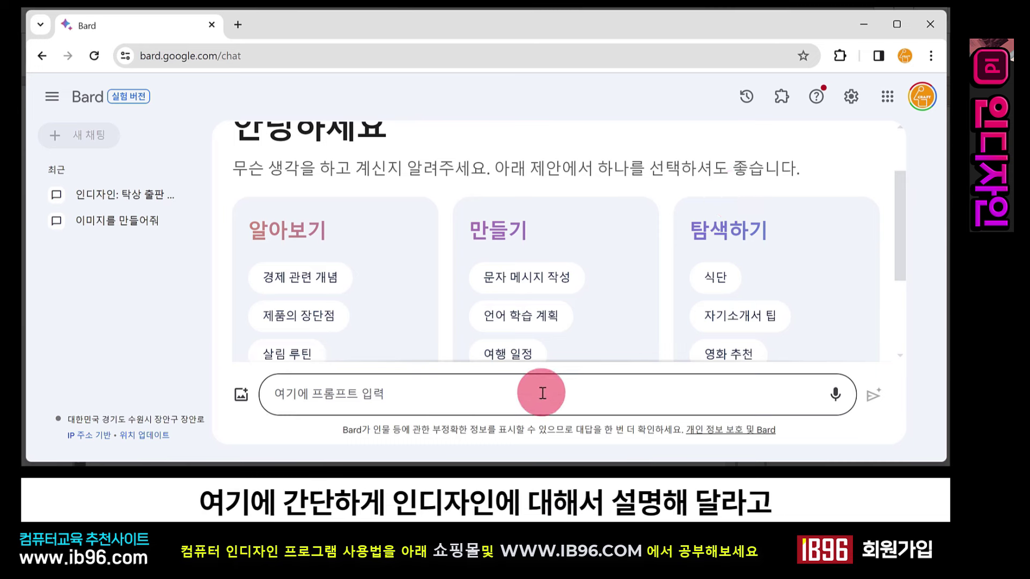
pyautogui.click(320, 399)
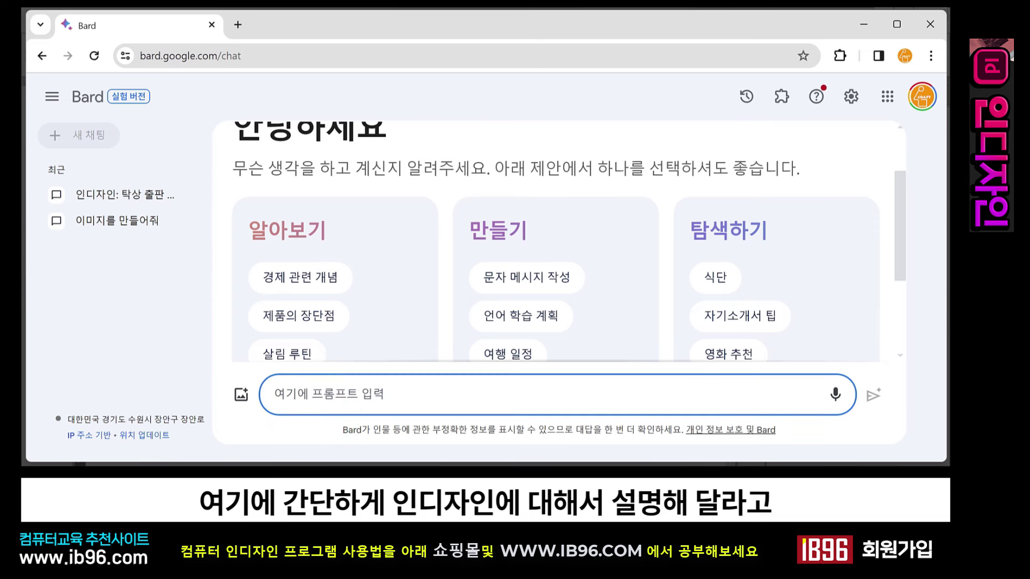
pyautogui.write('인디자인에 대해 설명해줘')
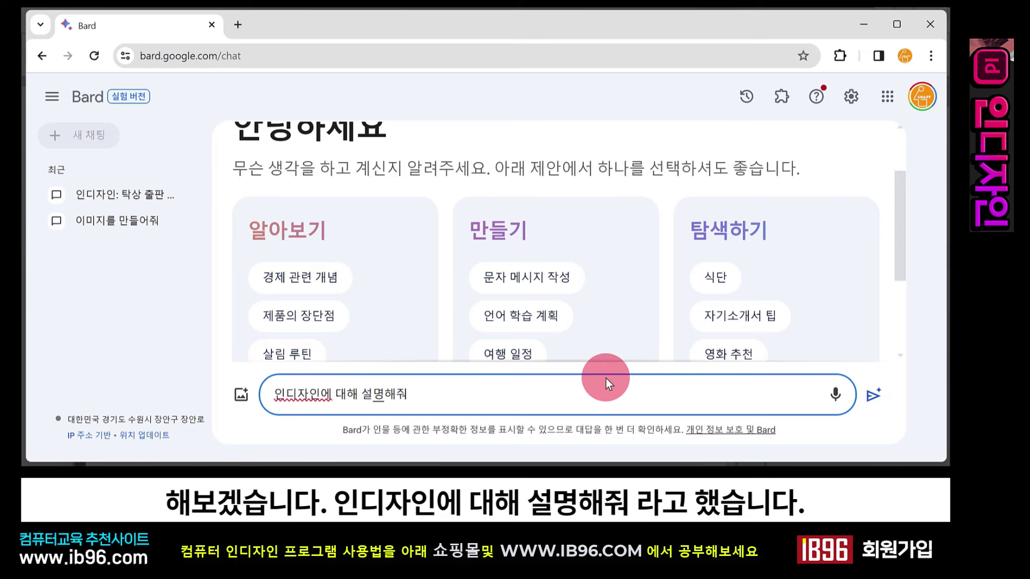
pyautogui.click(870, 399)
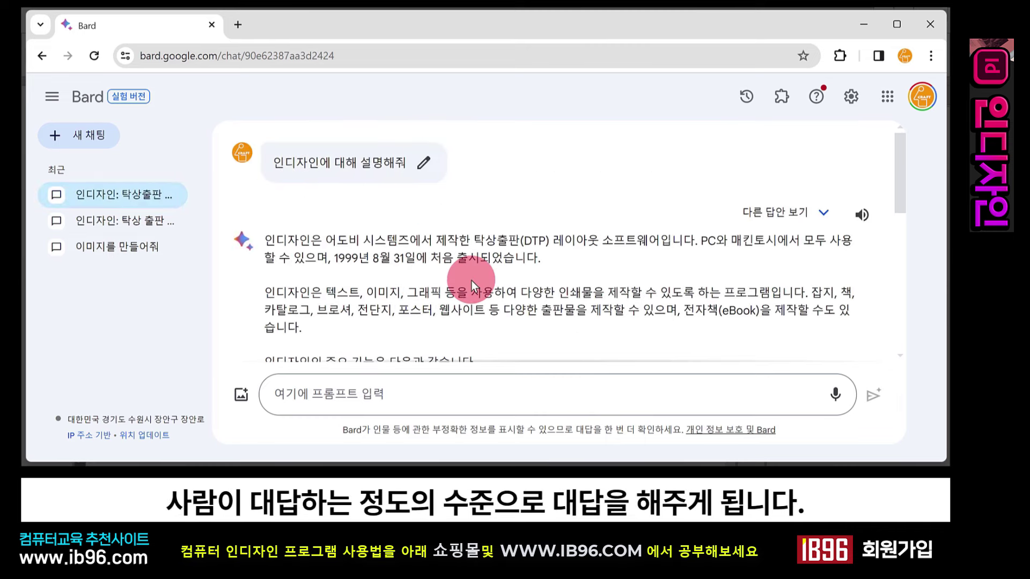
# Review Bard's answer about InDesign, copy the whole response to the clipboard, and minimize the browser.
pyautogui.scroll(-6, 471, 281)
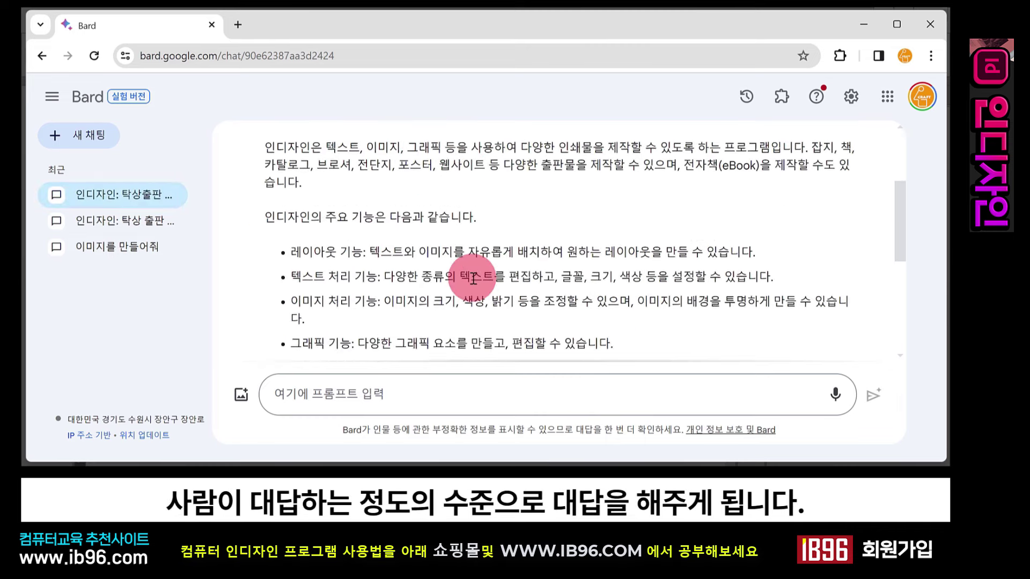
pyautogui.scroll(-3, 474, 275)
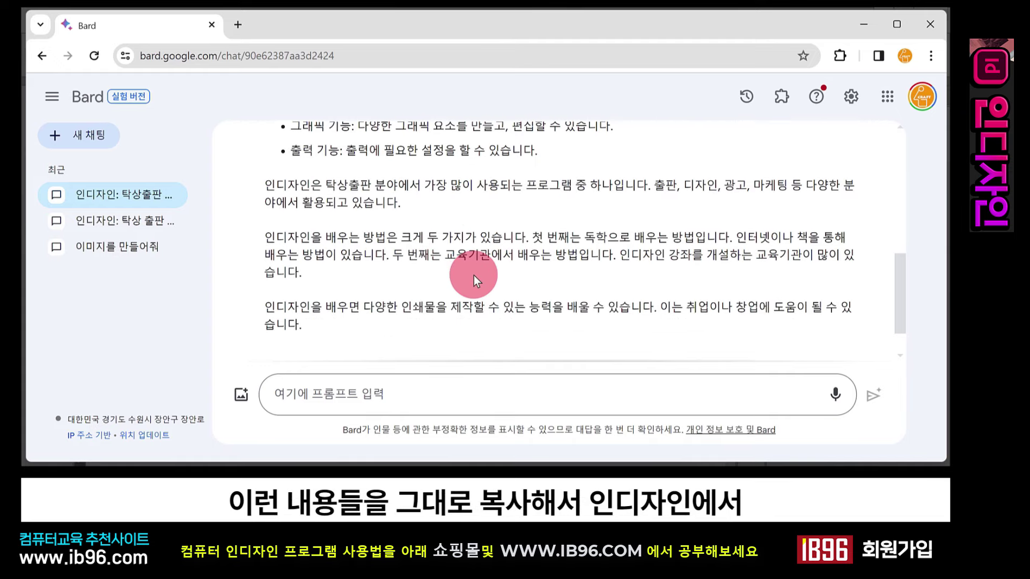
pyautogui.scroll(5, 474, 275)
pyautogui.scroll(3, 474, 276)
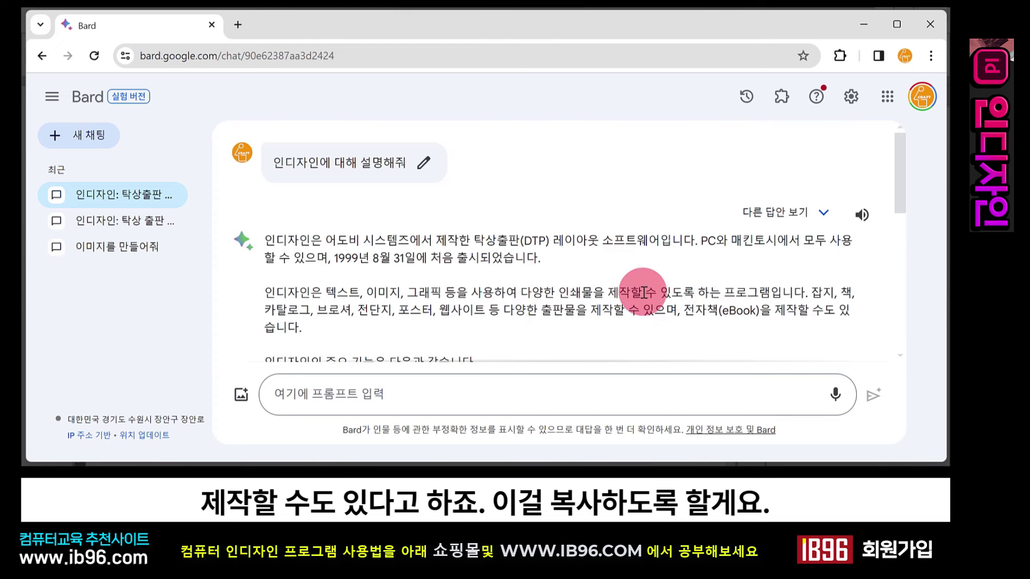
pyautogui.scroll(-10, 545, 283)
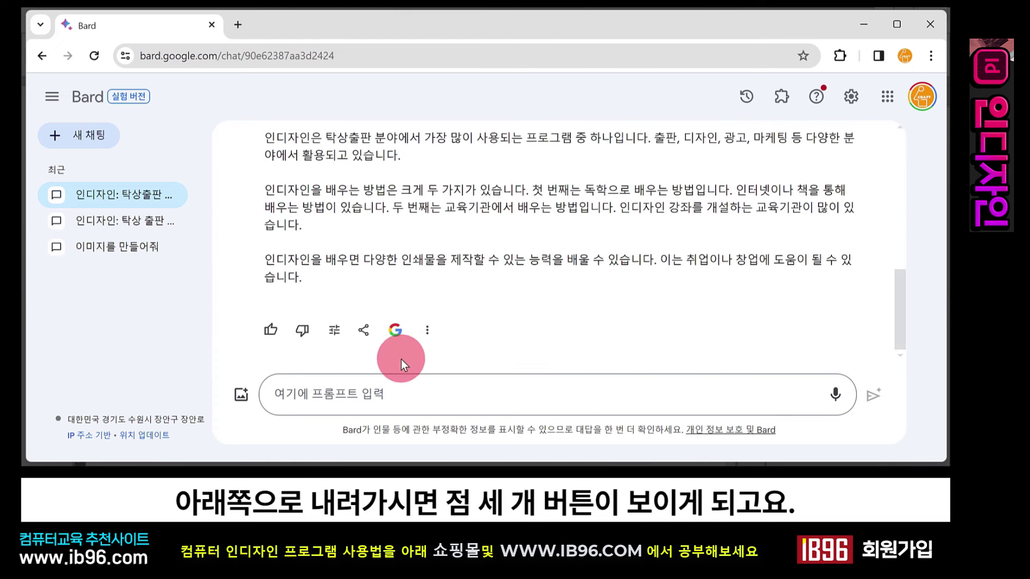
pyautogui.click(431, 334)
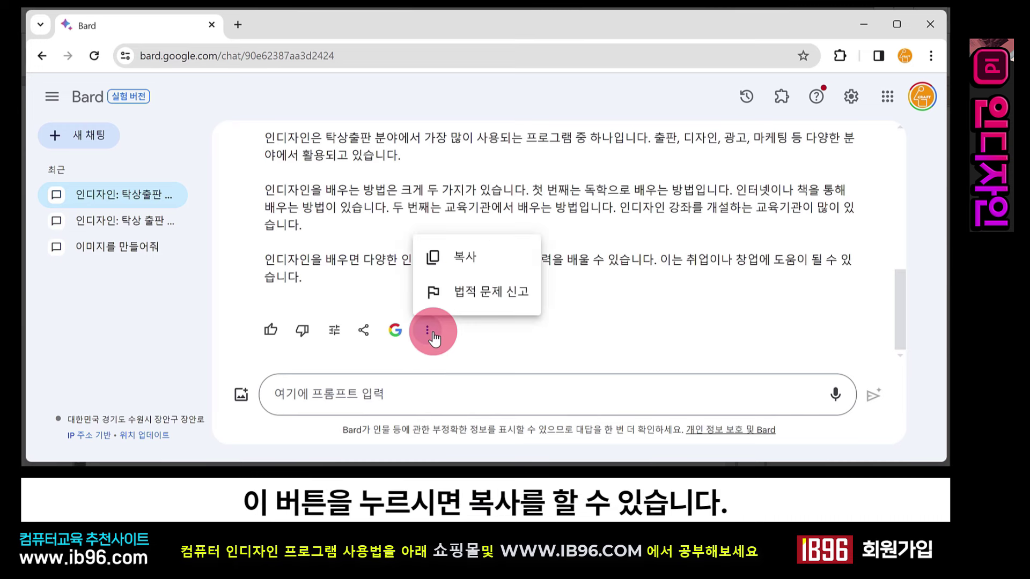
pyautogui.click(475, 263)
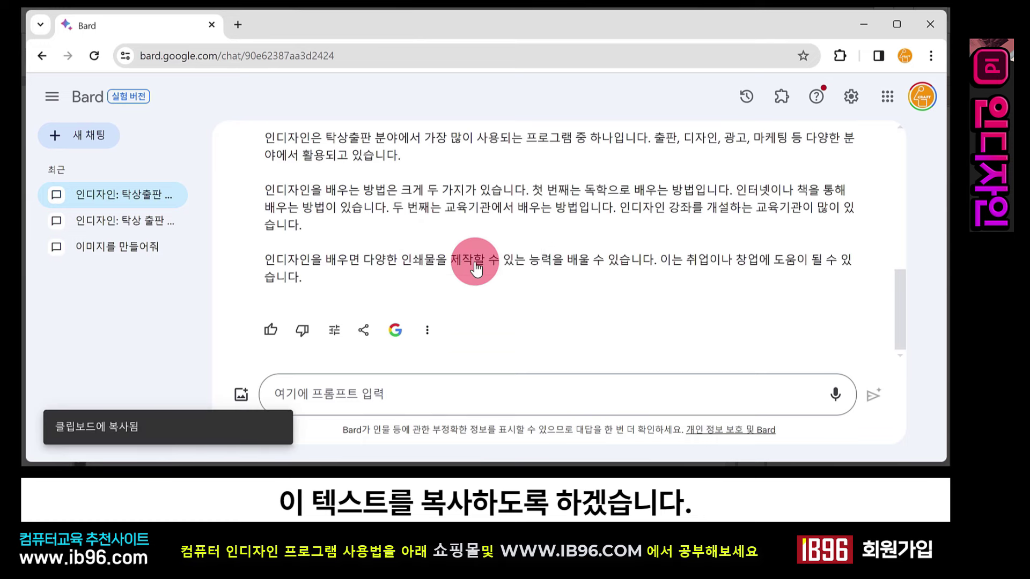
pyautogui.click(863, 24)
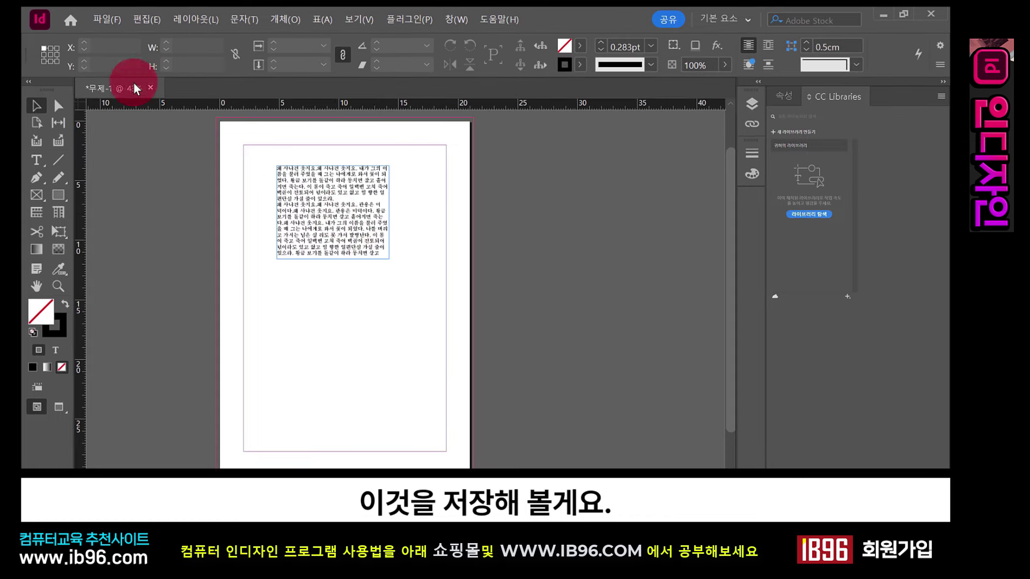
# Save the InDesign document as "sample" in the indesign folder on the desktop, in InDesign 2024 format.
pyautogui.click(110, 20)
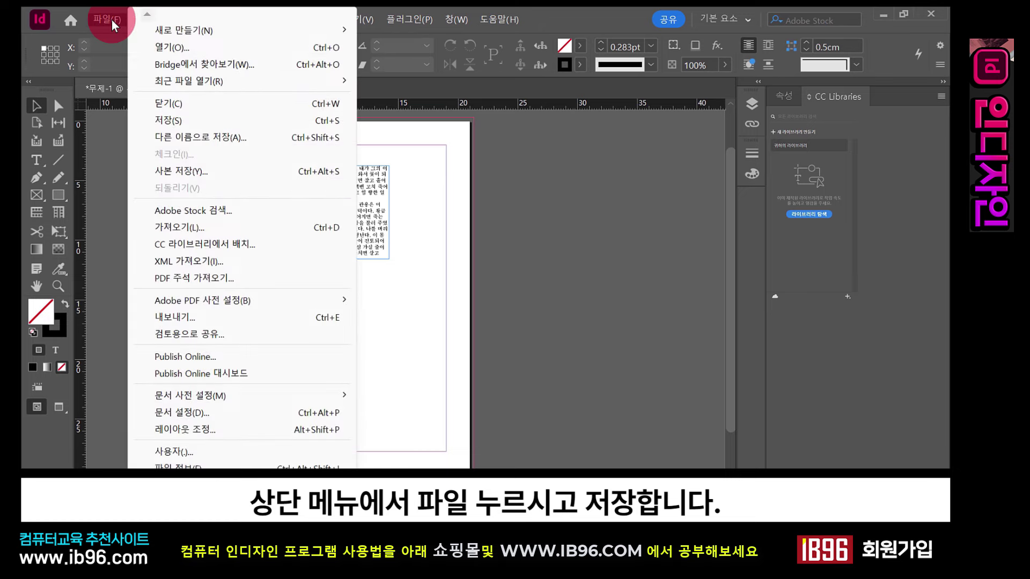
pyautogui.click(173, 124)
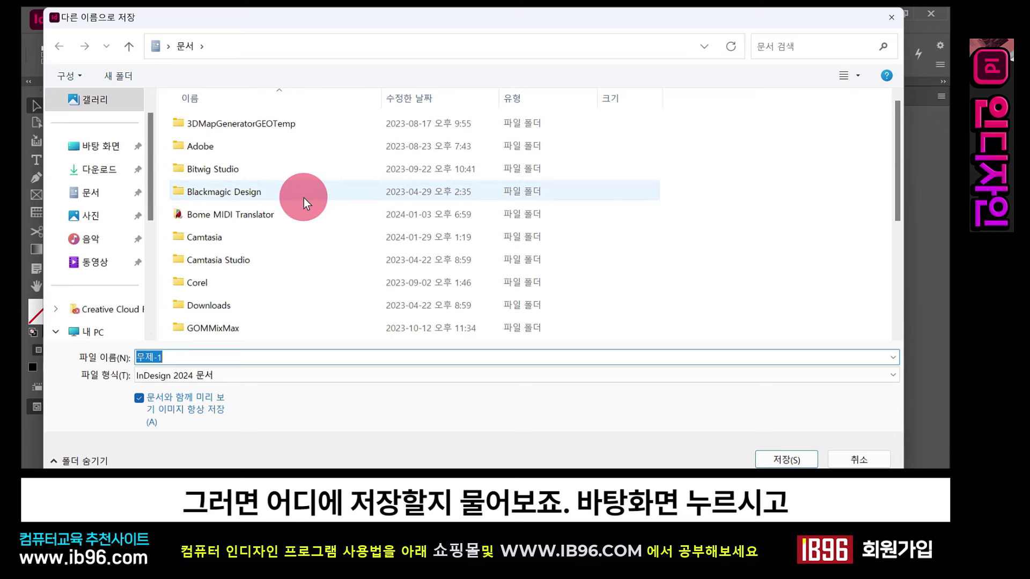
pyautogui.click(103, 145)
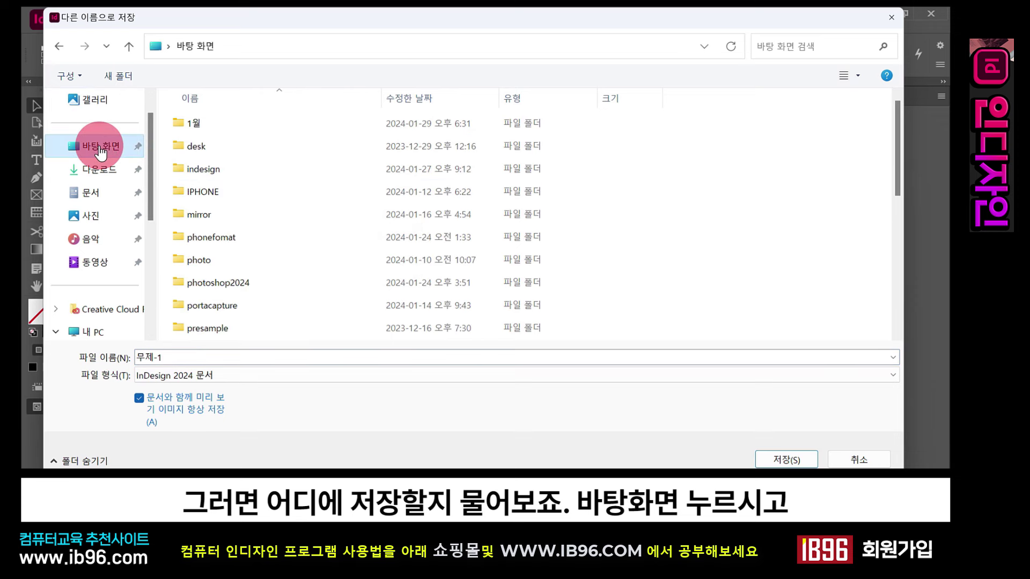
pyautogui.doubleClick(263, 169)
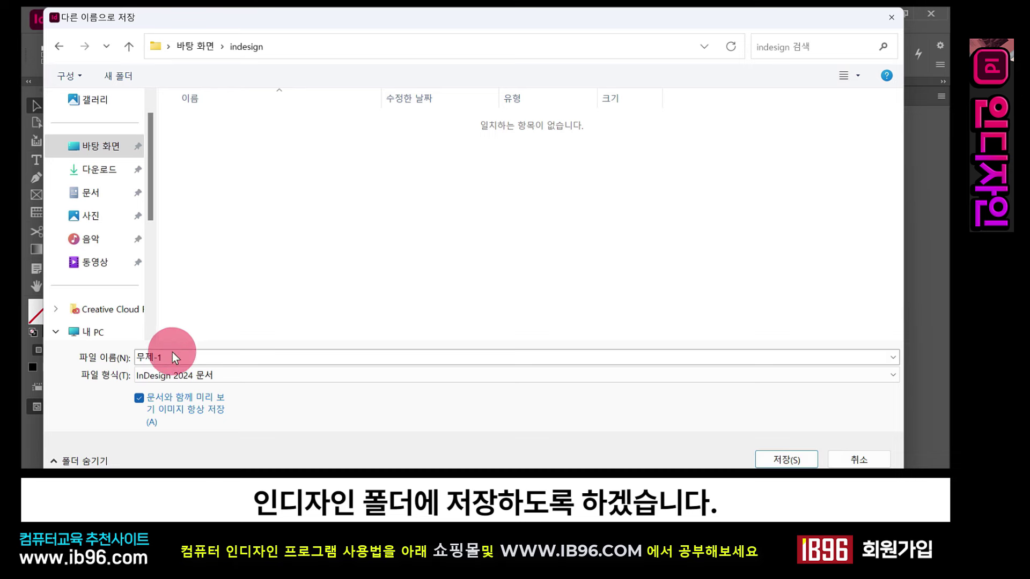
pyautogui.moveTo(168, 357); pyautogui.dragTo(122, 362)
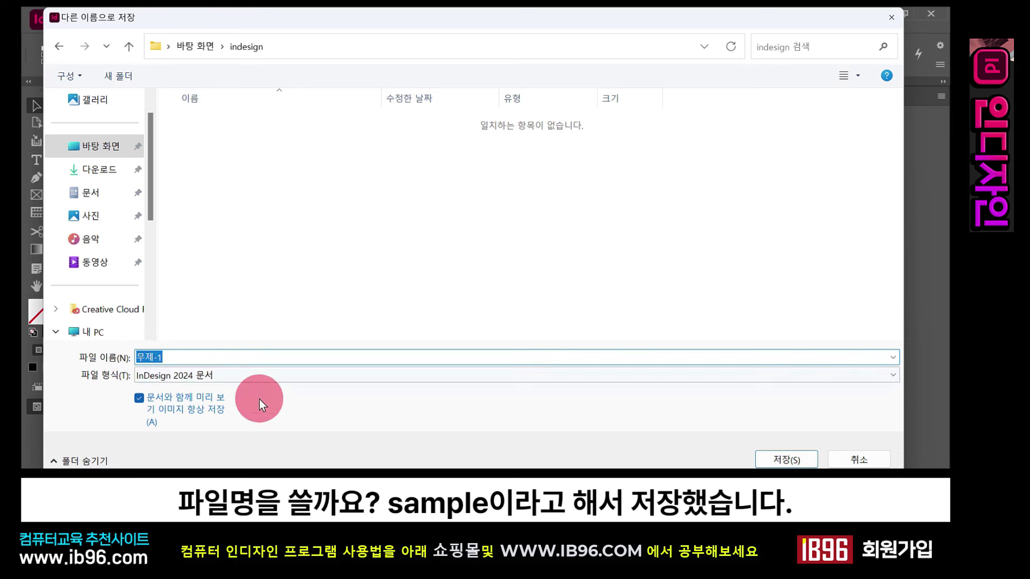
pyautogui.write('sample')
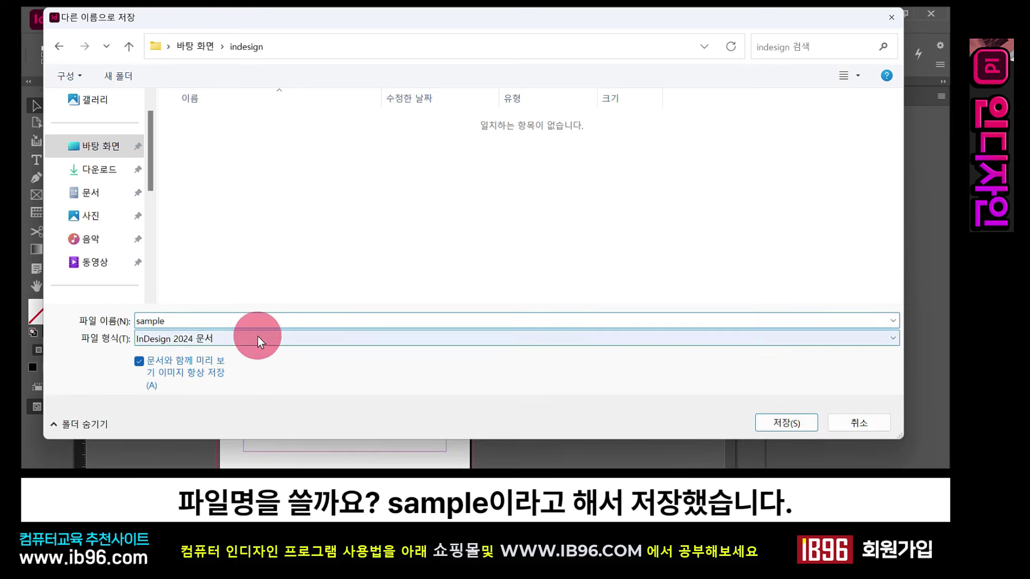
pyautogui.click(784, 423)
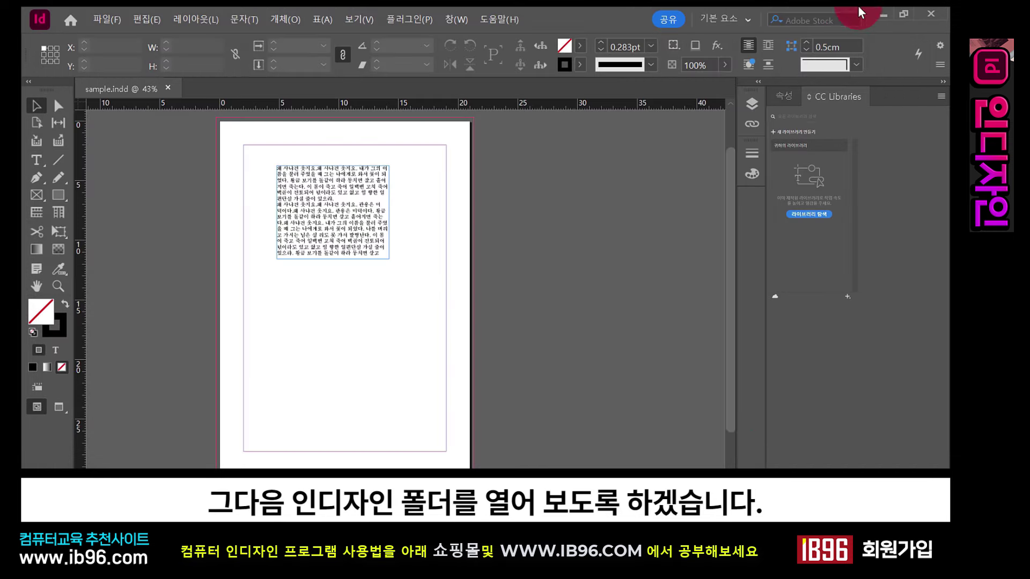
# Minimize InDesign and open the indesign folder on the desktop to examine the saved sample document and its lock file.
pyautogui.click(882, 14)
pyautogui.click(358, 177)
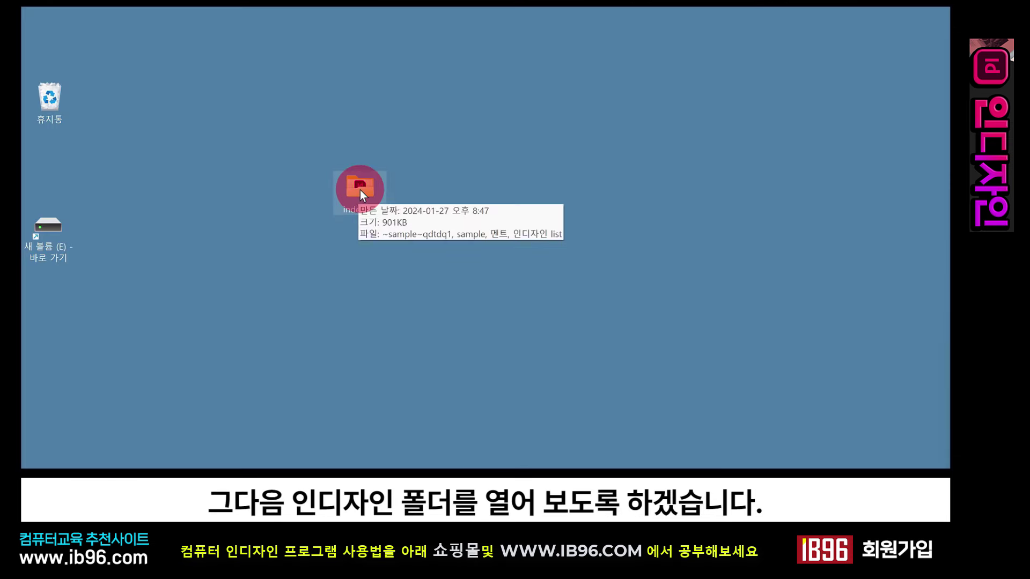
pyautogui.doubleClick(360, 190)
pyautogui.click(262, 188)
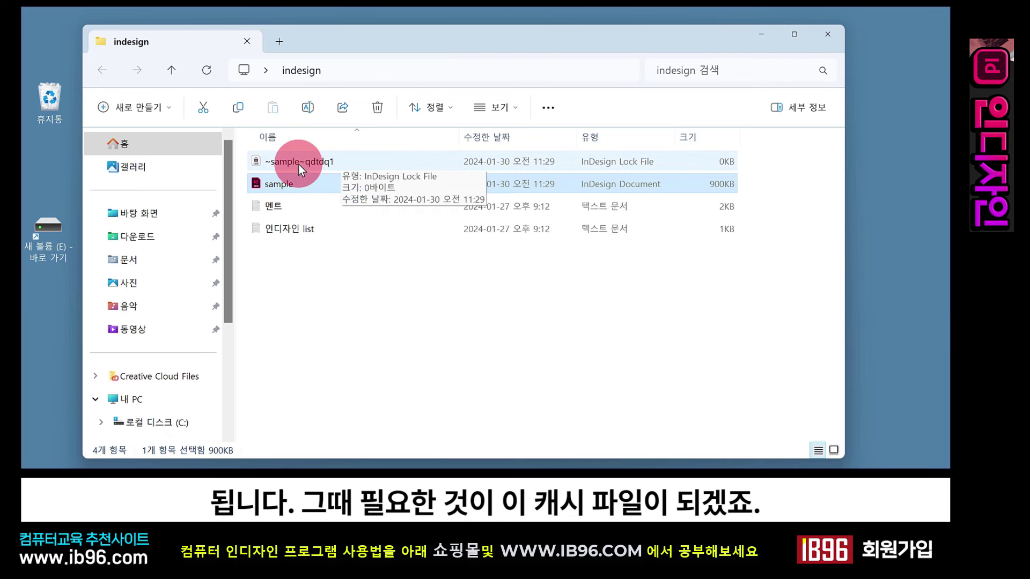
# Switch back to InDesign, close the sample document, and minimize the program.
pyautogui.hotkey('alt', 'Tab')
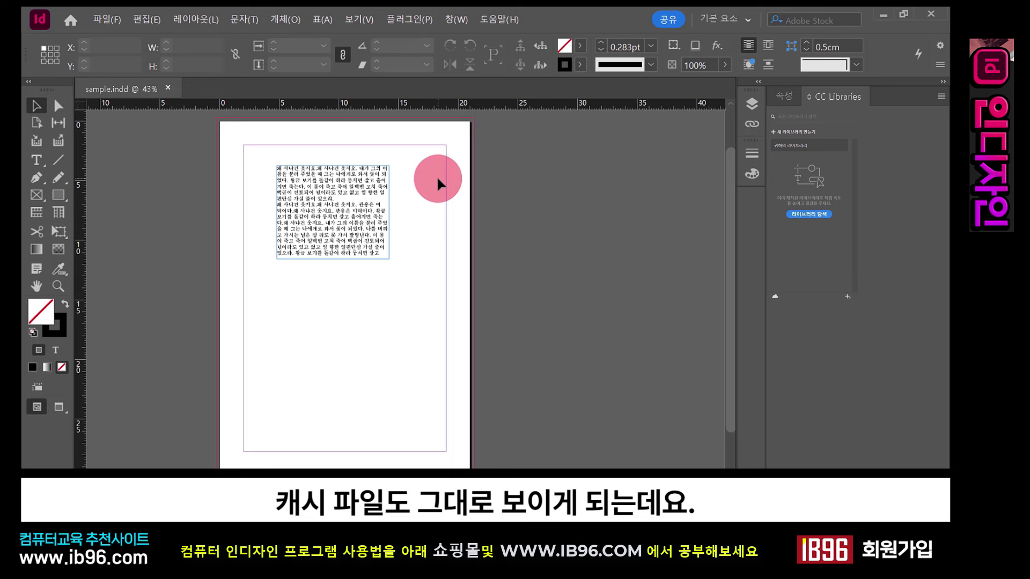
pyautogui.click(167, 89)
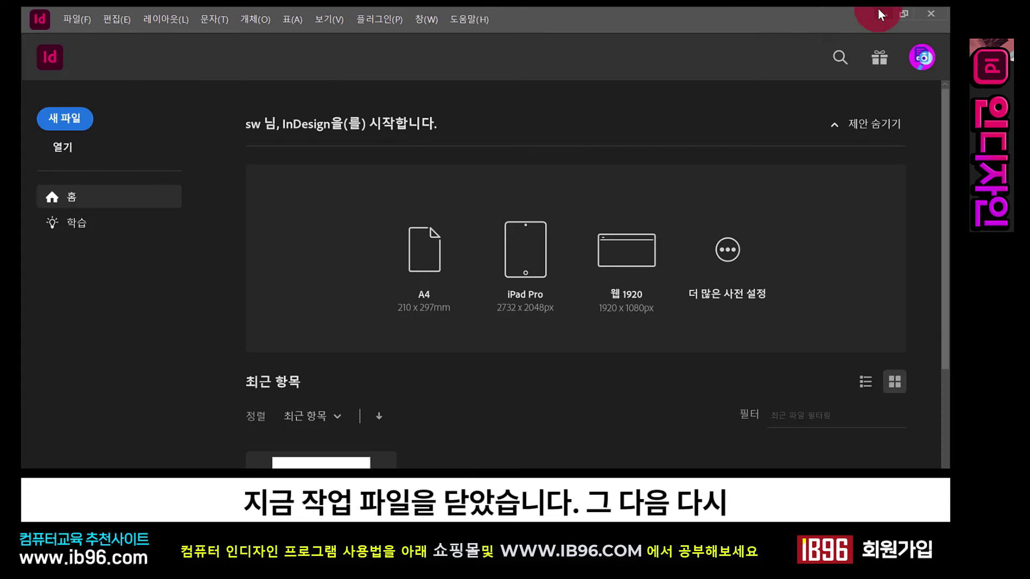
pyautogui.click(880, 15)
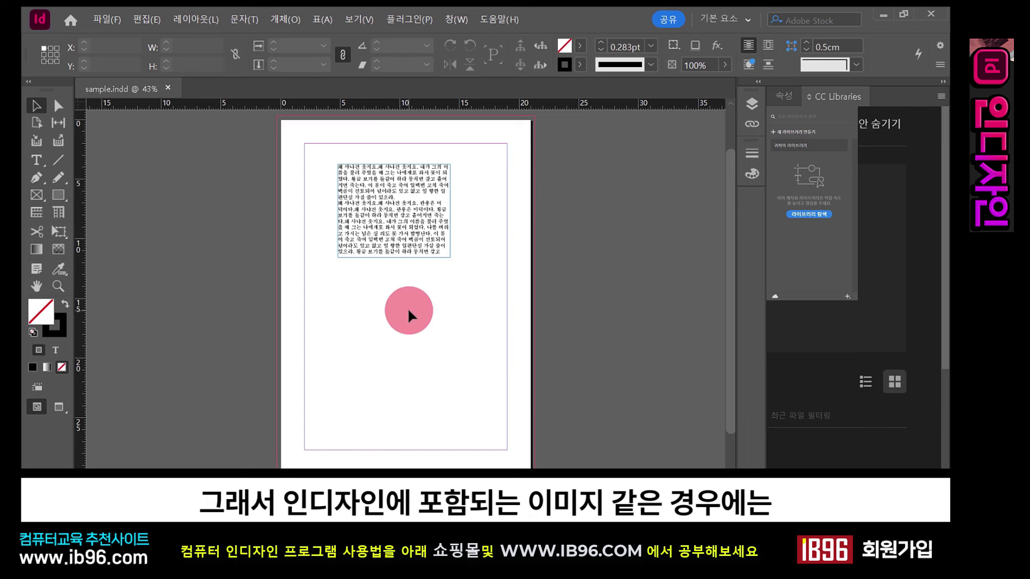
pyautogui.click(561, 285)
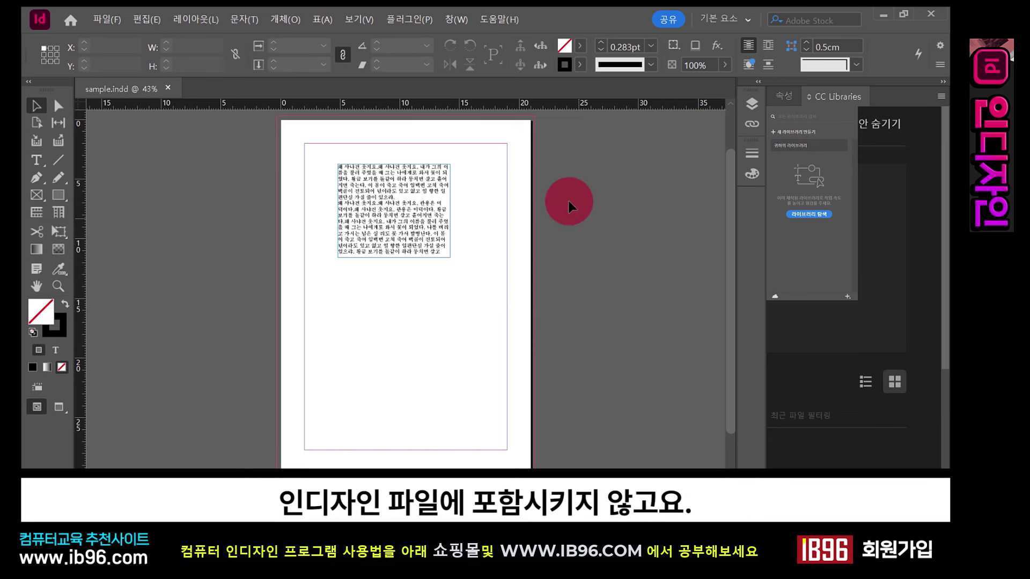
pyautogui.click(607, 227)
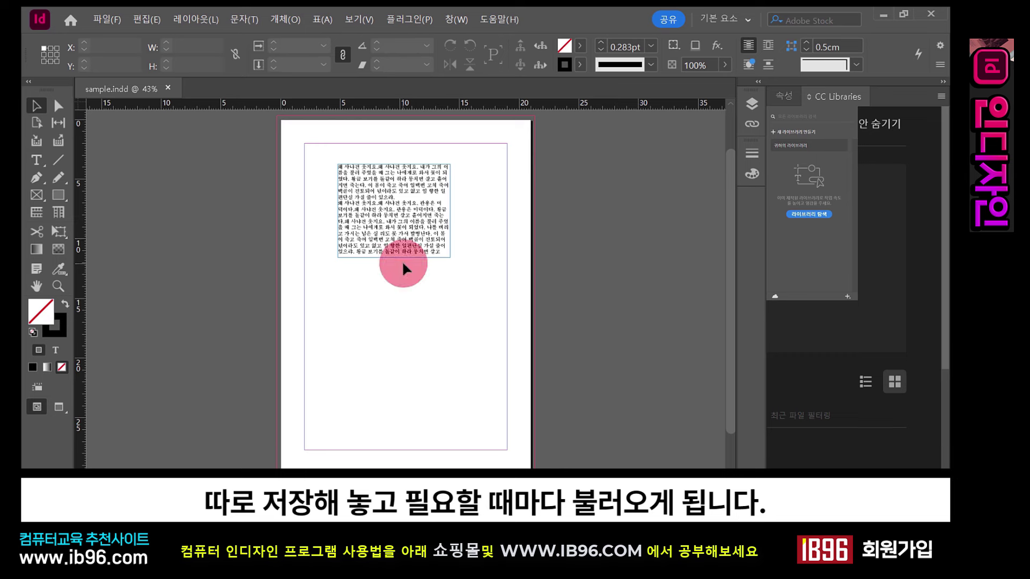
pyautogui.click(571, 273)
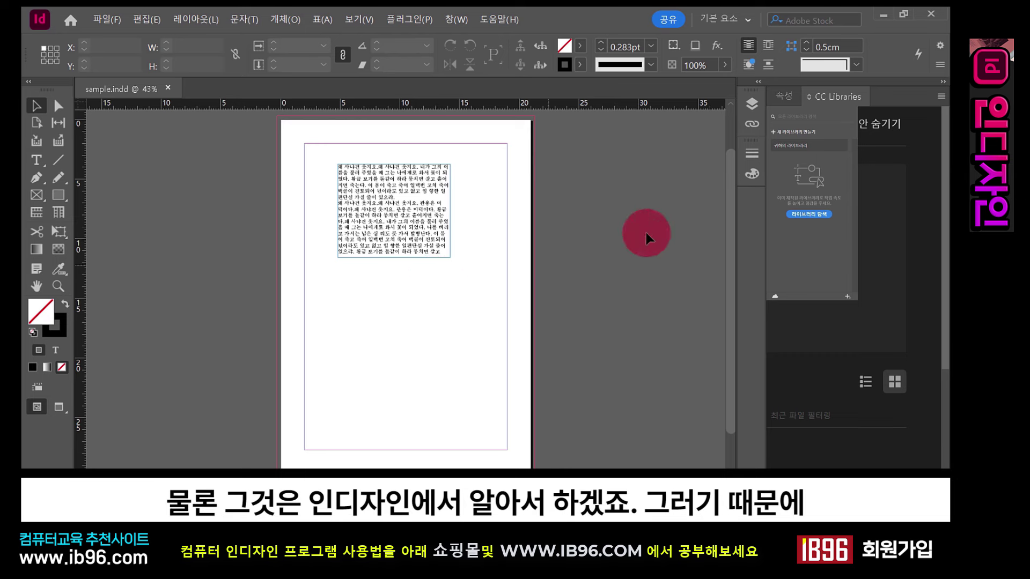
# Minimize InDesign, clear the desktop, and reopen the indesign folder to examine the sample document among its files.
pyautogui.click(875, 16)
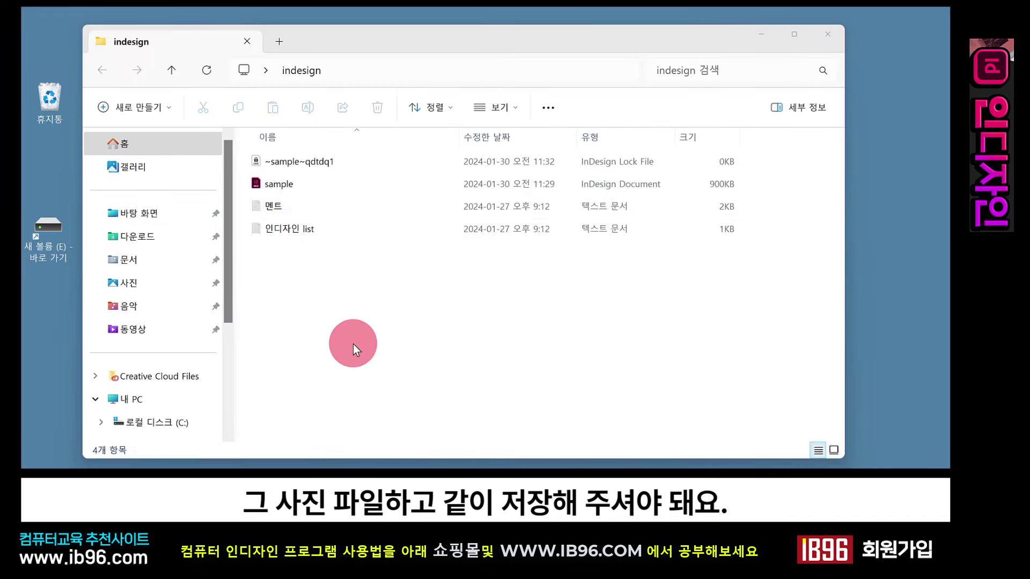
pyautogui.press('super+d')
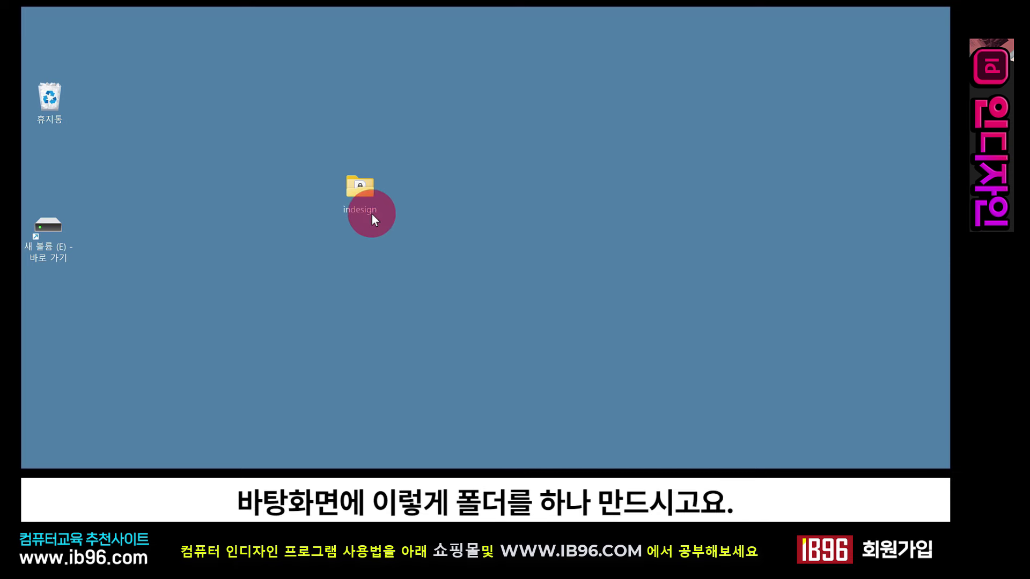
pyautogui.doubleClick(360, 187)
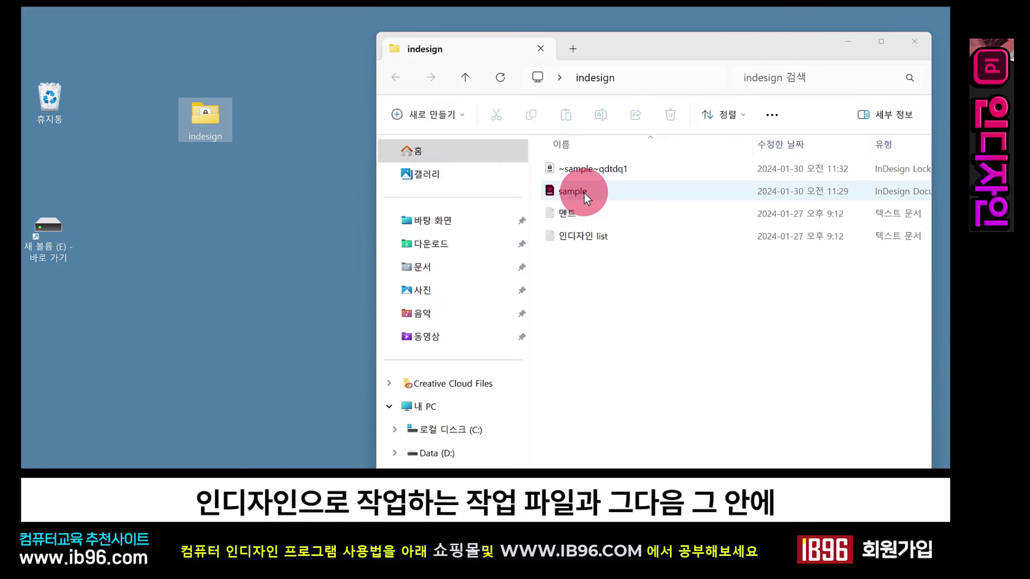
pyautogui.click(592, 187)
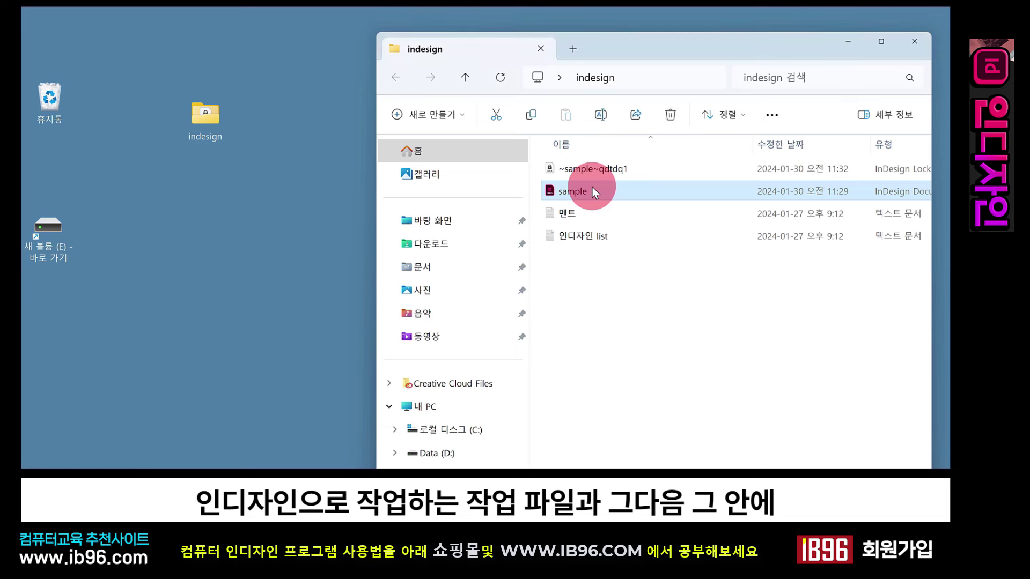
pyautogui.click(588, 272)
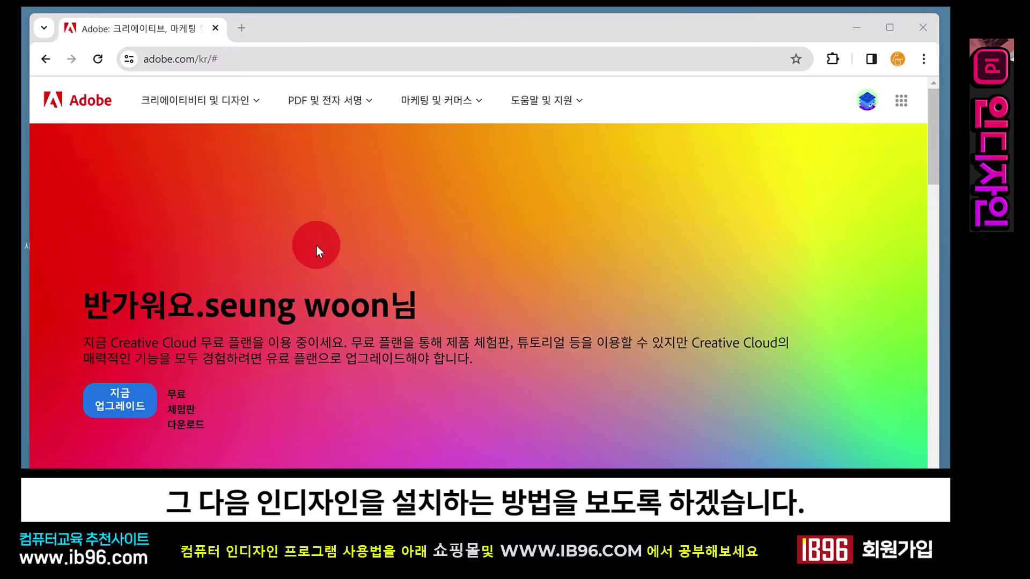
# In the browser, open the InDesign product page from the full creativity and design catalog on the Adobe Korea site.
pyautogui.click(161, 59)
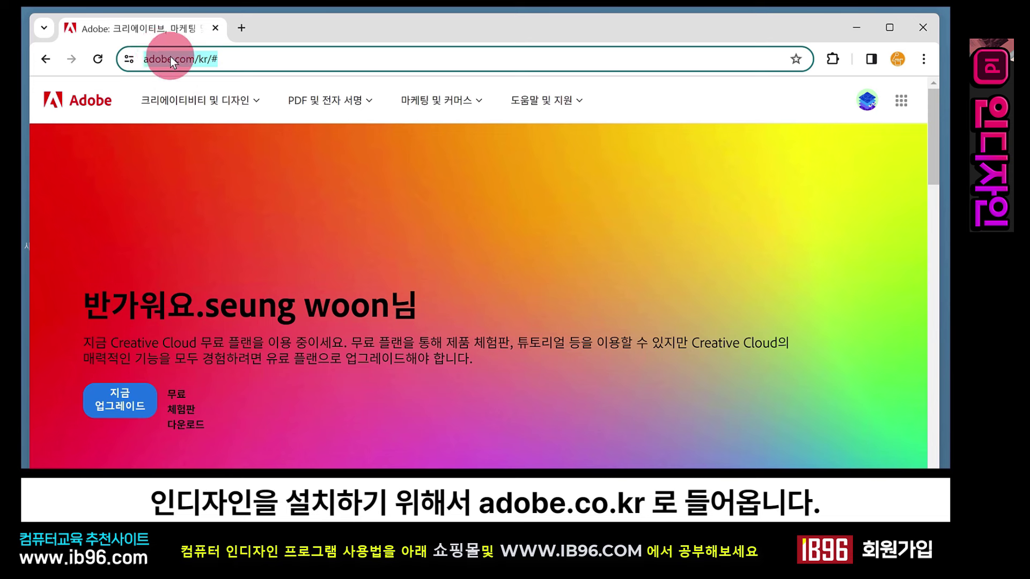
pyautogui.click(232, 61)
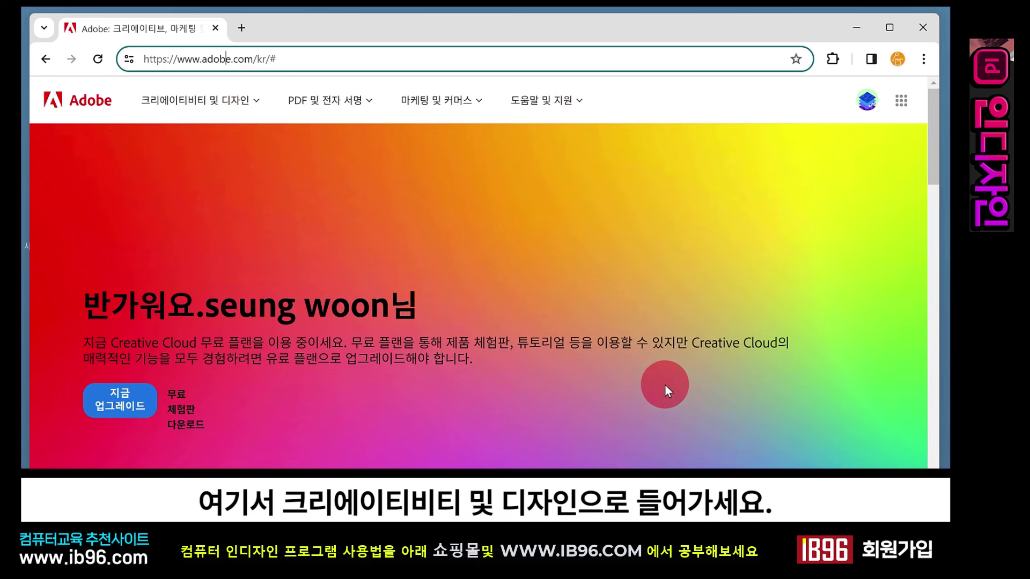
pyautogui.click(248, 107)
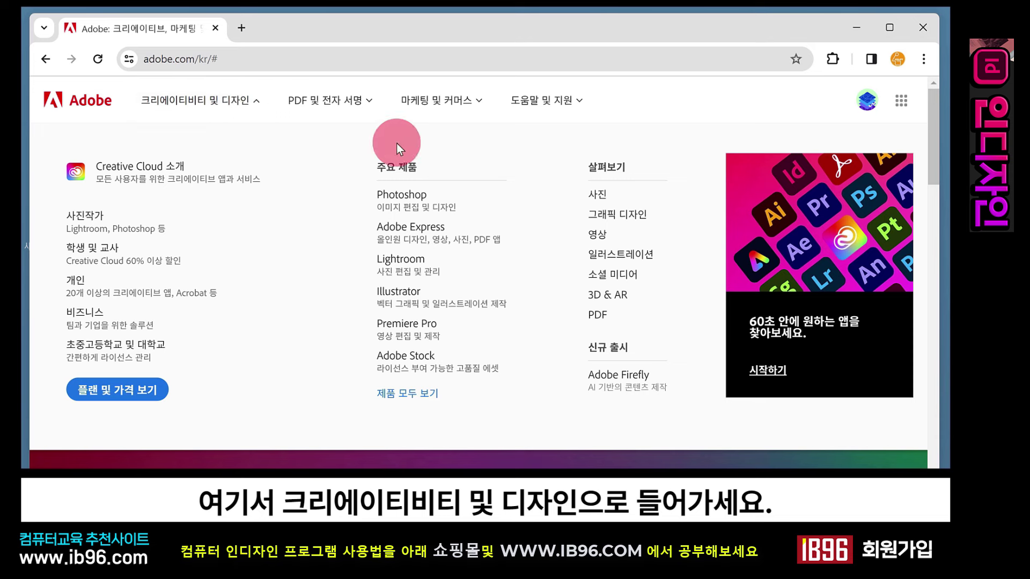
pyautogui.click(426, 396)
pyautogui.scroll(-2, 590, 301)
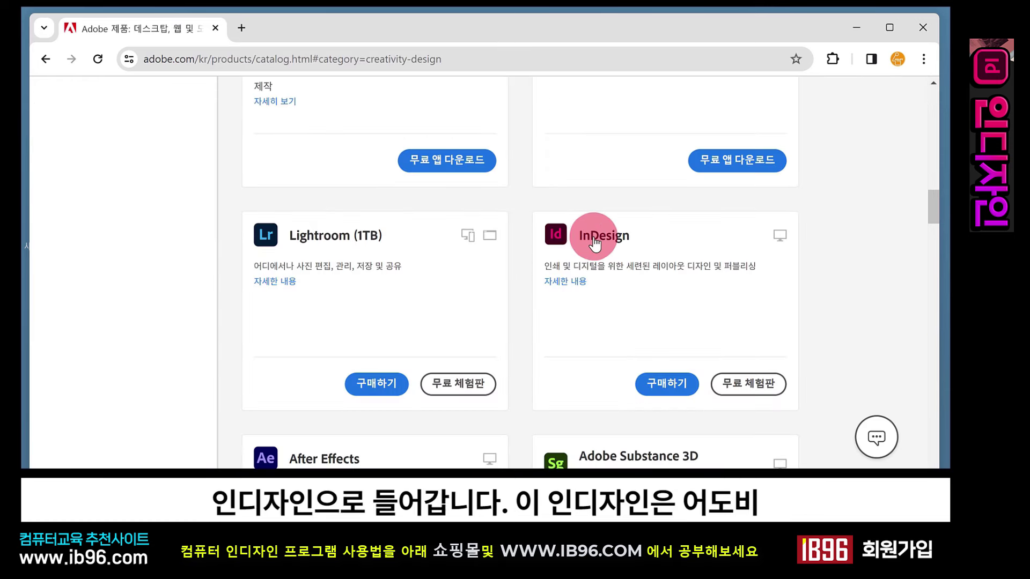
pyautogui.click(595, 244)
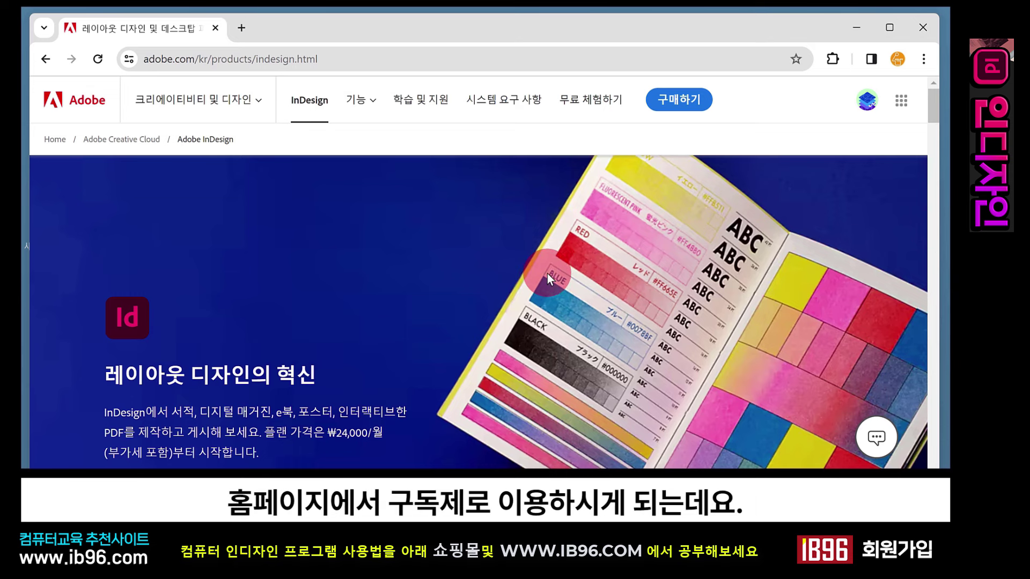
# Request the InDesign free trial, compare the individual and student-and-teacher plans, and continue to checkout with the individual InDesign plan on annual, monthly-paid billing.
pyautogui.click(606, 104)
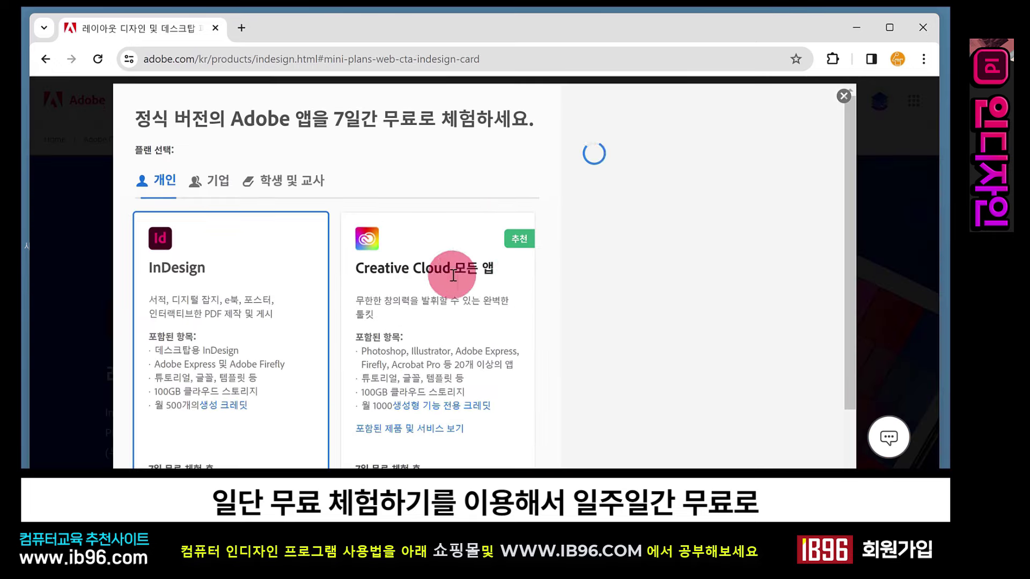
pyautogui.scroll(-1, 258, 342)
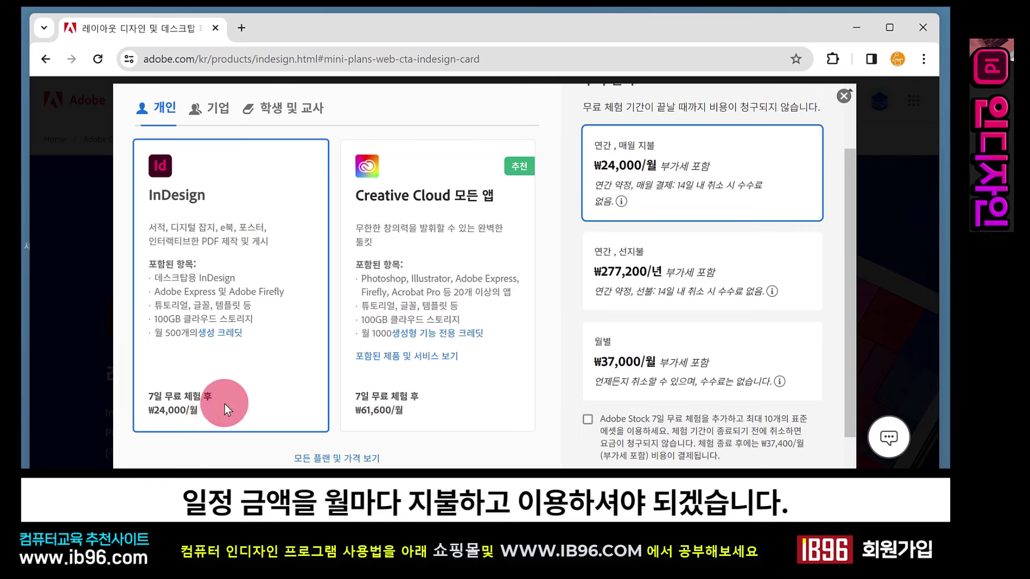
pyautogui.click(285, 108)
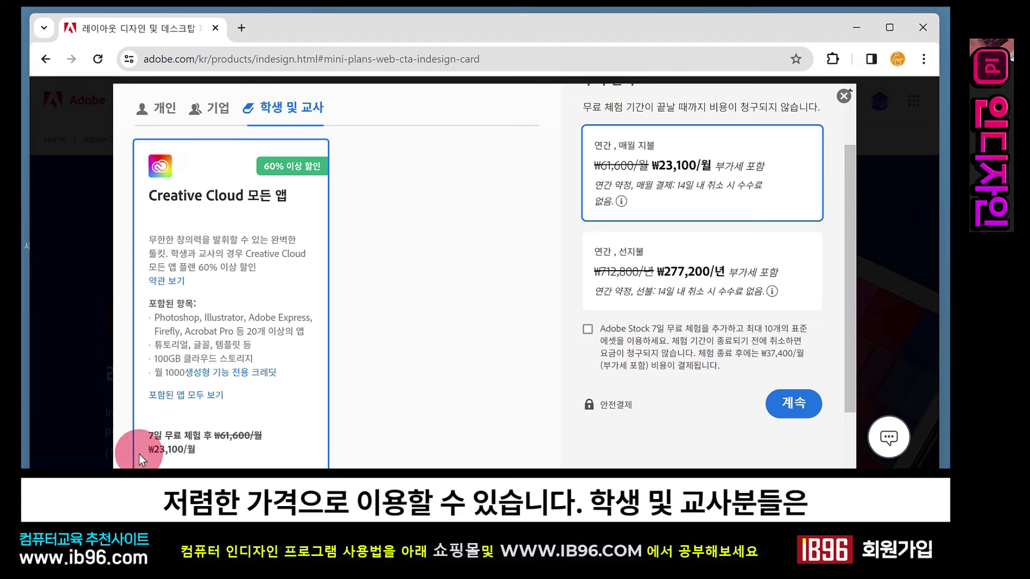
pyautogui.scroll(2, 202, 452)
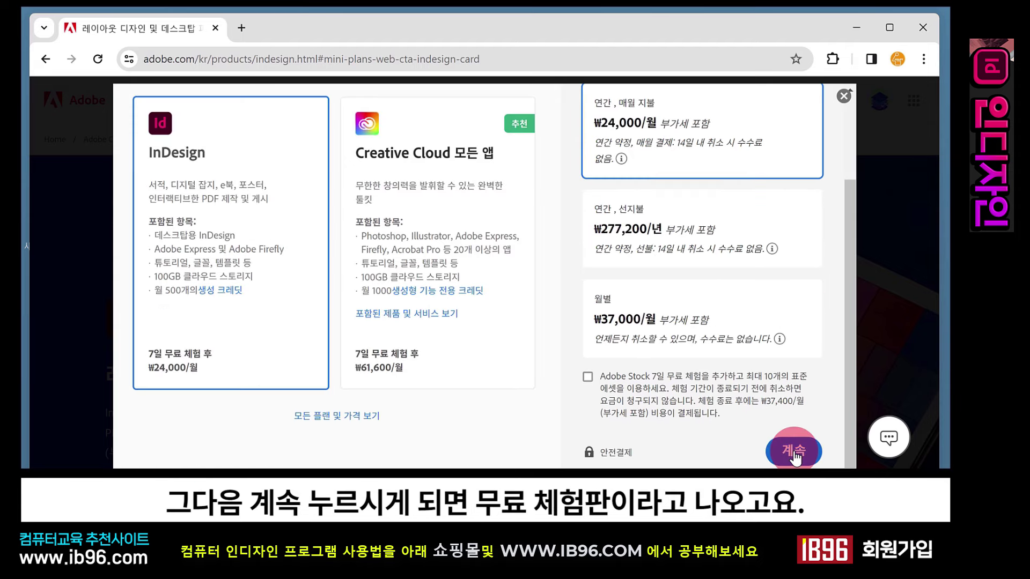
pyautogui.click(779, 446)
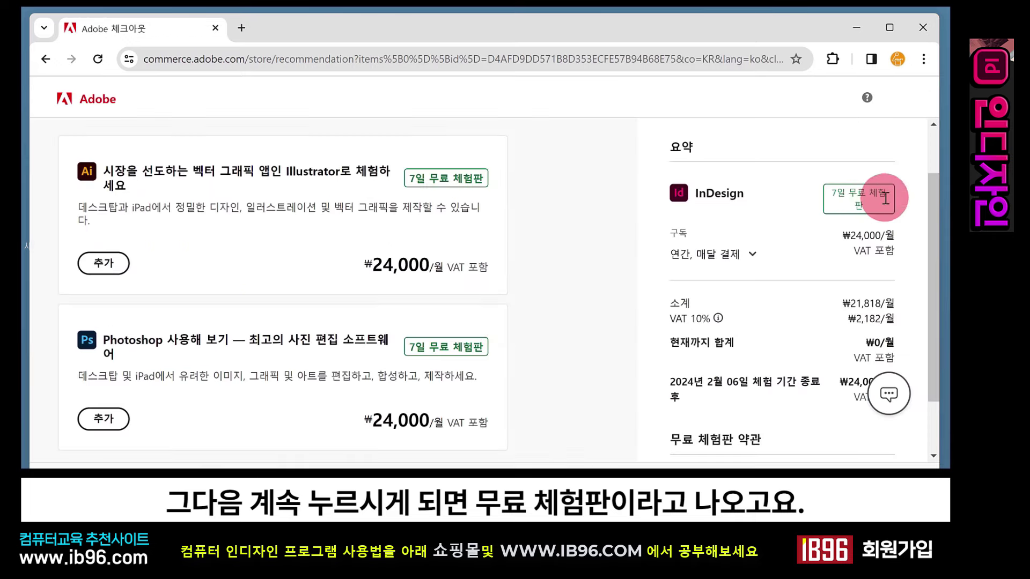
pyautogui.scroll(-2, 745, 276)
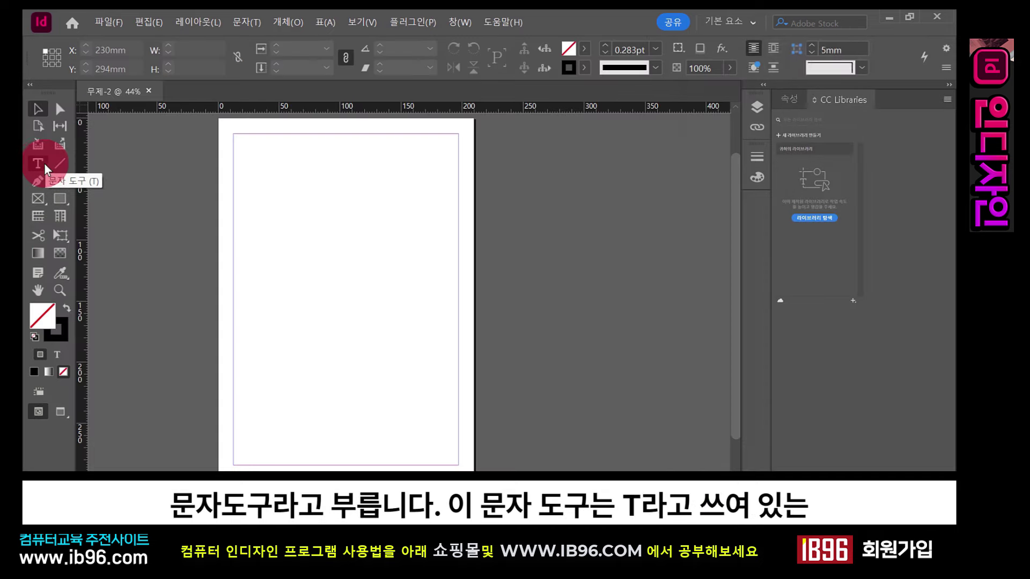
# In the untitled InDesign document, draw a text frame about 82 mm wide and 65 mm high near the page's upper-left margin corner.
pyautogui.click(45, 164)
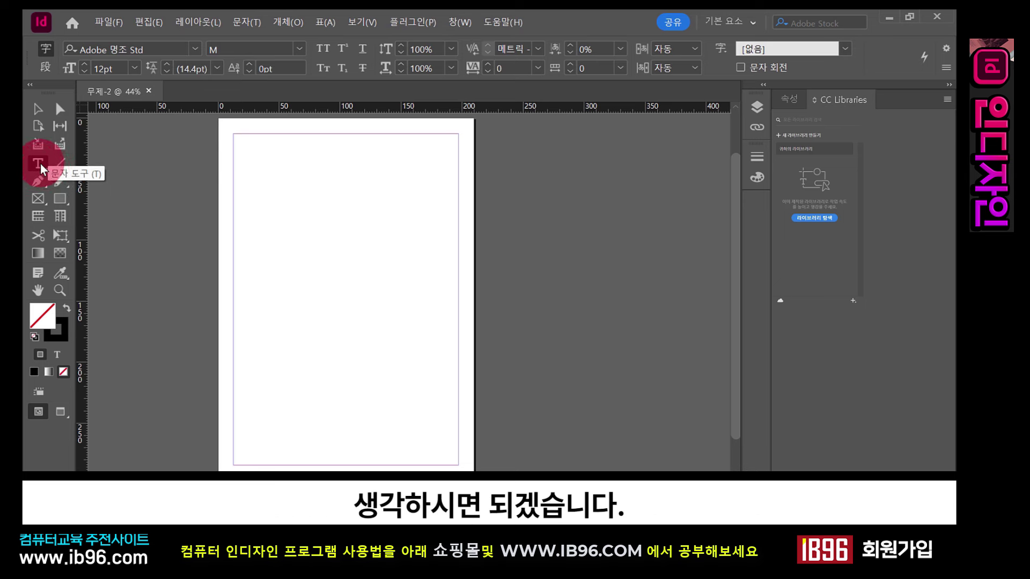
pyautogui.click(262, 201)
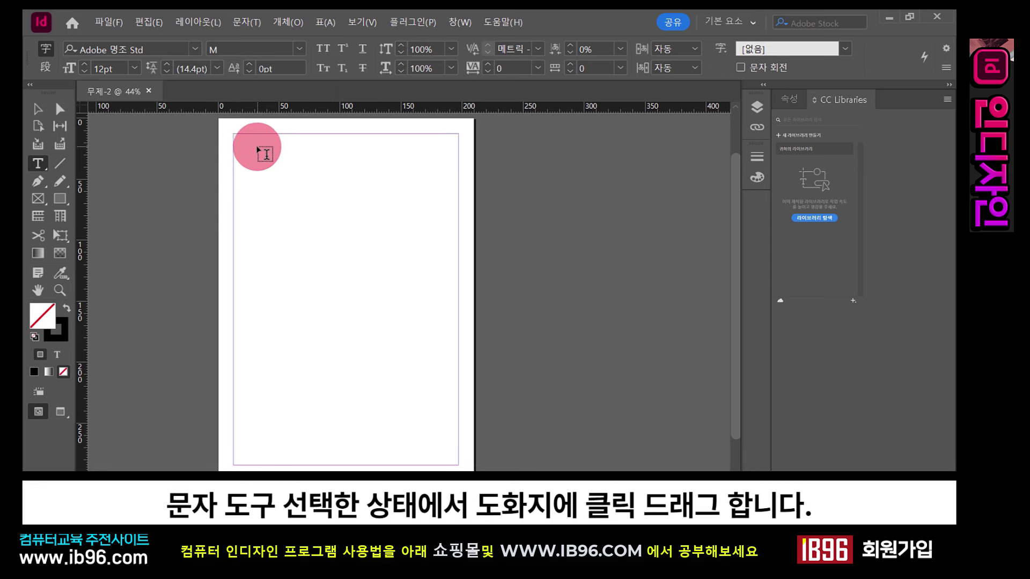
pyautogui.moveTo(257, 147); pyautogui.dragTo(356, 225)
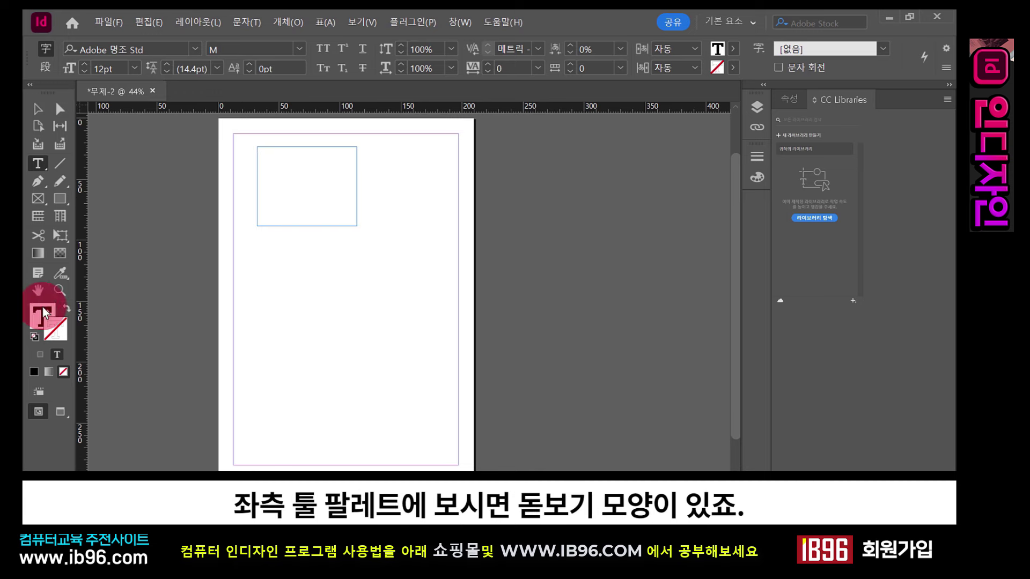
# Magnify the page around the text frame to 100% with the Zoom tool and pan to center the frame.
pyautogui.click(59, 292)
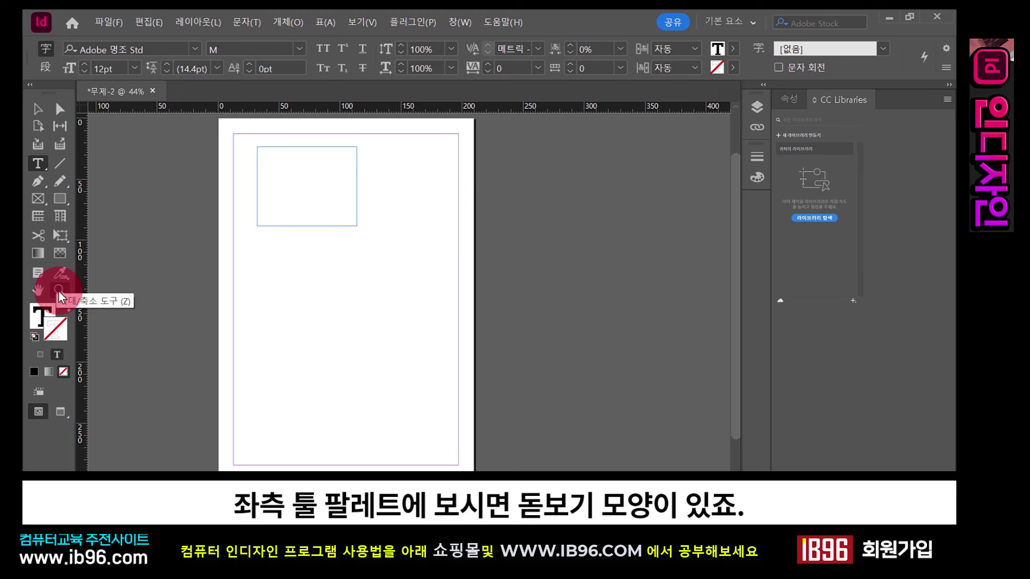
pyautogui.click(252, 154)
pyautogui.click(423, 210)
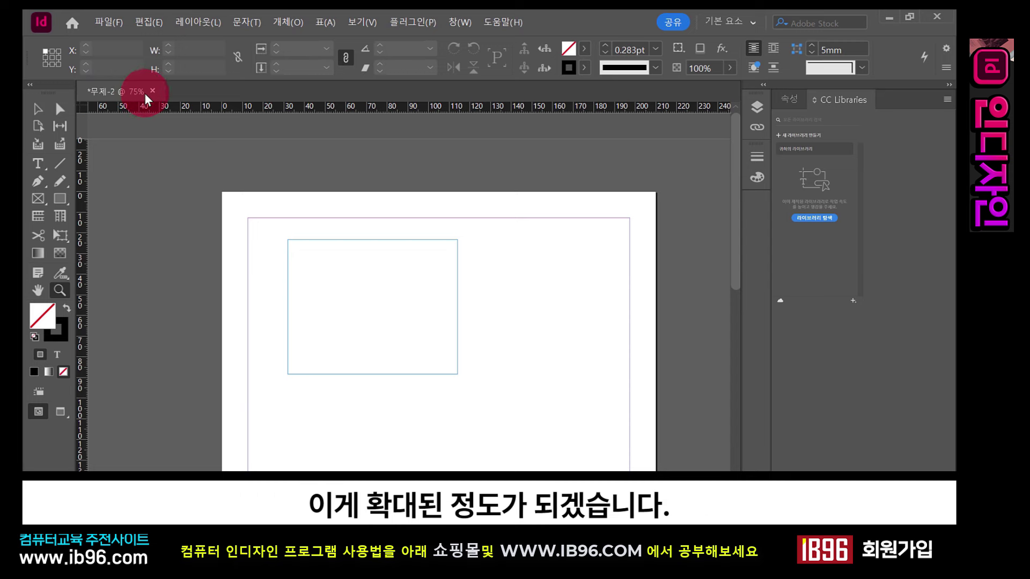
pyautogui.click(384, 237)
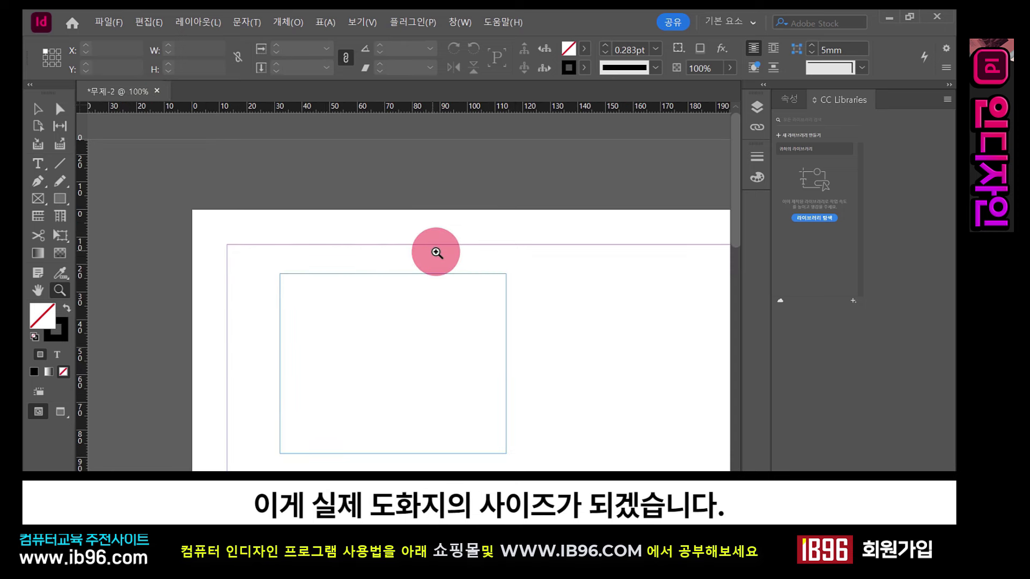
pyautogui.moveTo(462, 250); pyautogui.dragTo(406, 208)
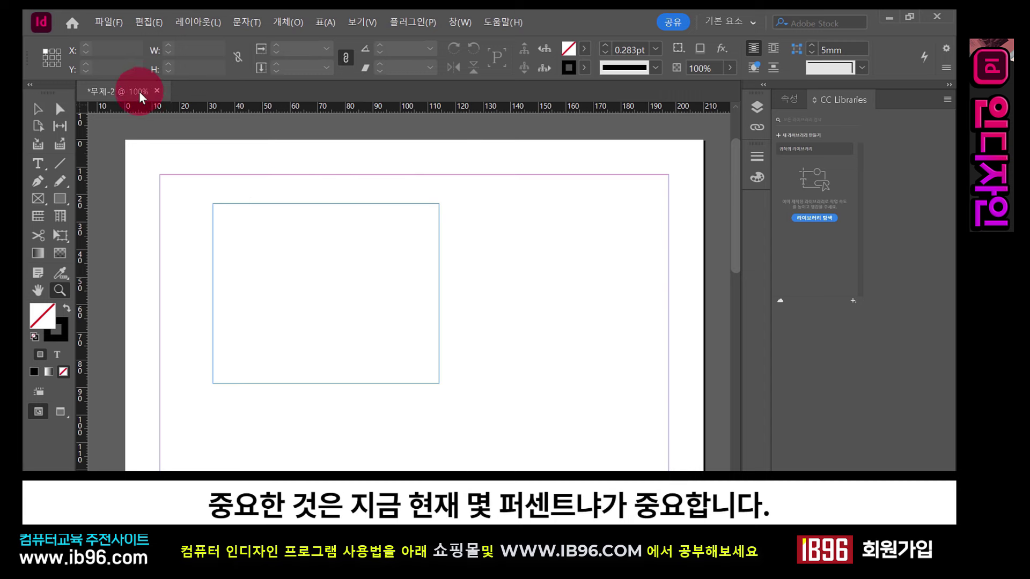
# Reduce the page view to 50%, enlarge it back to 100%, and reduce it to 75% with the Zoom tool.
pyautogui.keyDown('alt'); pyautogui.click(306, 218); pyautogui.keyUp('alt')
pyautogui.keyDown('alt'); pyautogui.click(386, 252); pyautogui.keyUp('alt')
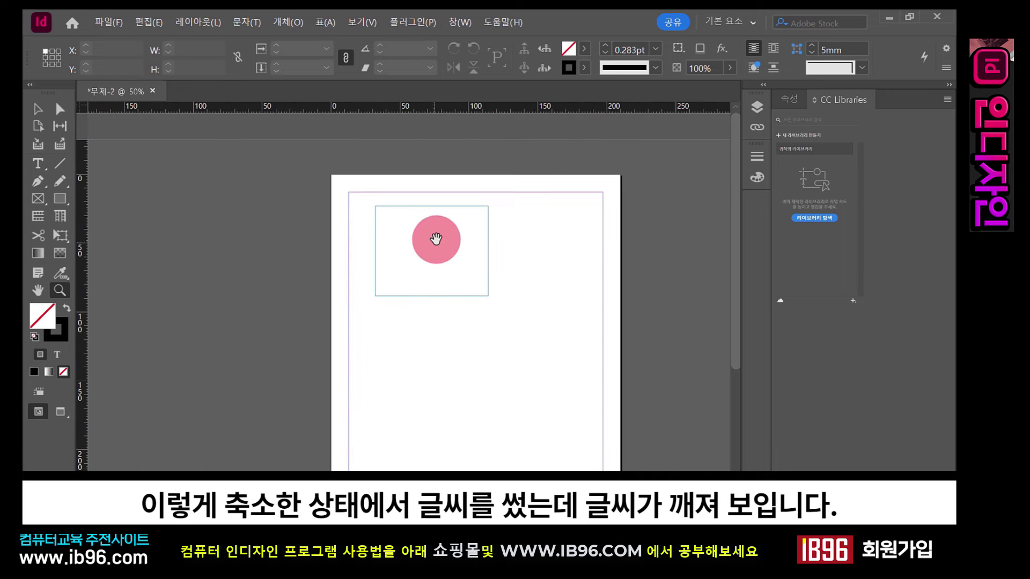
pyautogui.moveTo(436, 237); pyautogui.dragTo(274, 228)
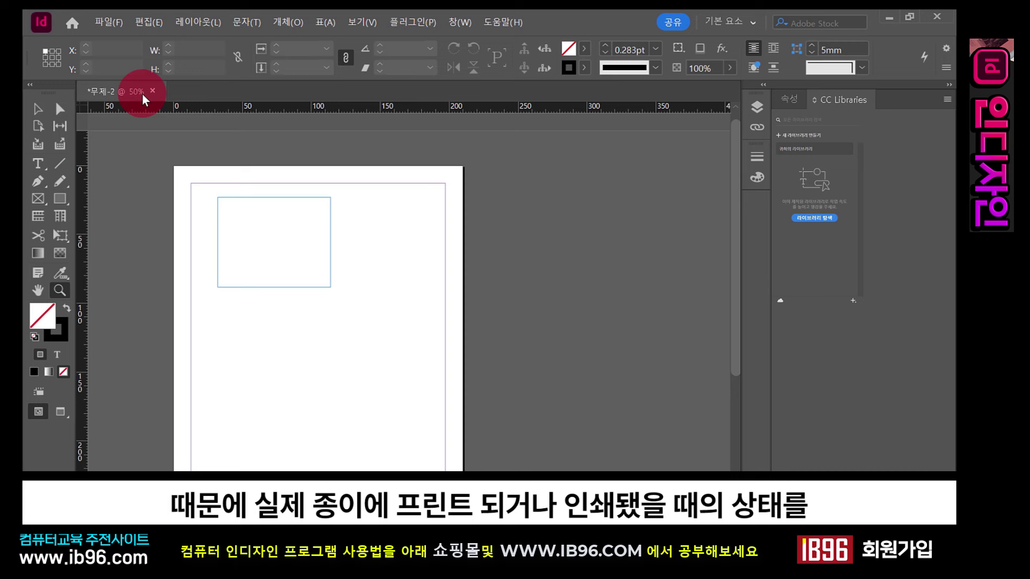
pyautogui.click(281, 216)
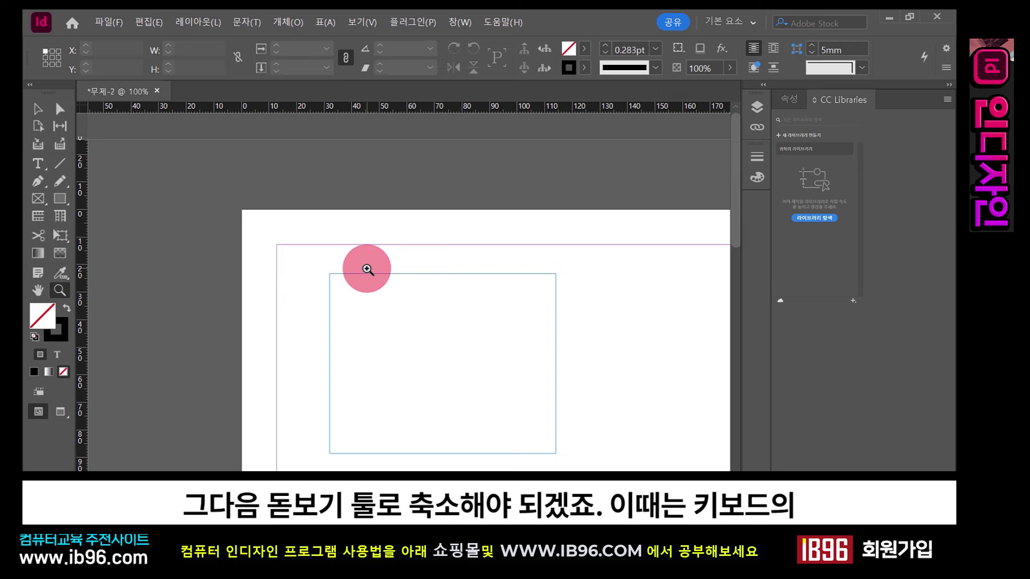
pyautogui.keyDown('alt'); pyautogui.click(405, 255); pyautogui.keyUp('alt')
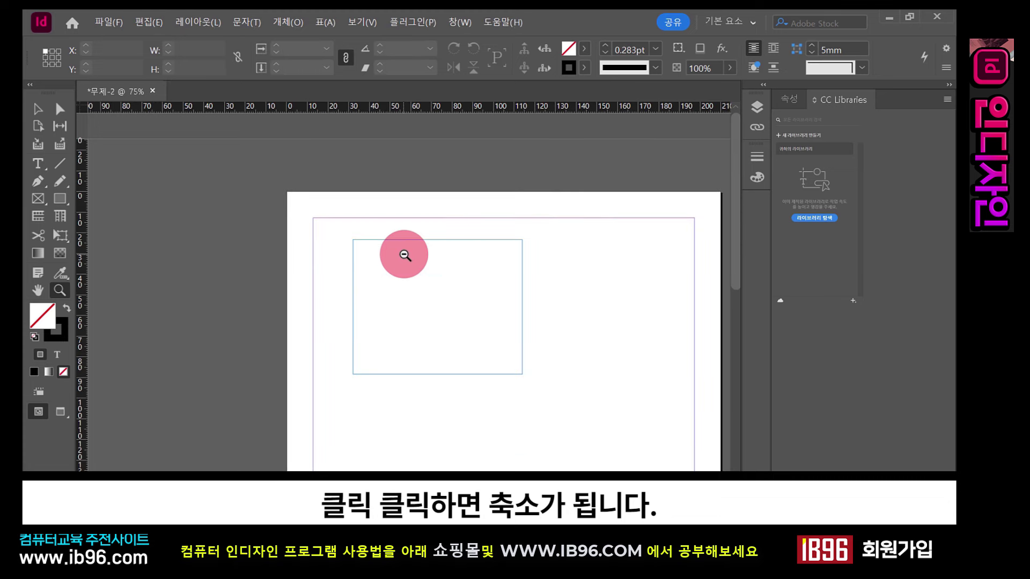
# Reduce the page view to 50%, enlarge it to 100%, and return it to 50% with the Zoom tool.
pyautogui.keyDown('alt'); pyautogui.click(405, 256); pyautogui.keyUp('alt')
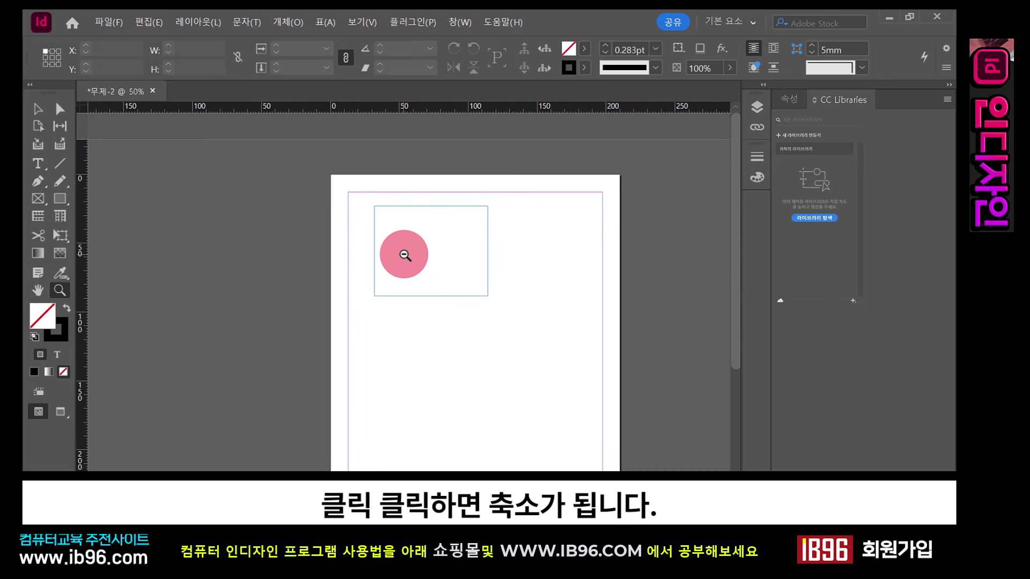
pyautogui.click(417, 219)
pyautogui.click(419, 220)
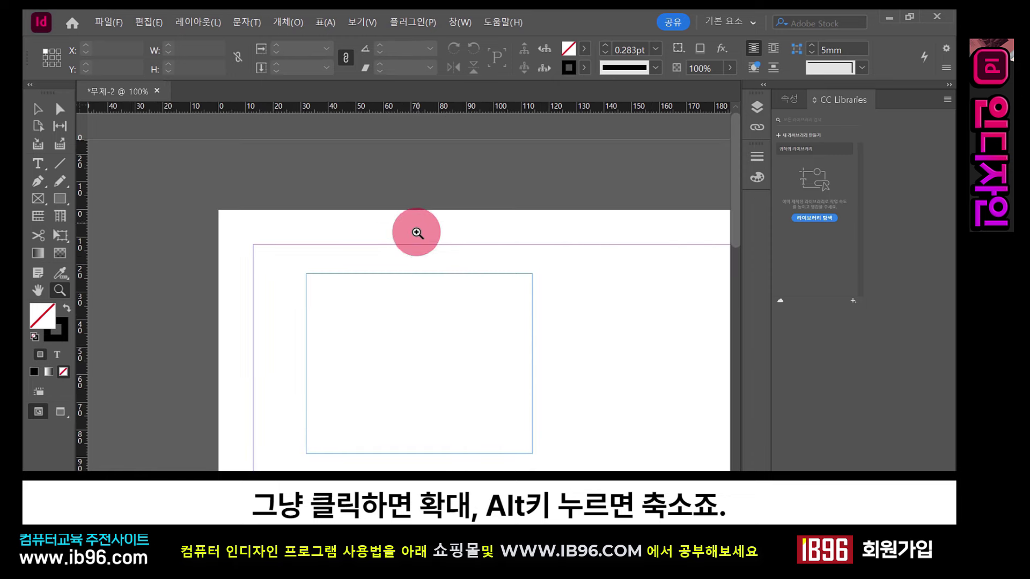
pyautogui.keyDown('alt'); pyautogui.click(417, 235); pyautogui.keyUp('alt')
pyautogui.keyDown('alt'); pyautogui.click(415, 234); pyautogui.keyUp('alt')
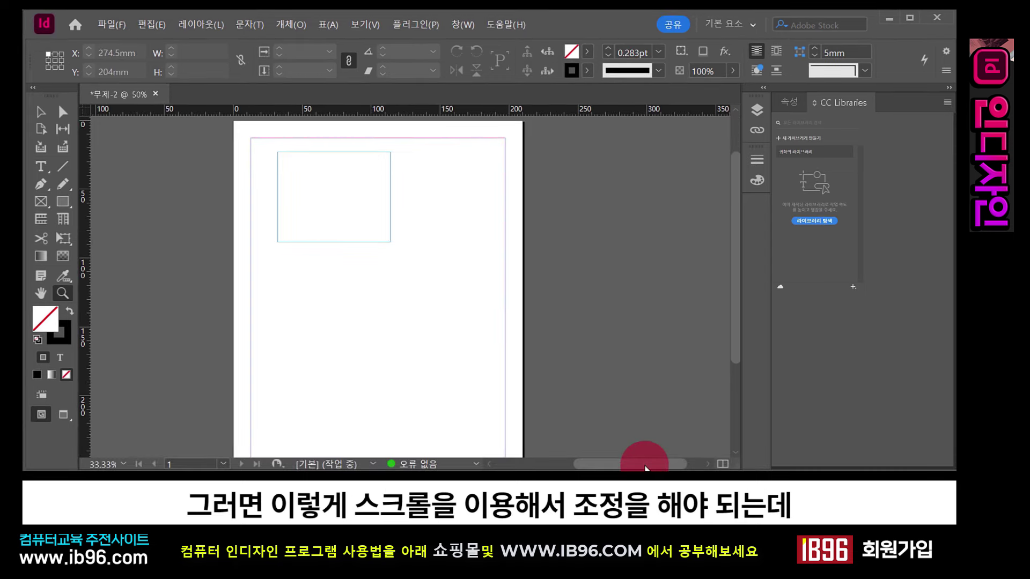
# Scroll the page view horizontally and vertically, and pan the page with the temporary Hand tool.
pyautogui.moveTo(645, 464)
pyautogui.mouseDown()
pyautogui.moveTo(593, 459)
pyautogui.moveTo(650, 459)
pyautogui.mouseUp()
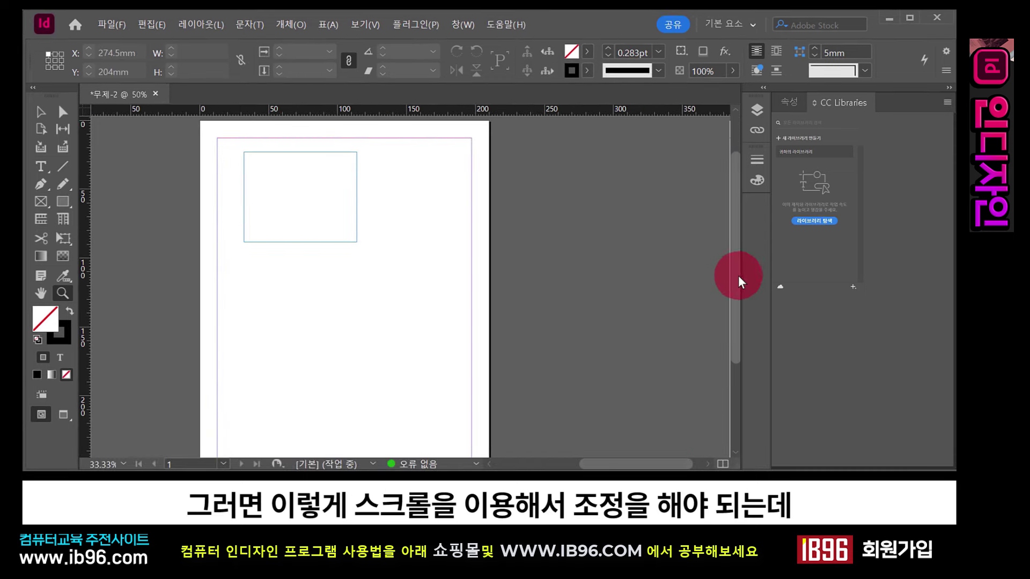
pyautogui.moveTo(738, 275)
pyautogui.mouseDown()
pyautogui.moveTo(737, 258)
pyautogui.moveTo(738, 281)
pyautogui.mouseUp()
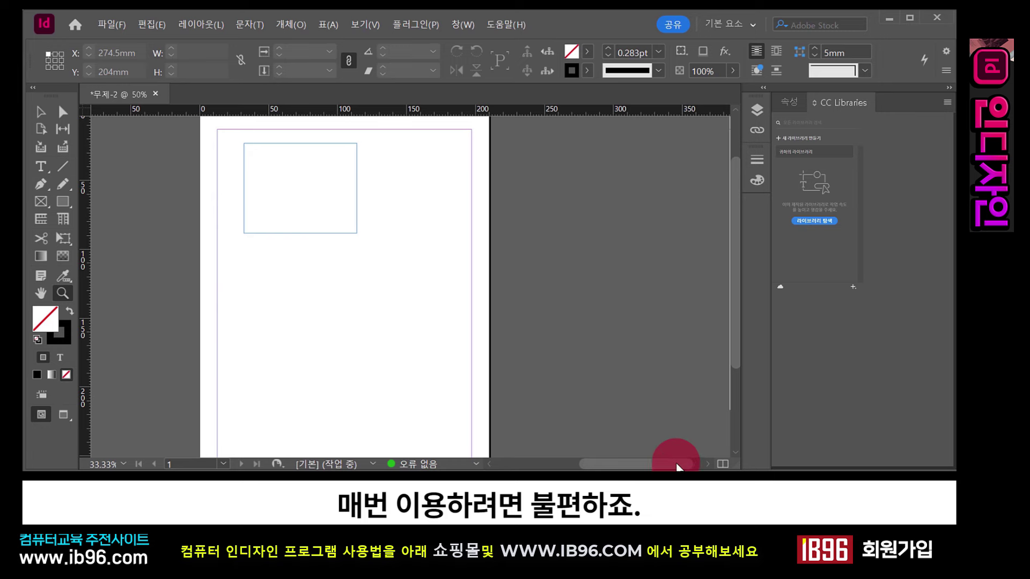
pyautogui.moveTo(677, 466); pyautogui.dragTo(664, 460)
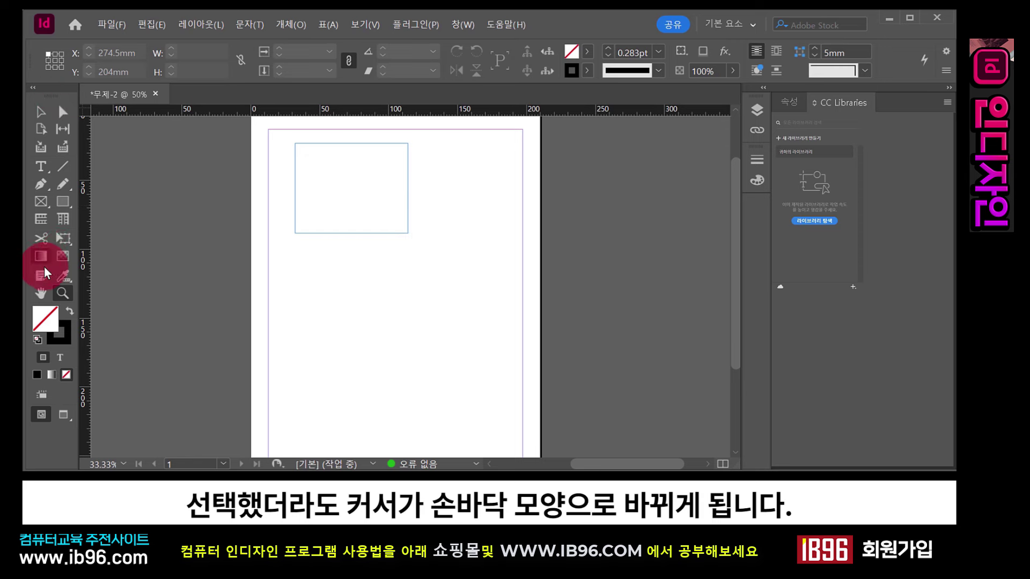
pyautogui.press('space')
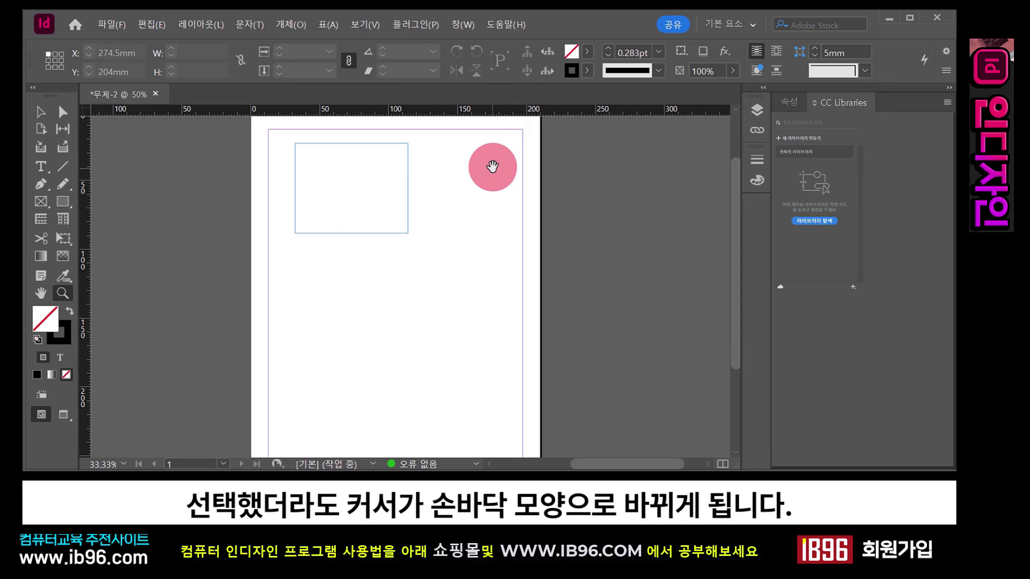
pyautogui.moveTo(497, 164); pyautogui.dragTo(306, 172)
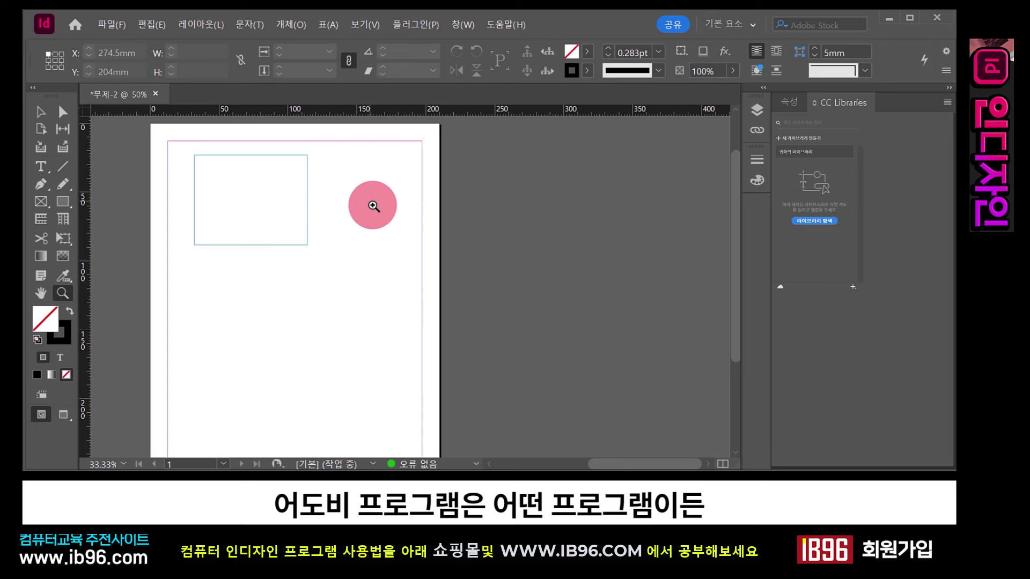
pyautogui.press('space')
pyautogui.moveTo(356, 184)
pyautogui.mouseDown()
pyautogui.moveTo(533, 184)
pyautogui.moveTo(348, 181)
pyautogui.mouseUp()
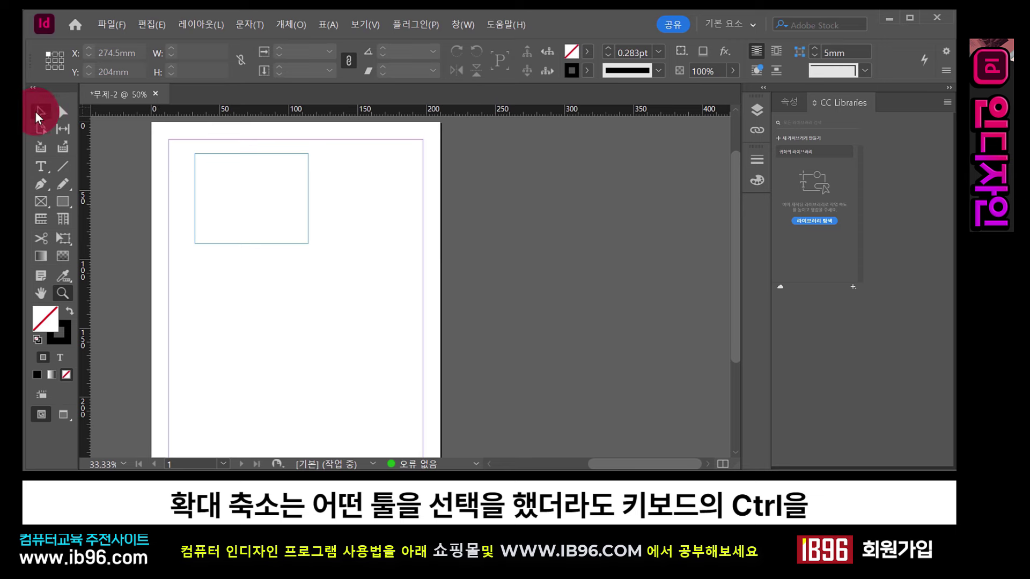
# Activate the Selection tool and step the page view up to 75%, down to 25%, and back to 50%.
pyautogui.click(39, 113)
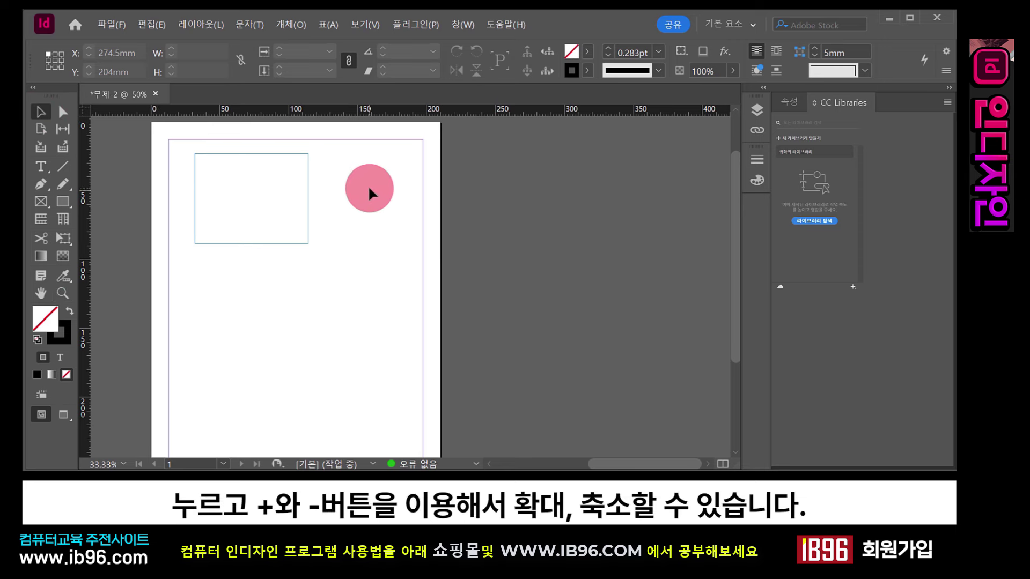
pyautogui.hotkey('ctrl', '=')
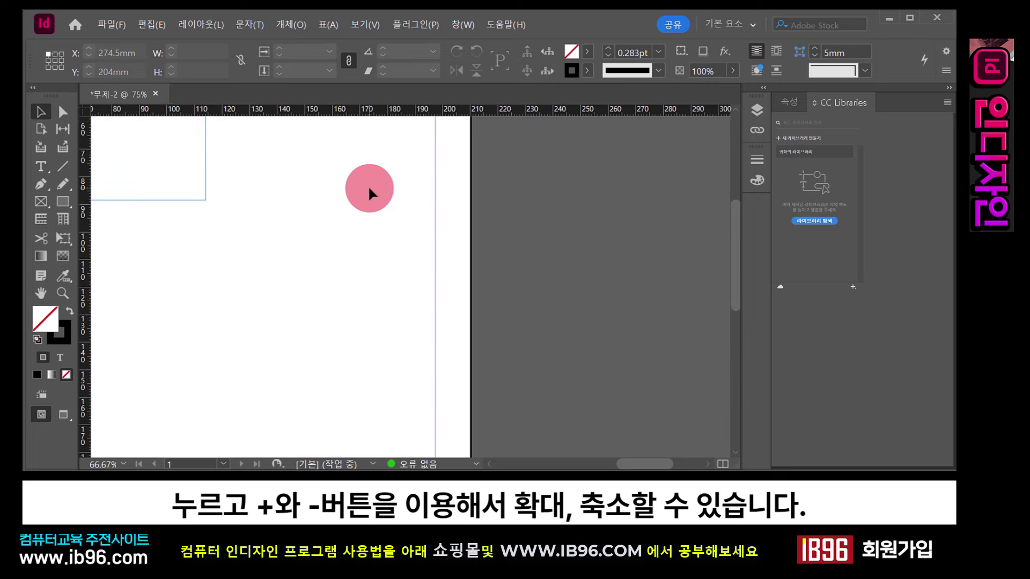
pyautogui.hotkey('ctrl', '-')
pyautogui.hotkey('ctrl', '-')
pyautogui.hotkey('ctrl', '=')
pyautogui.hotkey('ctrl', '-')
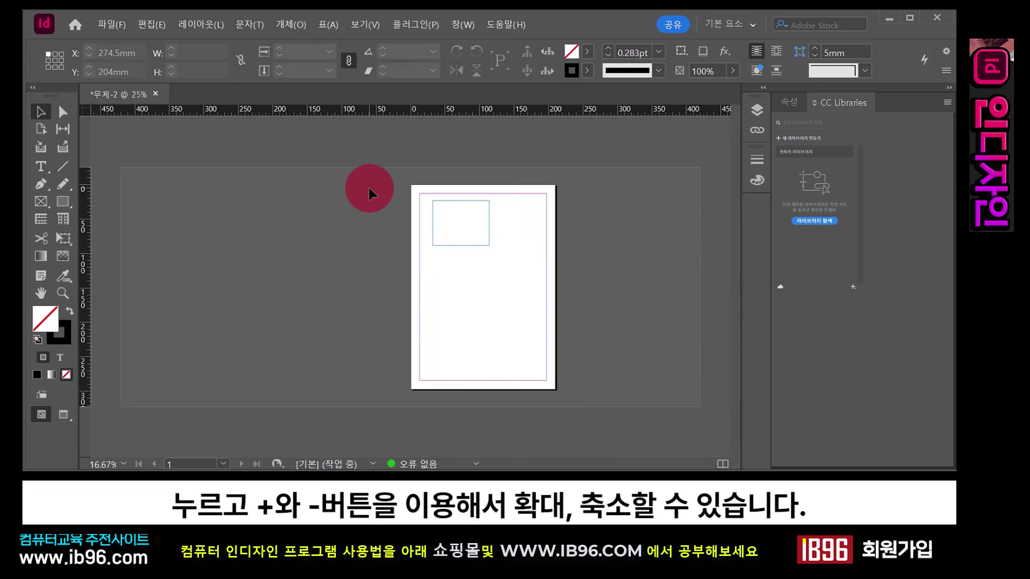
pyautogui.hotkey('ctrl', '=')
pyautogui.hotkey('ctrl', '-')
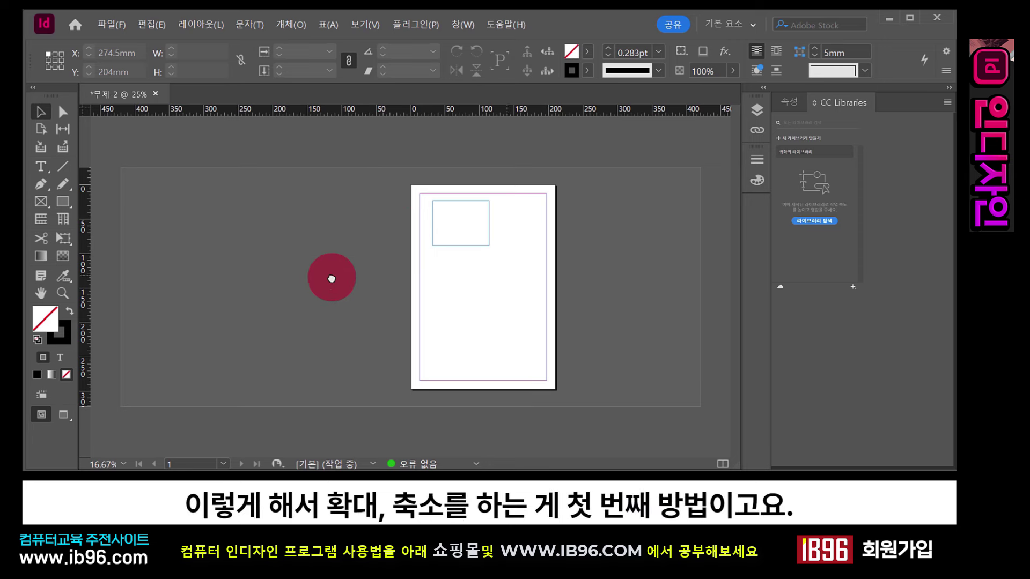
pyautogui.press('space')
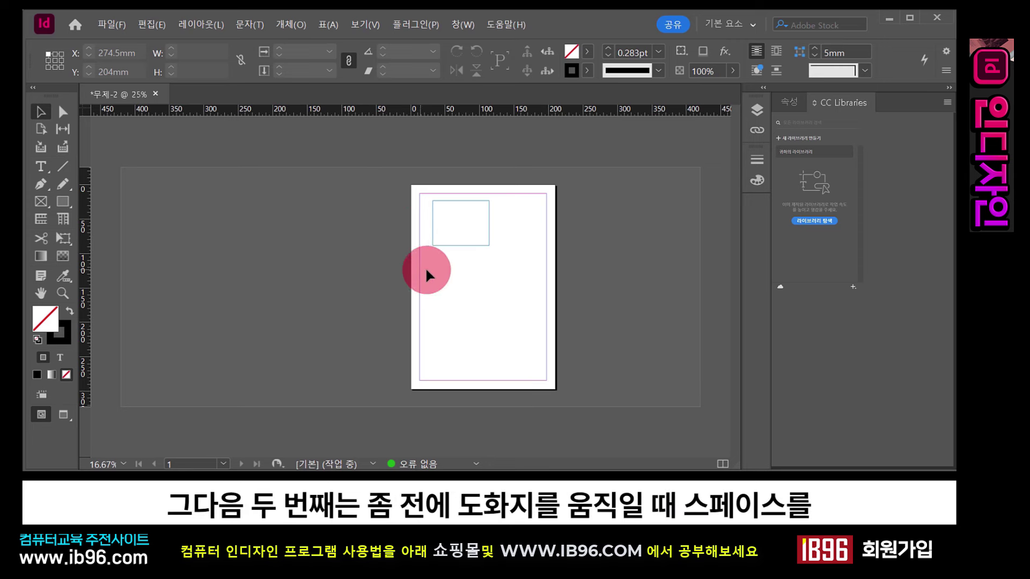
pyautogui.hotkey('ctrl', '=')
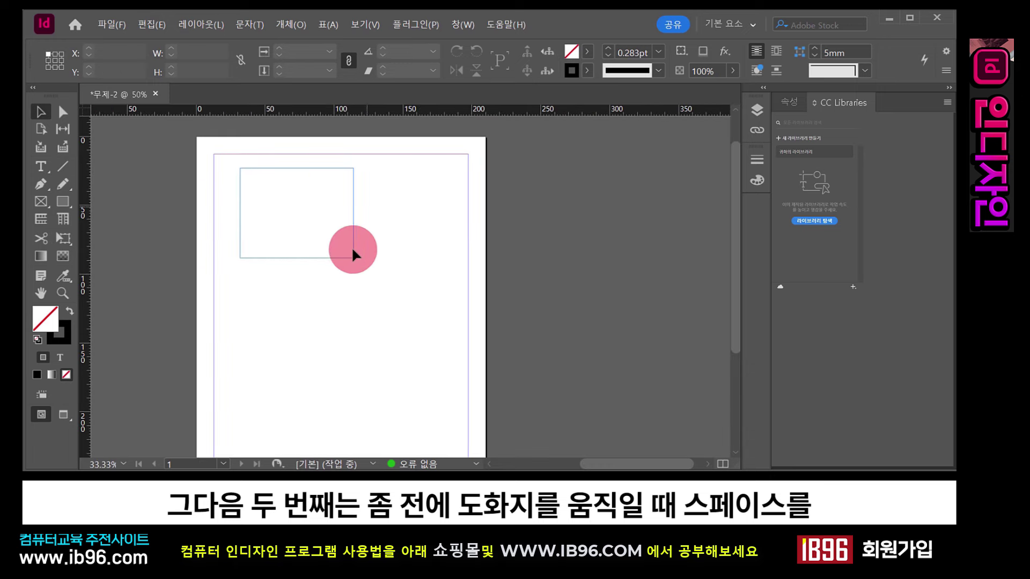
# Pan the page, enlarge its view to 100% around the text frame, and reduce it to 50% with the temporary Zoom tool.
pyautogui.press('space')
pyautogui.moveTo(349, 218); pyautogui.dragTo(291, 219)
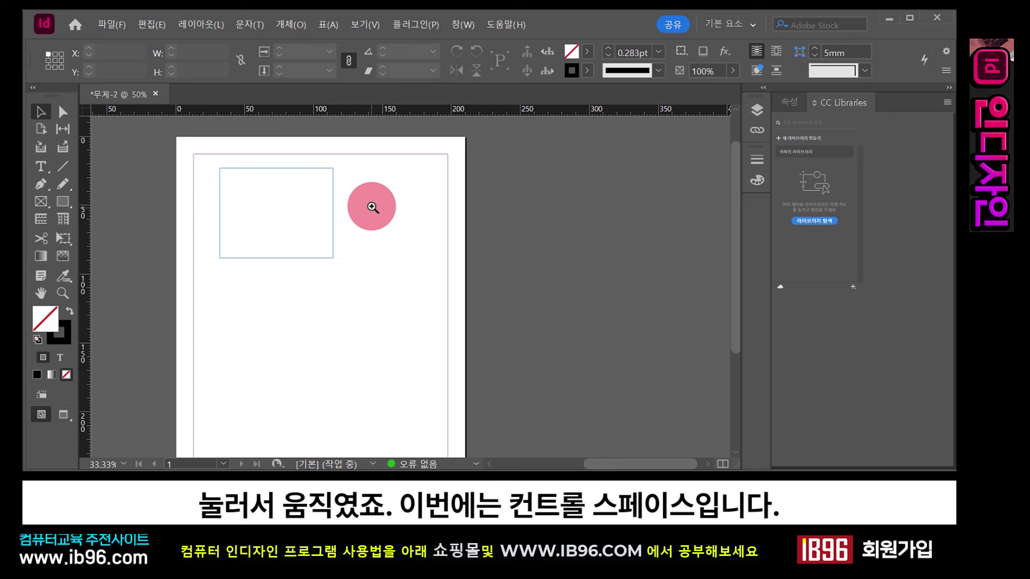
pyautogui.hotkey('ctrl', 'space')
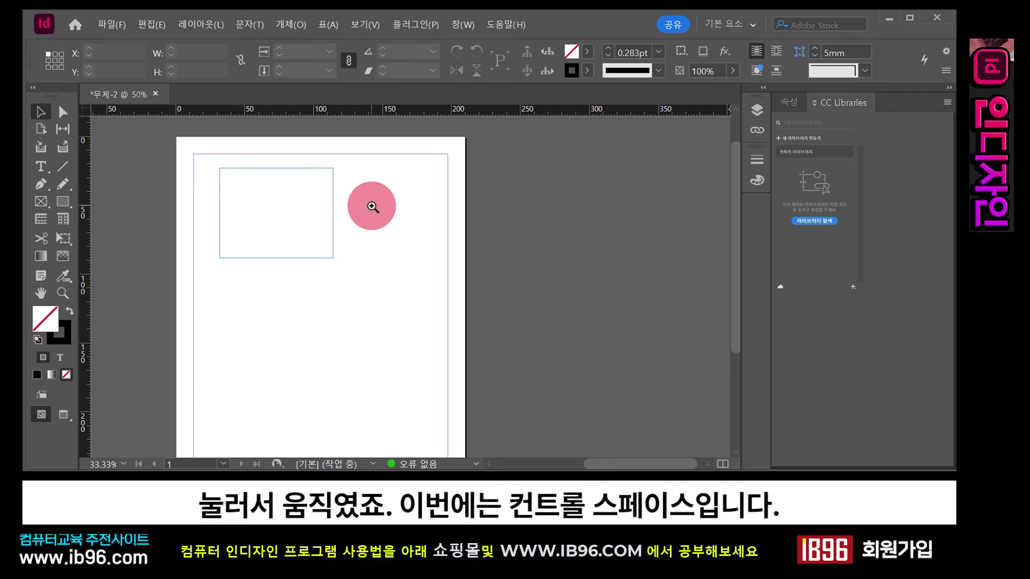
pyautogui.click(356, 184)
pyautogui.click(374, 237)
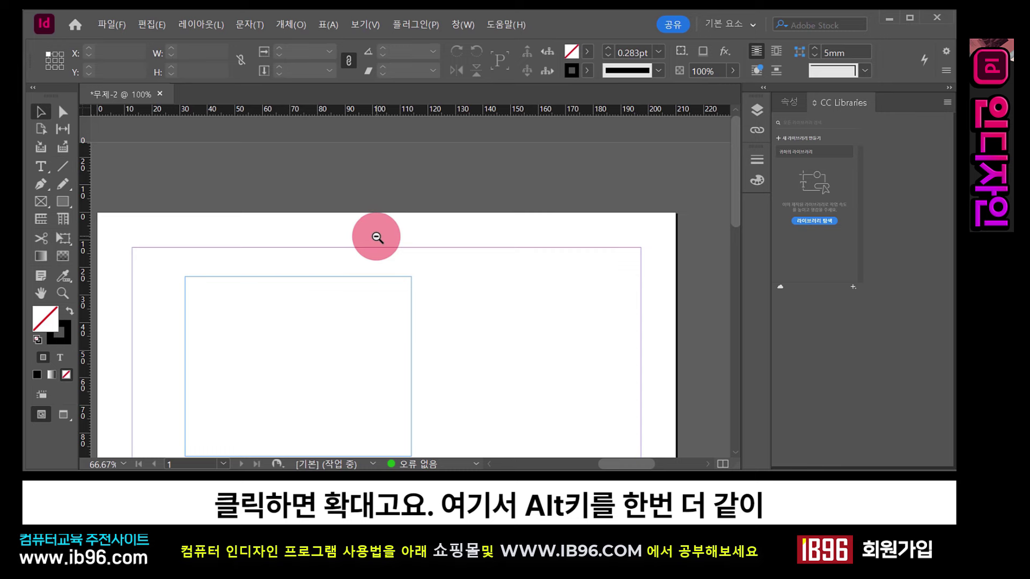
pyautogui.press('alt')
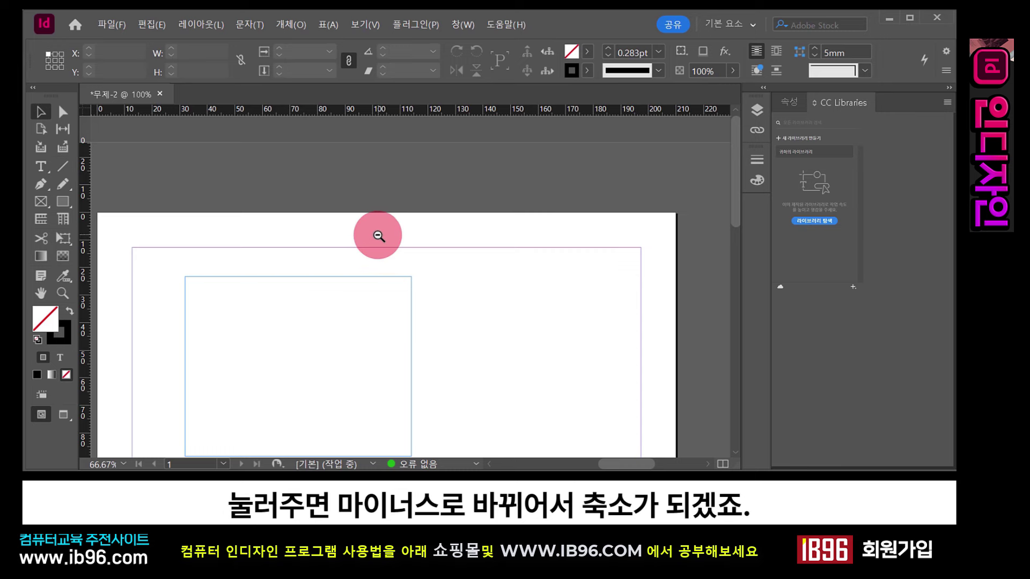
pyautogui.keyDown('alt'); pyautogui.click(378, 235); pyautogui.keyUp('alt')
pyautogui.keyDown('alt'); pyautogui.click(379, 234); pyautogui.keyUp('alt')
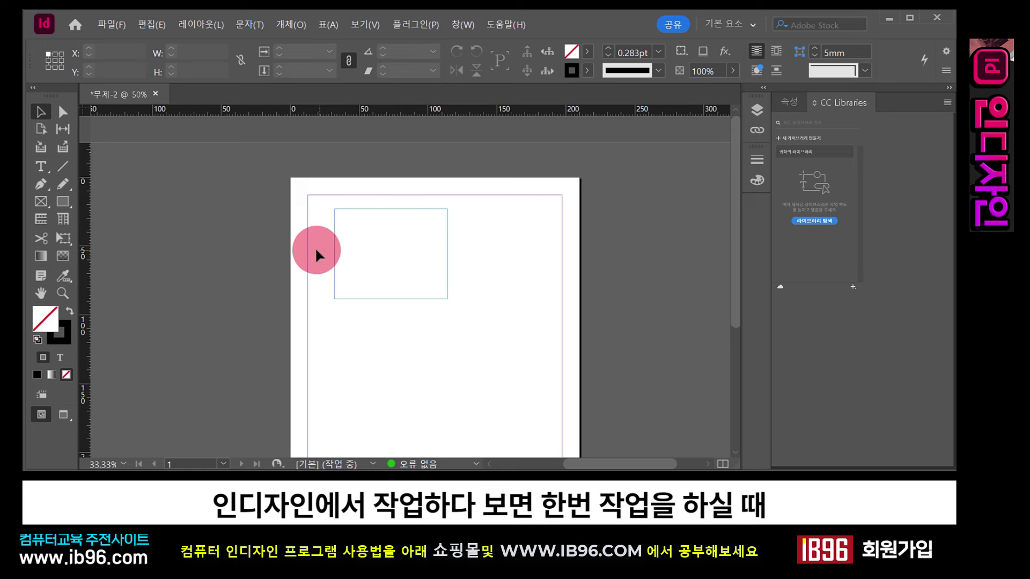
# Enlarge the page view to 75% without leaving the Selection tool, reduce it to 50%, and pan the page.
pyautogui.click(198, 320)
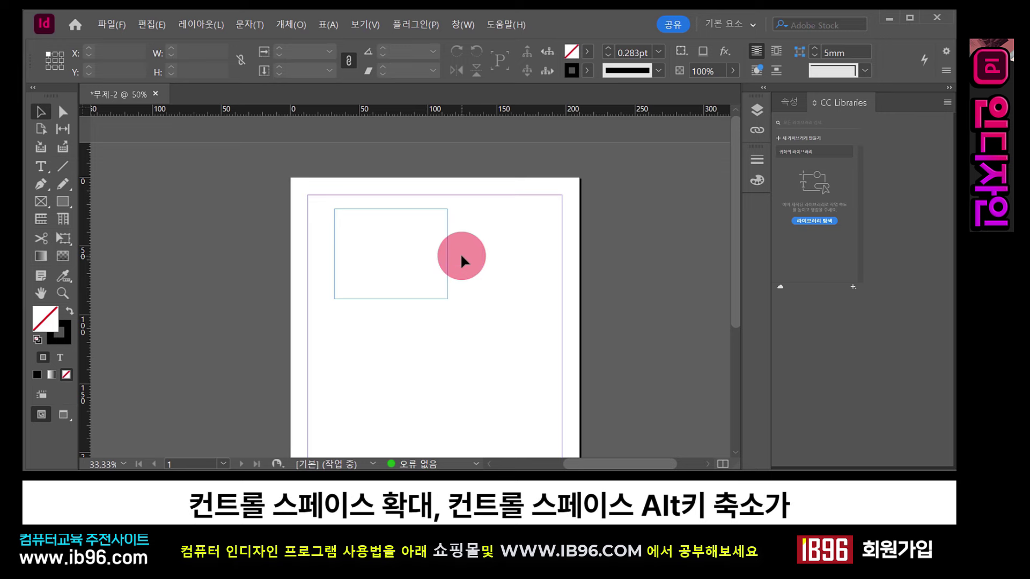
pyautogui.keyDown('ctrl'); pyautogui.click(441, 243); pyautogui.keyUp('ctrl')
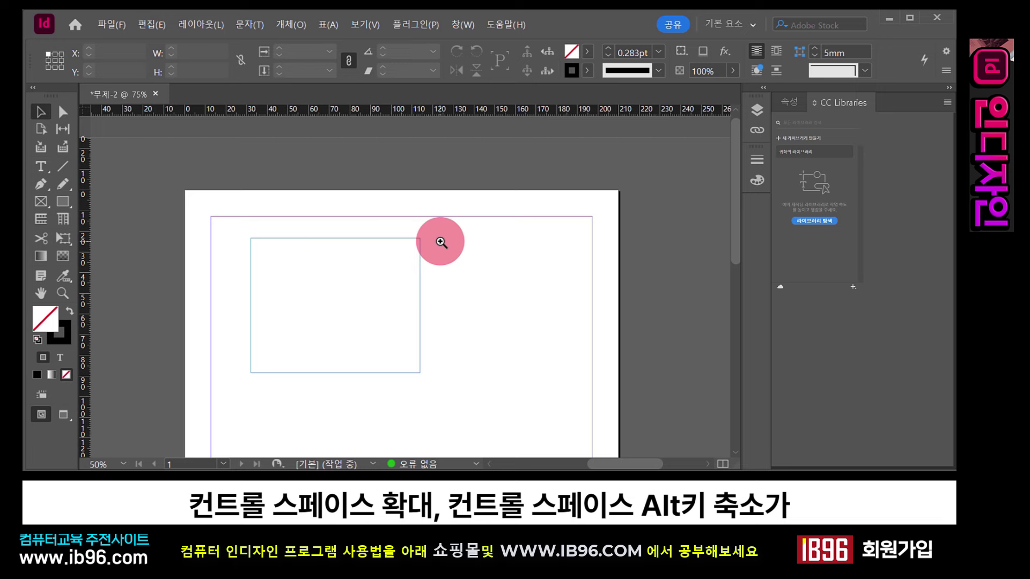
pyautogui.keyDown('ctrl'); pyautogui.keyDown('alt'); pyautogui.click(436, 242); pyautogui.keyUp('alt'); pyautogui.keyUp('ctrl')
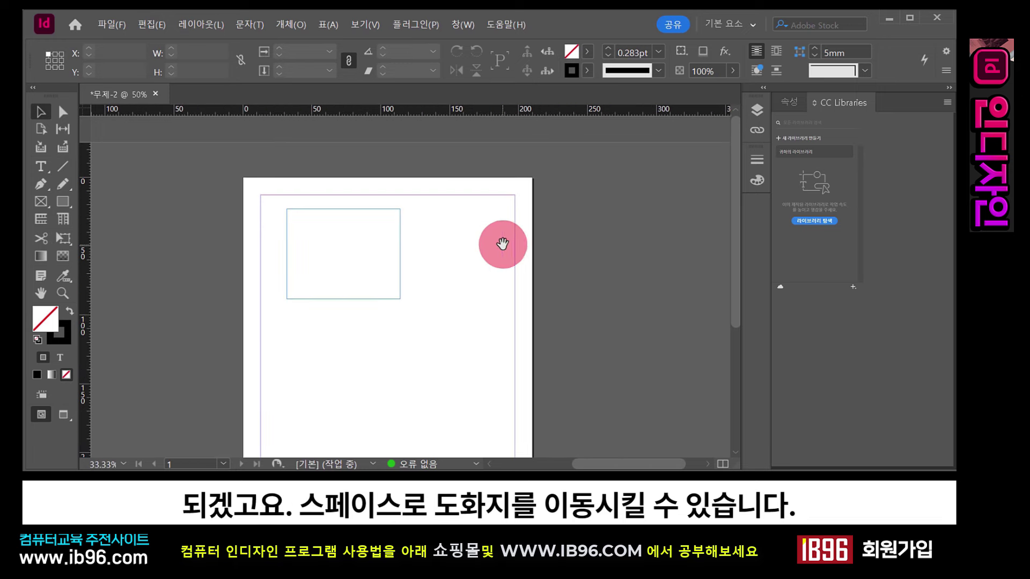
pyautogui.moveTo(502, 244); pyautogui.dragTo(389, 206)
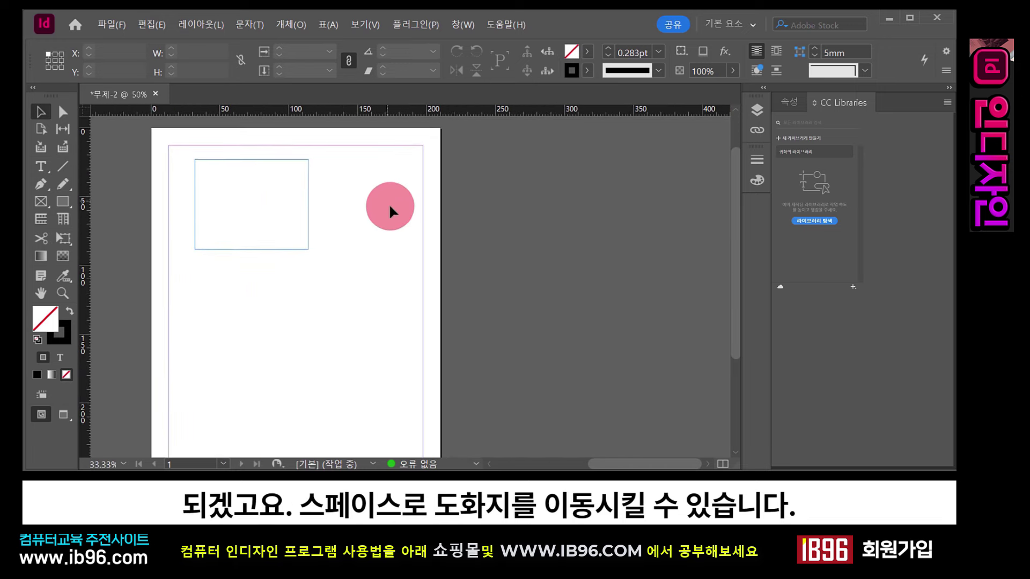
pyautogui.scroll(1, 390, 208)
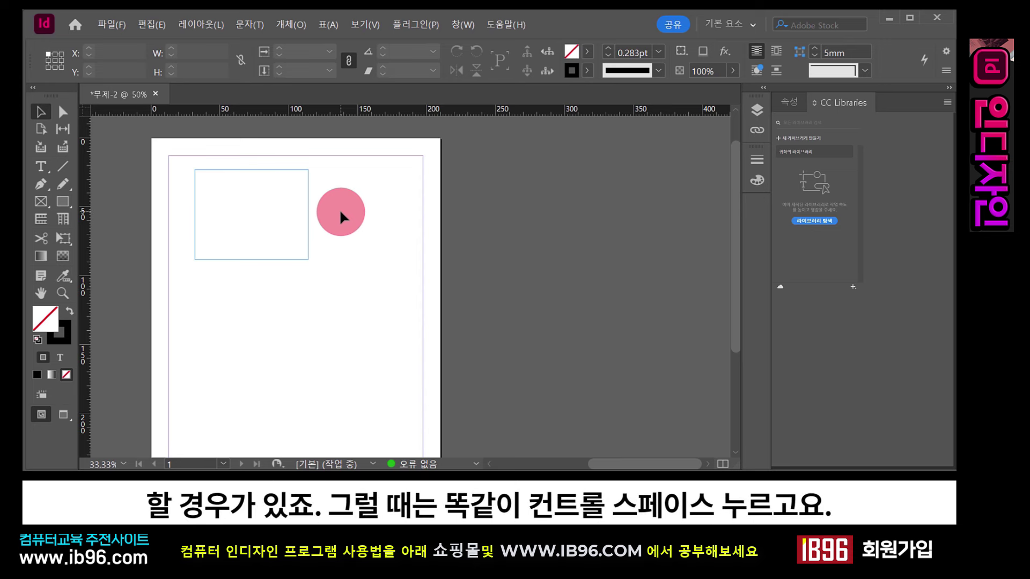
# Magnify the area enclosing the text frame to fill the view, and pan the frame toward the view's left edge.
pyautogui.hotkey('ctrl', 'space')
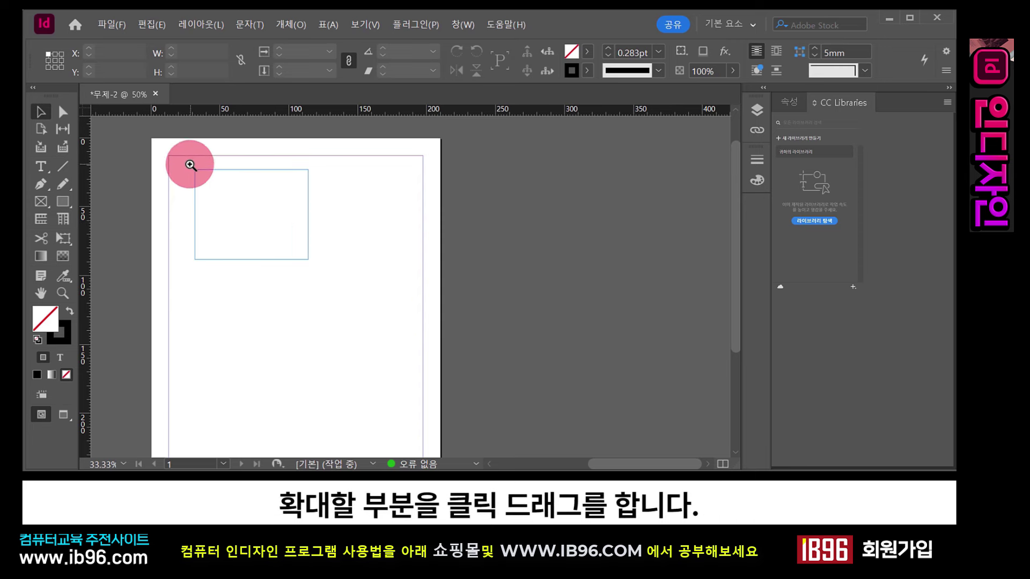
pyautogui.moveTo(190, 166); pyautogui.dragTo(317, 267)
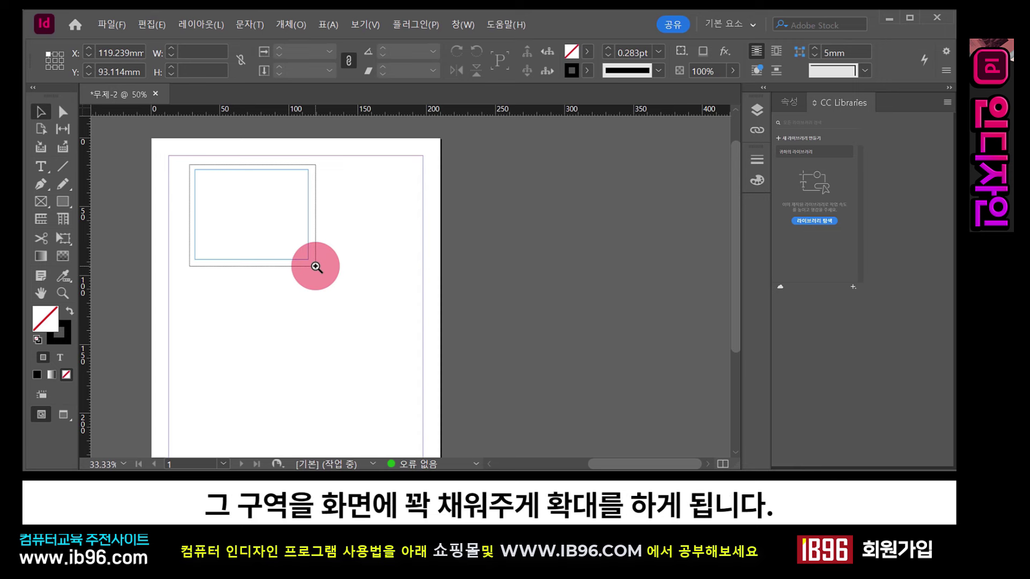
pyautogui.moveTo(316, 266); pyautogui.dragTo(313, 263)
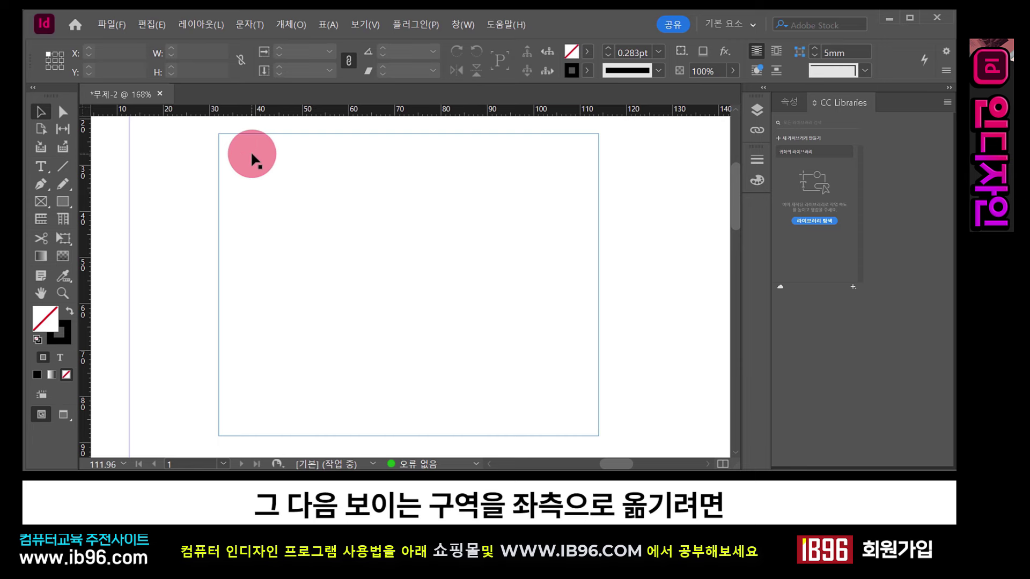
pyautogui.press('space')
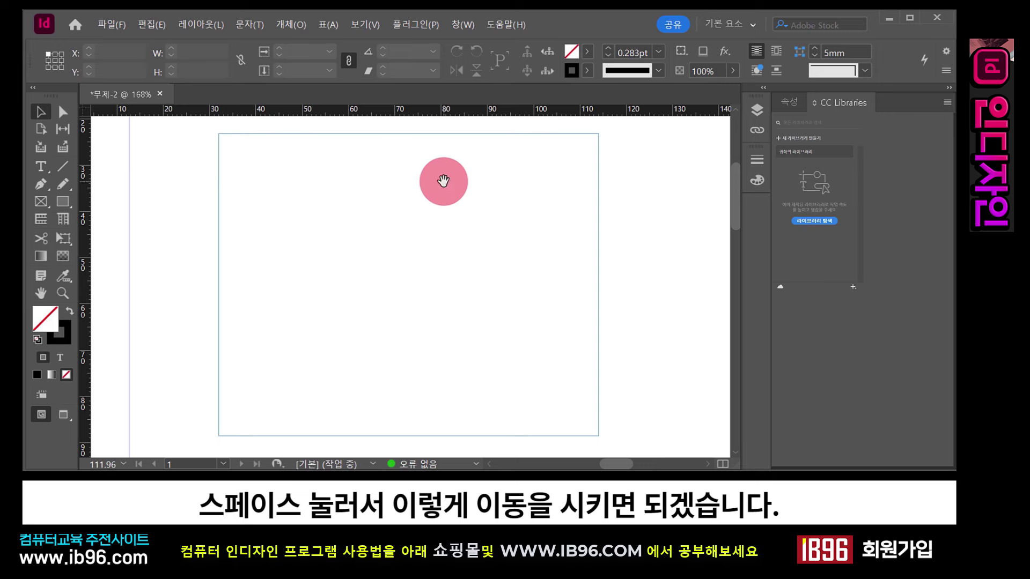
pyautogui.moveTo(443, 181); pyautogui.dragTo(340, 179)
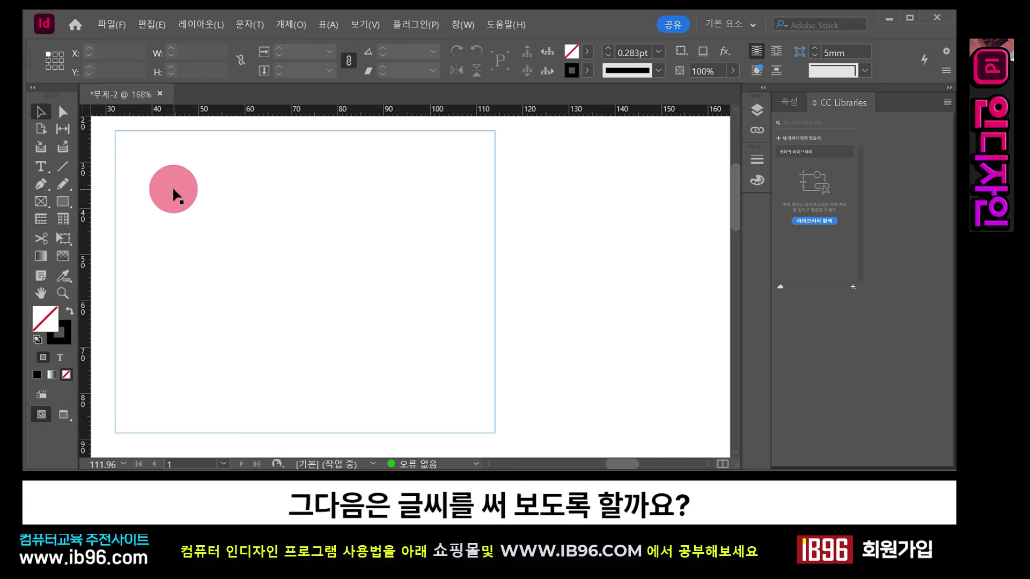
# Enter "안녕하세요?" in the text frame with the Type tool and start a new line.
pyautogui.click(43, 167)
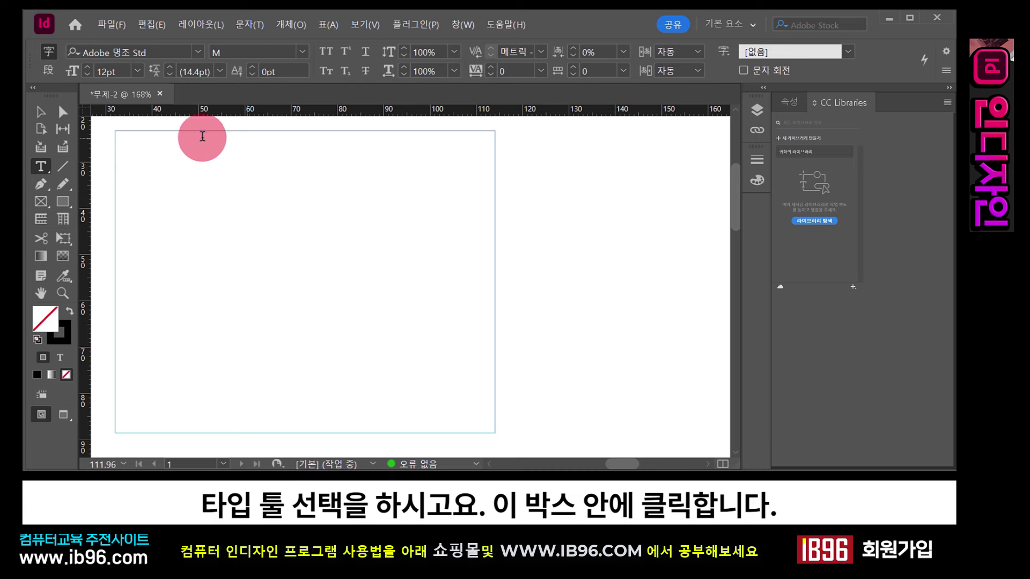
pyautogui.click(159, 156)
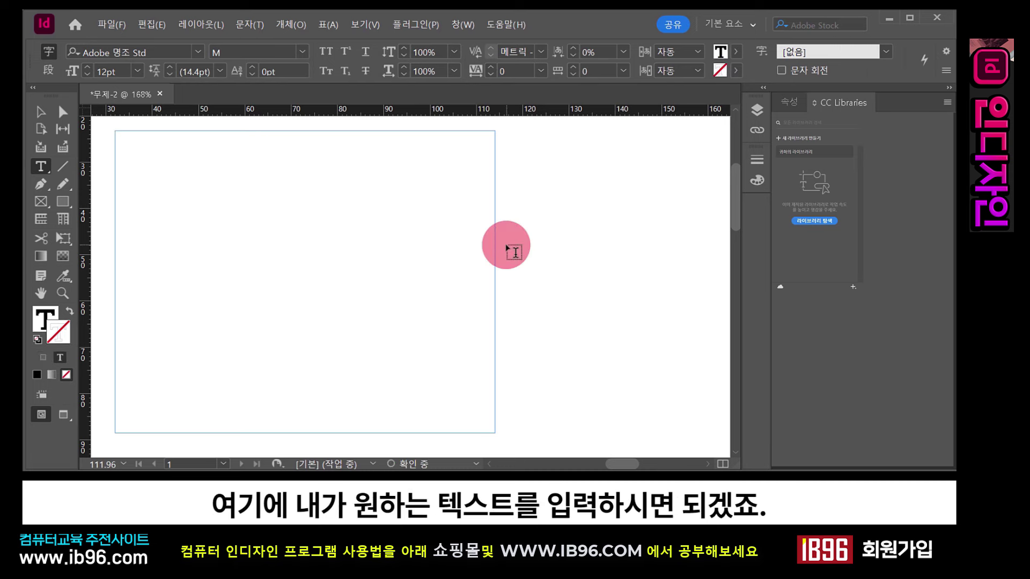
pyautogui.write('안녕')
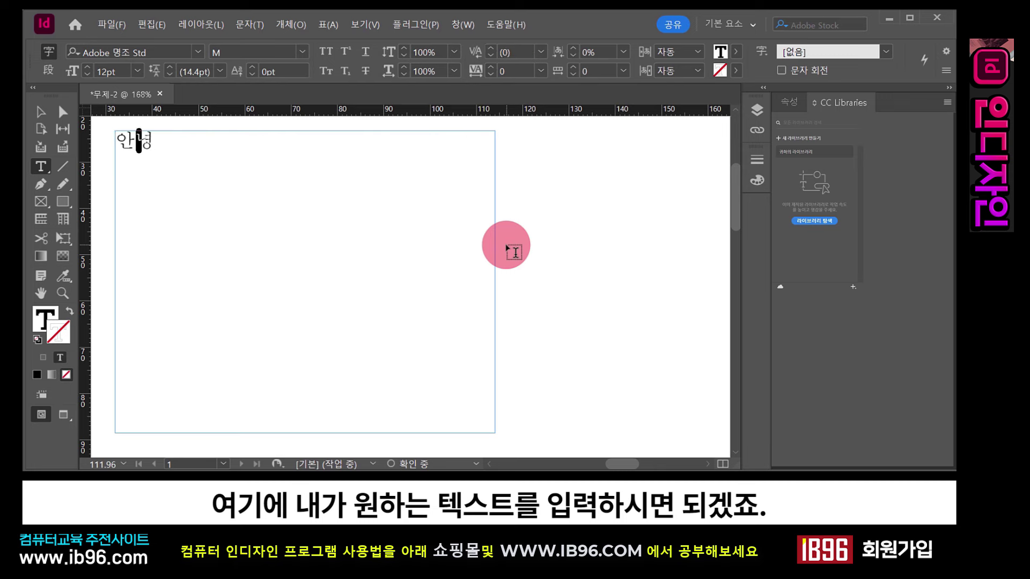
pyautogui.write('핫세요?')
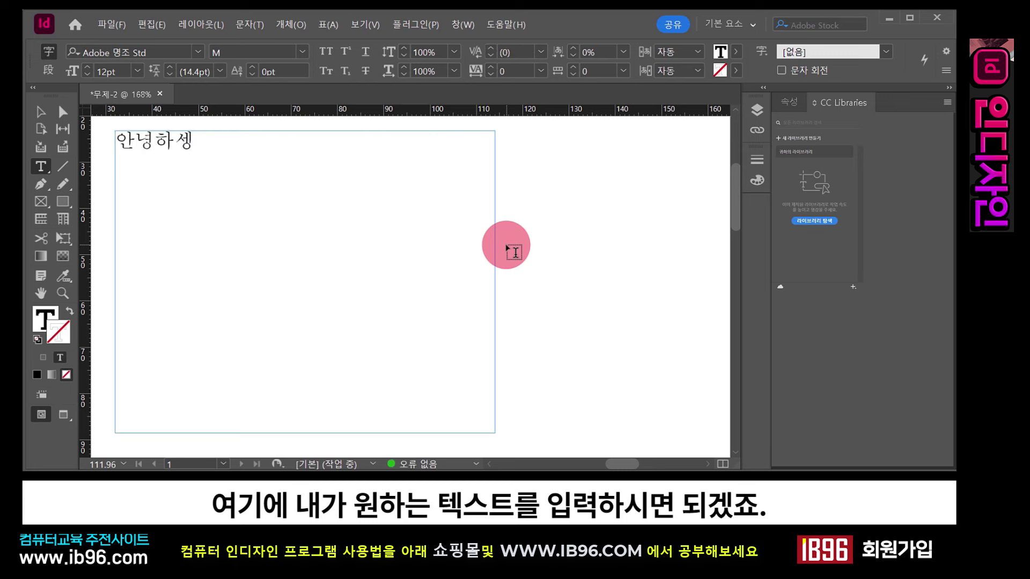
pyautogui.press('Return')
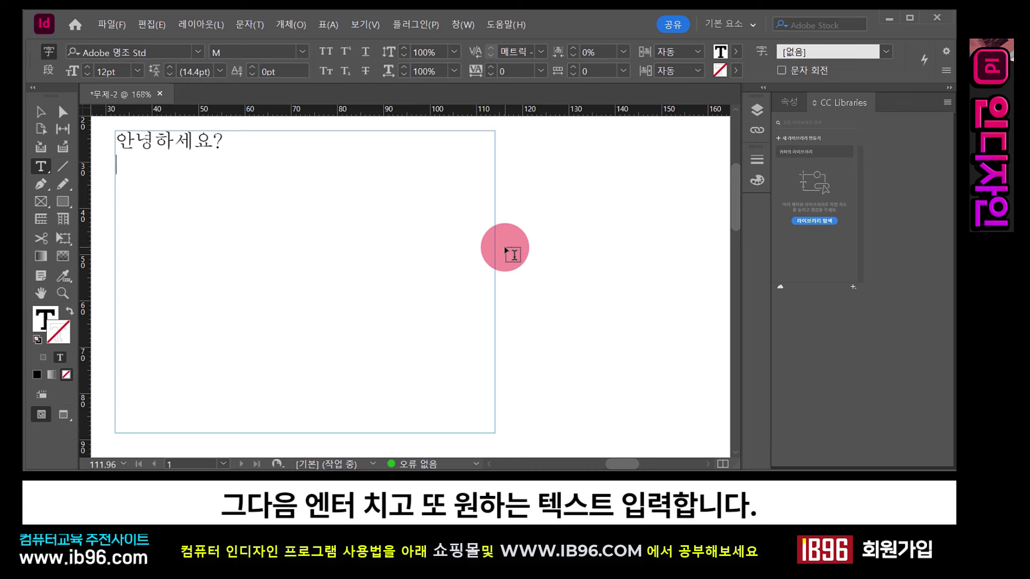
# Enter "인디자인 수업입니다." on the frame's second line and fit the whole page in the view.
pyautogui.write('인디자인 수업입니다.')
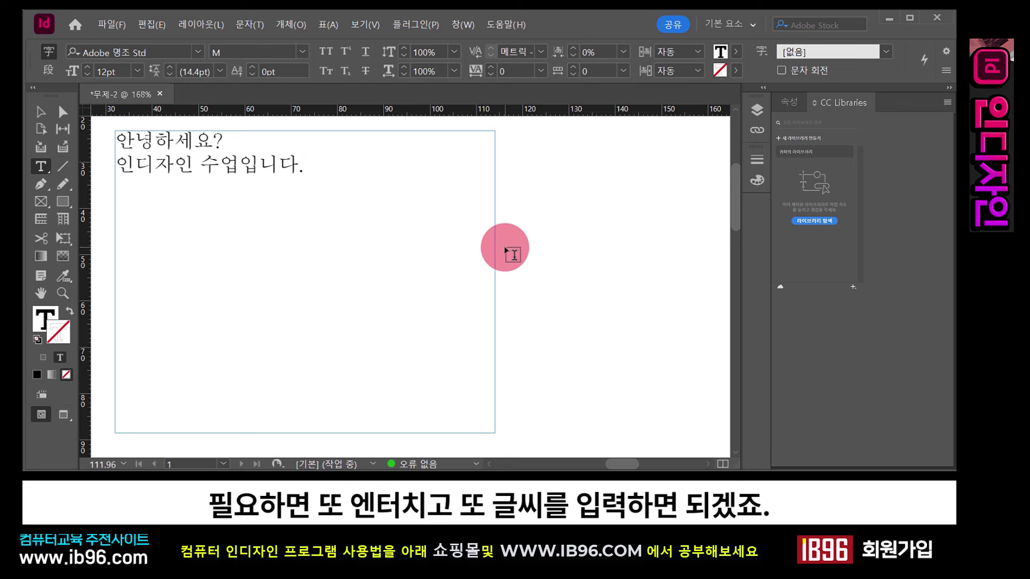
pyautogui.press('Return')
pyautogui.press('BackSpace')
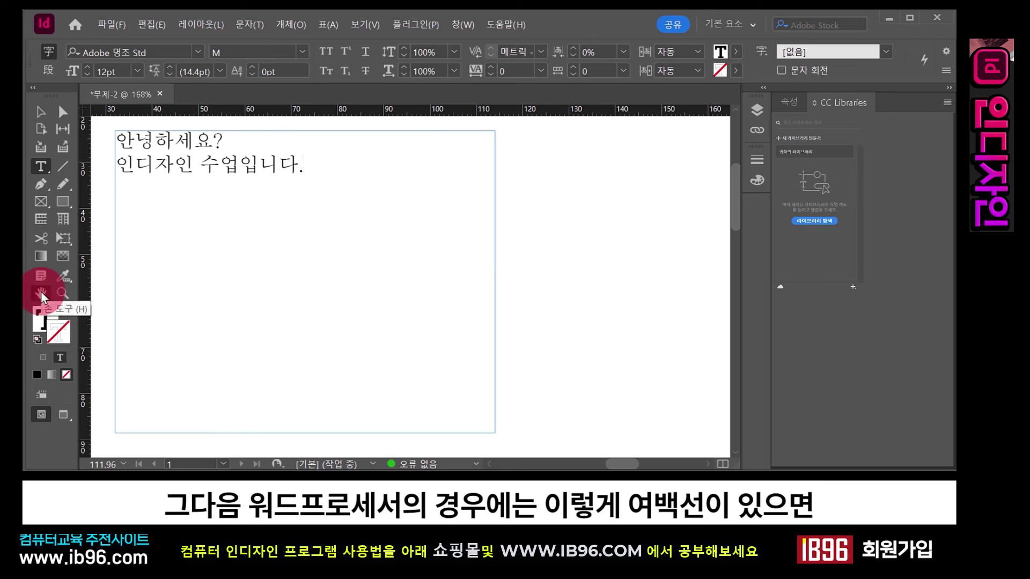
pyautogui.doubleClick(42, 293)
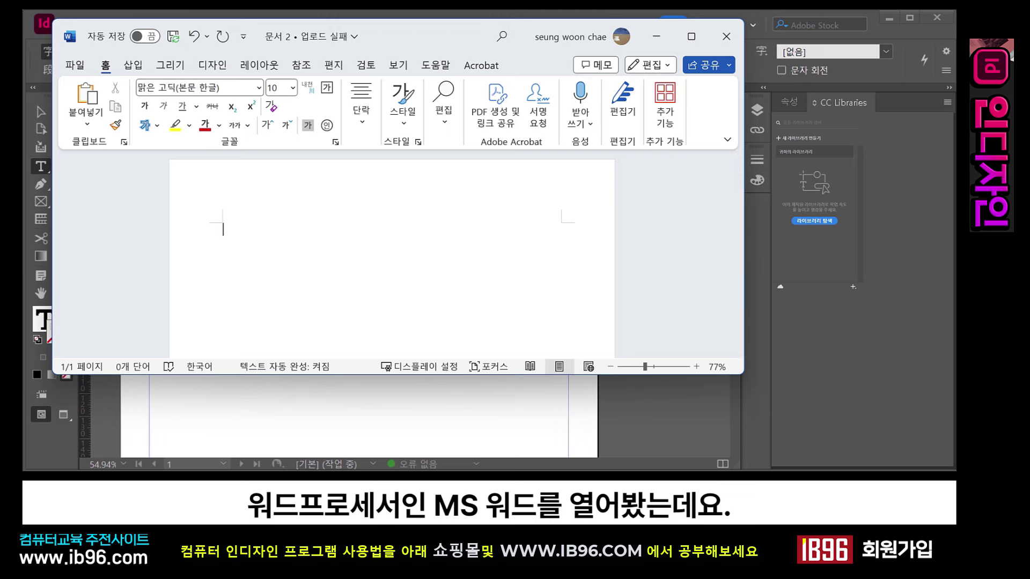
# Fill the blank Word document's first line with filler characters until they wrap past the right margin, and switch back to InDesign.
pyautogui.write('ㅇㅎㄹ ㅏㄴ오리 ㄴㅇ;ㄹ ㅓㄴ;ㅇ러 ㅇㄹ ㄴ')
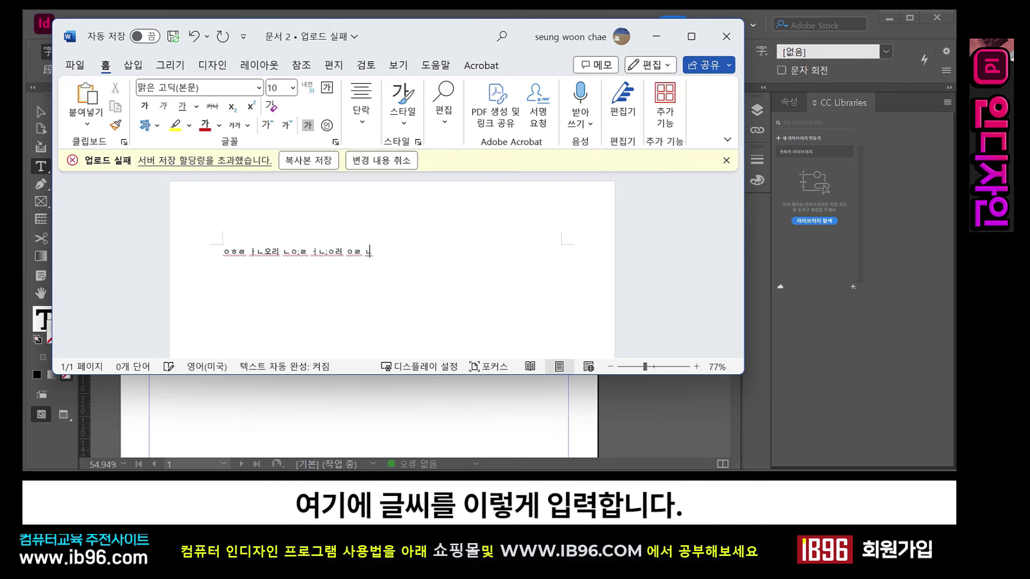
pyautogui.write('이러 ㄴ이ㅓ ㄹㄴㅇ;ㅓㄹ ;ㄴ어; ㅇㄹㅇㄹ ㅇㄹ ㅇ')
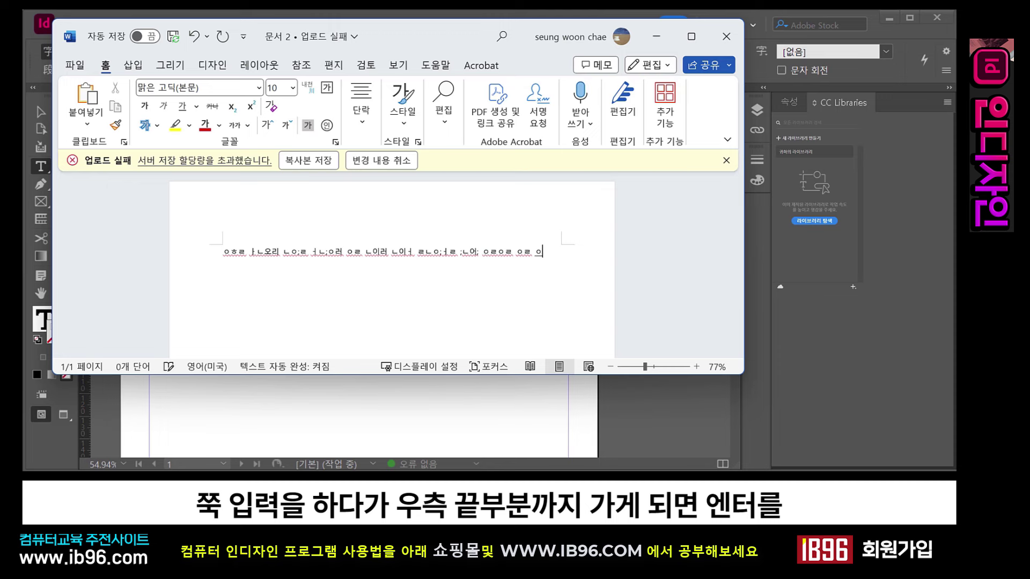
pyautogui.write('ㅣㅣ')
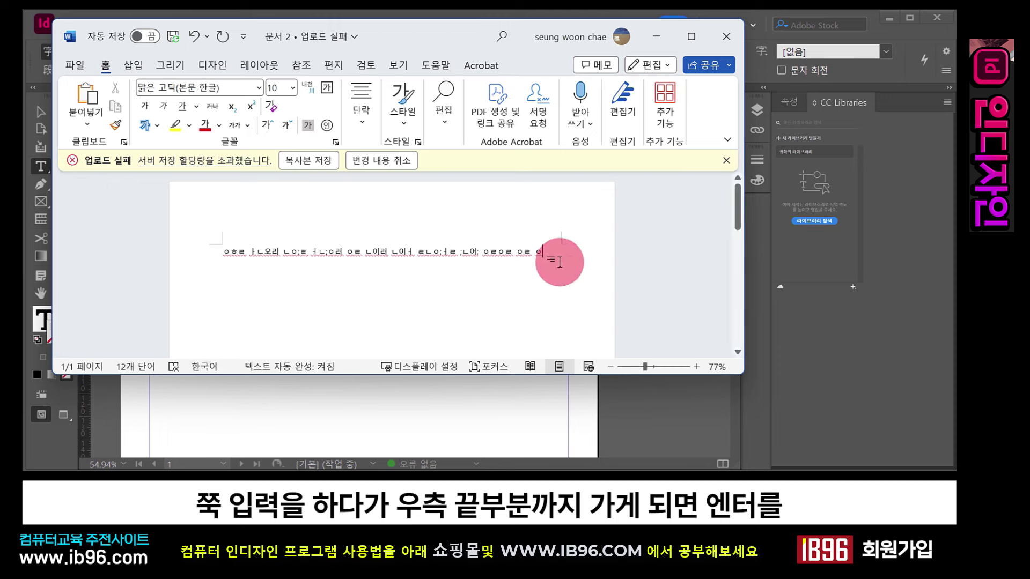
pyautogui.write('ㅇㄹ ㅇㄴㄹ')
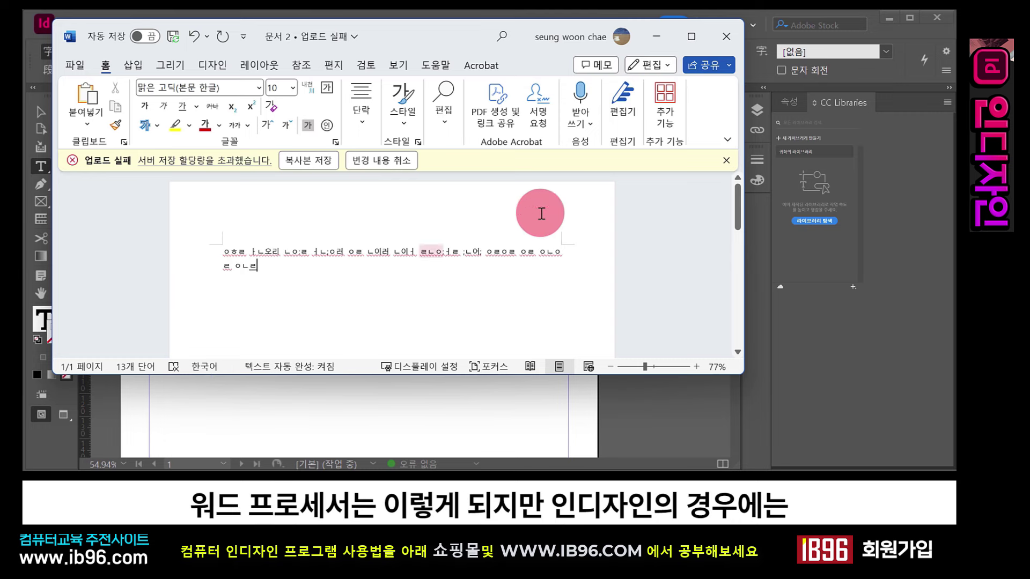
pyautogui.click(750, 67)
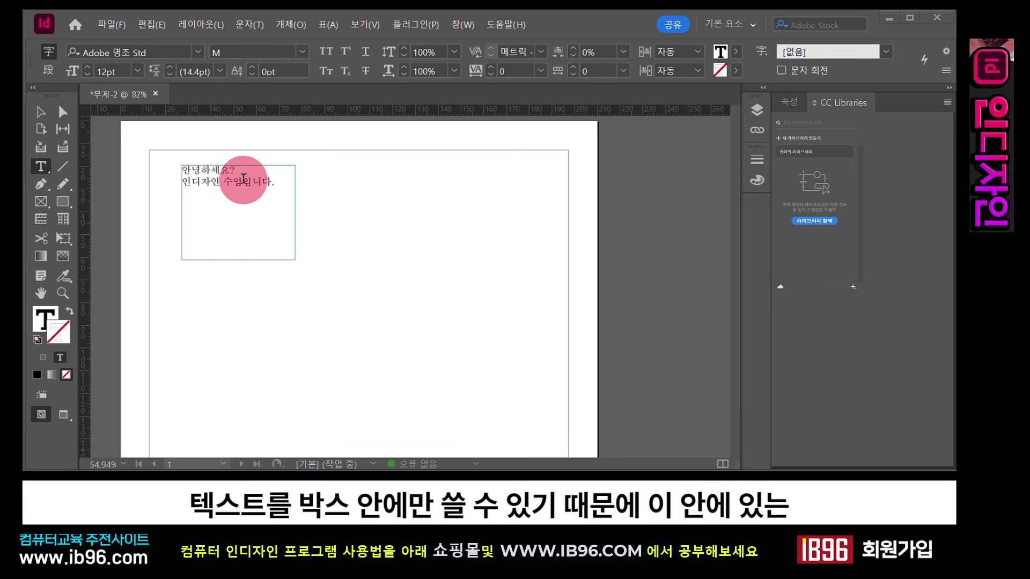
# Append the filler text "ㅇㄹ ㅇㄴㄹ ㄴ ㅇㄹ ㅌㅇㅇㅍ ㅊㄴㅇ ㅇ ㄴㅇ" after the second sentence so it wraps inside the text frame.
pyautogui.click(286, 192)
pyautogui.write('ㅇ')
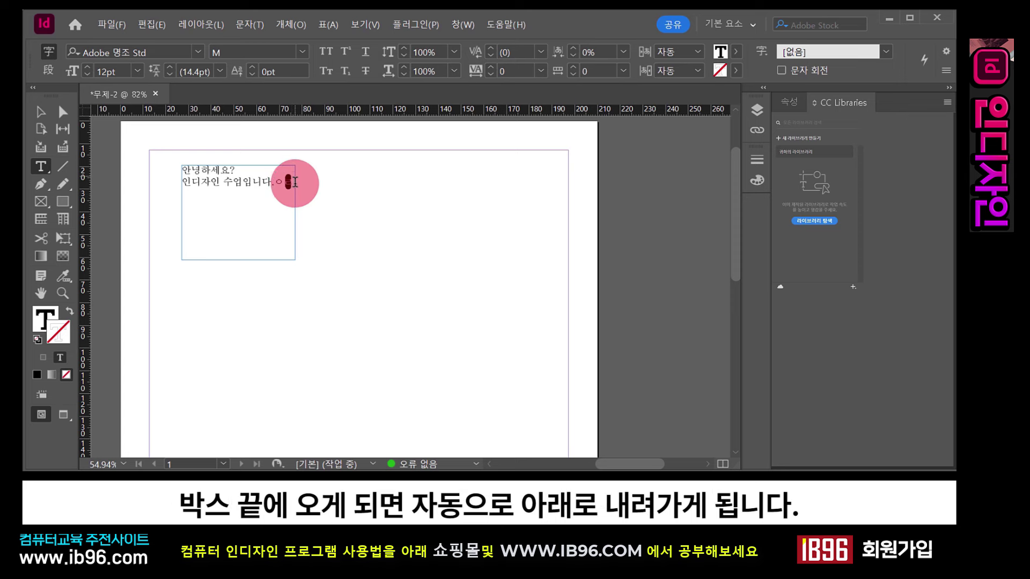
pyautogui.write('ㄹ ㅇㄴㄹ ㄴ ㅇㄹ ')
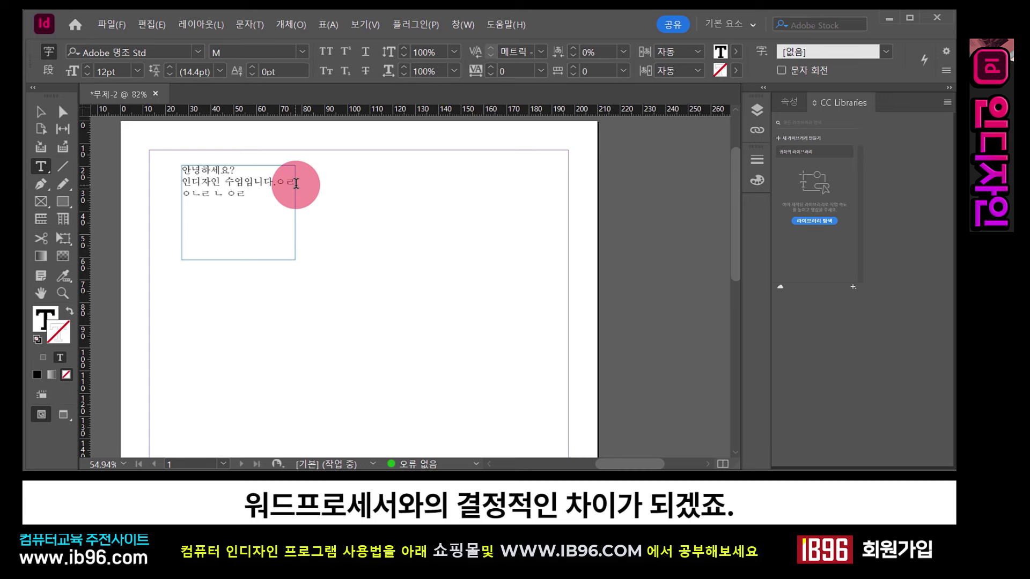
pyautogui.write('ㅌㅇㅇㅍ ㅊㄴㅇ ㅇ ㄴㅇ')
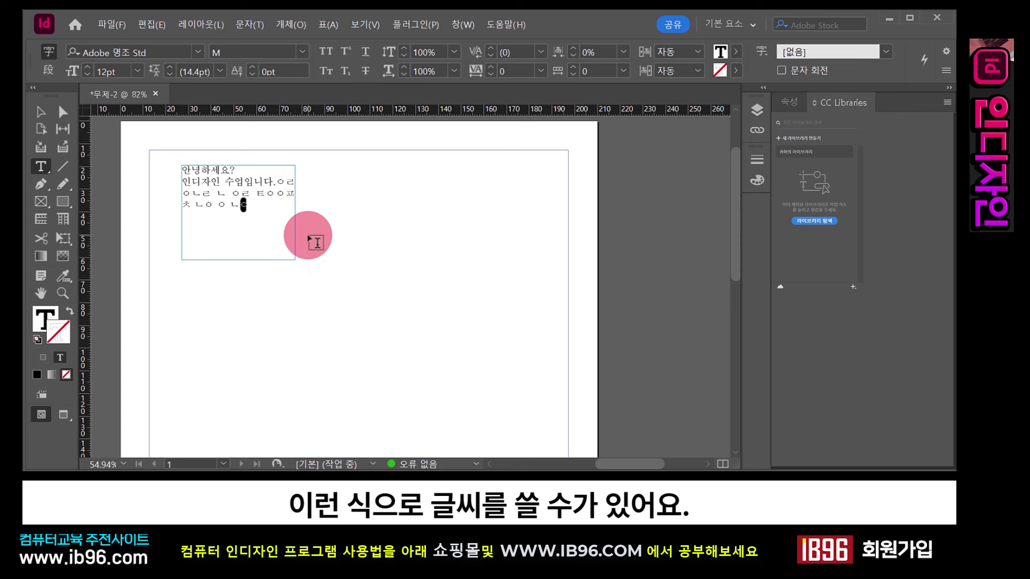
pyautogui.hotkey('shift', 'Left')
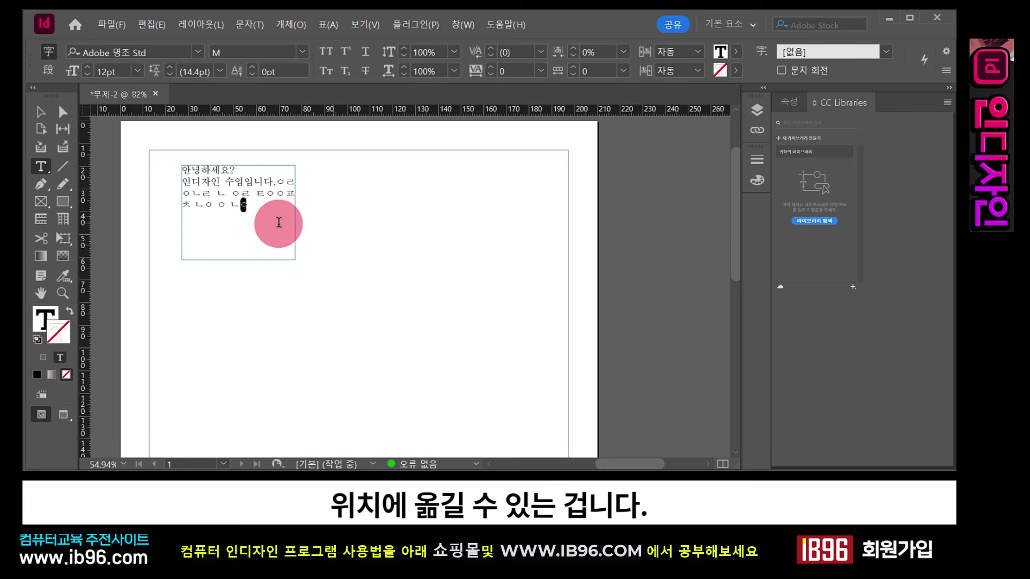
# Move the text frame with the Selection tool to about X 85 mm, Y 6 mm, and back to about X 25 mm, Y 24 mm.
pyautogui.click(37, 111)
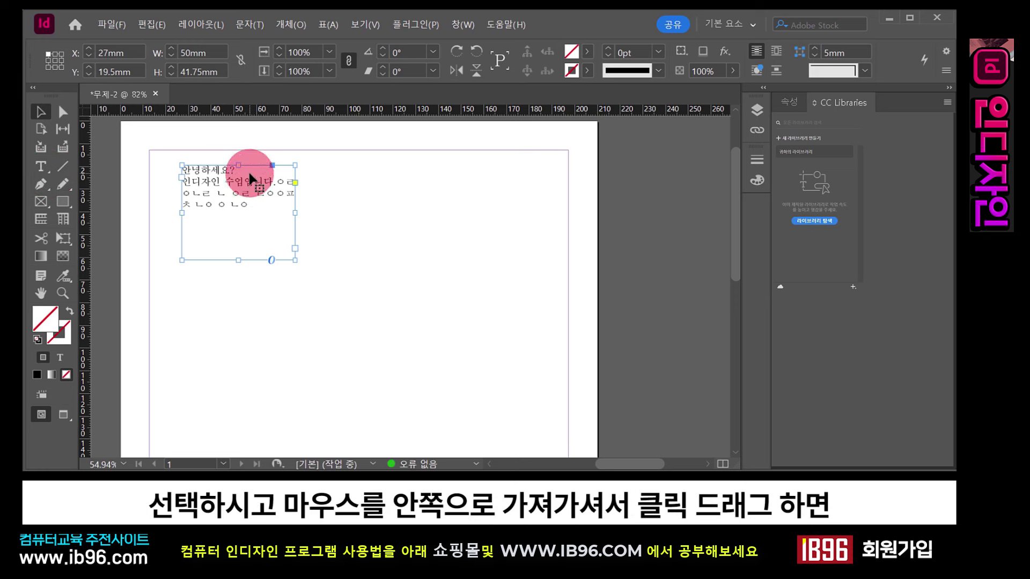
pyautogui.moveTo(250, 177); pyautogui.dragTo(355, 157)
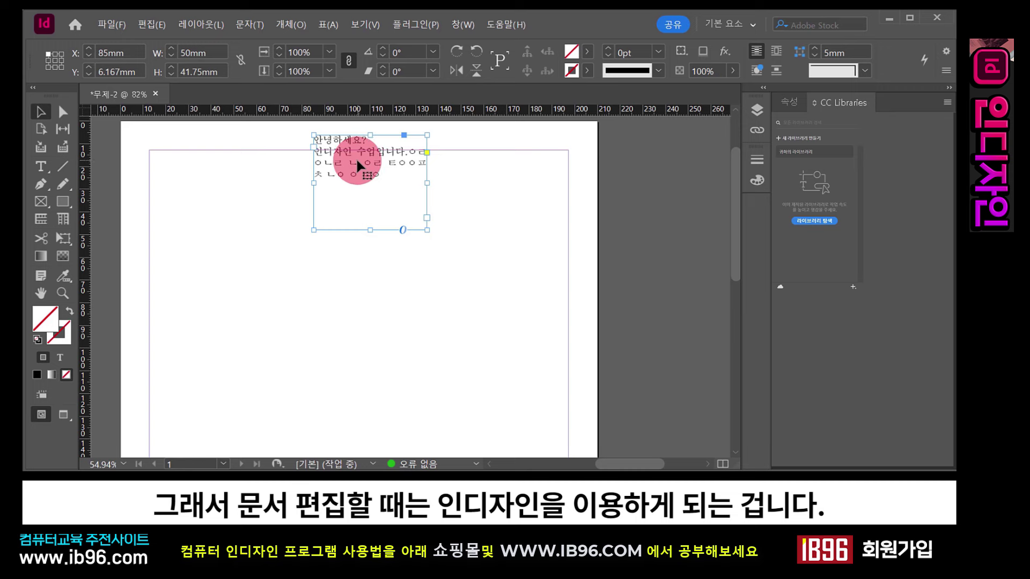
pyautogui.moveTo(356, 159); pyautogui.dragTo(233, 192)
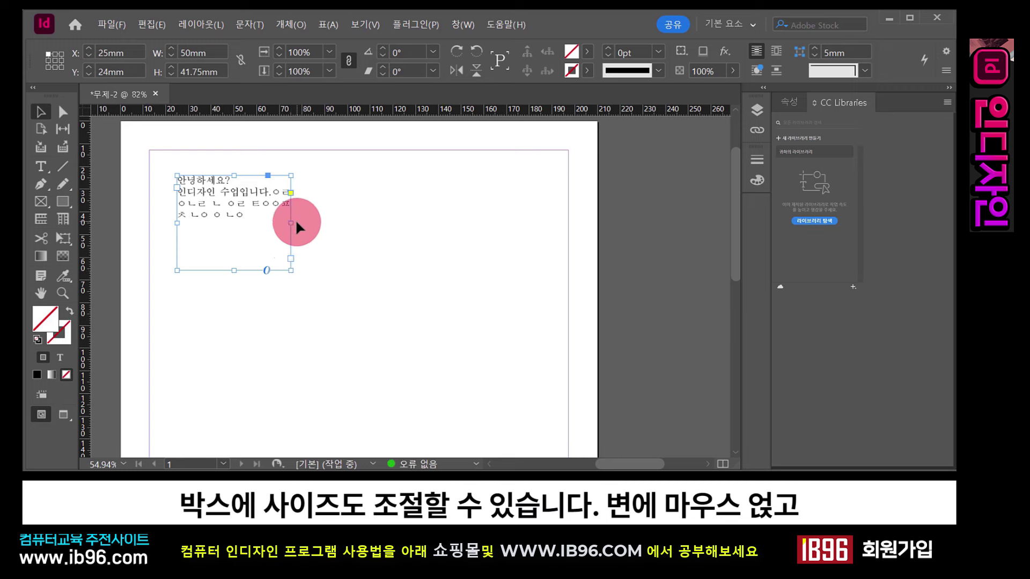
# Narrow the text frame to 44 mm, shrink it to about 25.3 × 20.5 mm so its text overflows, and load and release the overset text.
pyautogui.moveTo(290, 223)
pyautogui.mouseDown()
pyautogui.moveTo(417, 224)
pyautogui.moveTo(379, 218)
pyautogui.moveTo(276, 235)
pyautogui.mouseUp()
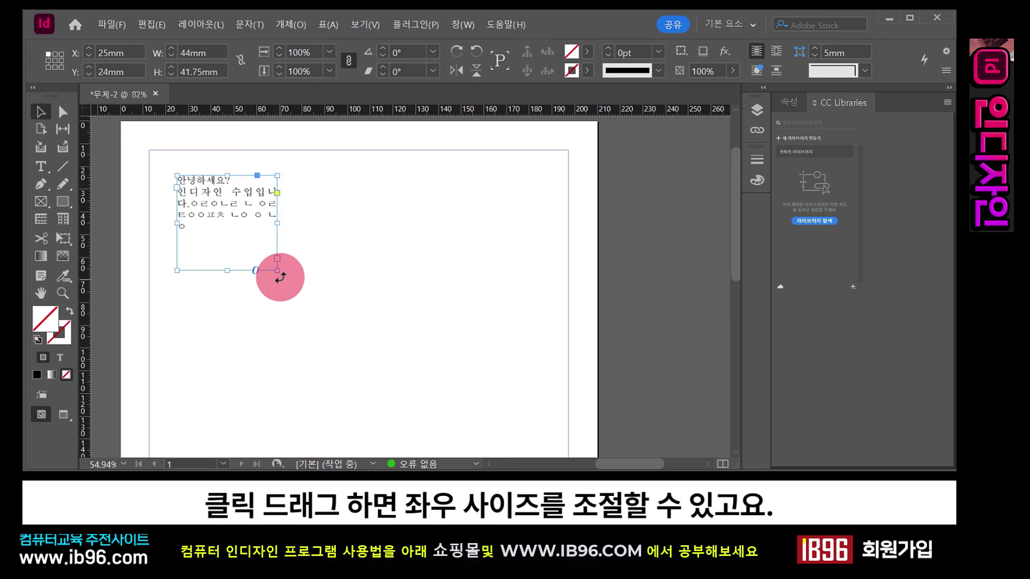
pyautogui.moveTo(276, 271); pyautogui.dragTo(303, 297)
pyautogui.moveTo(303, 297); pyautogui.dragTo(234, 218)
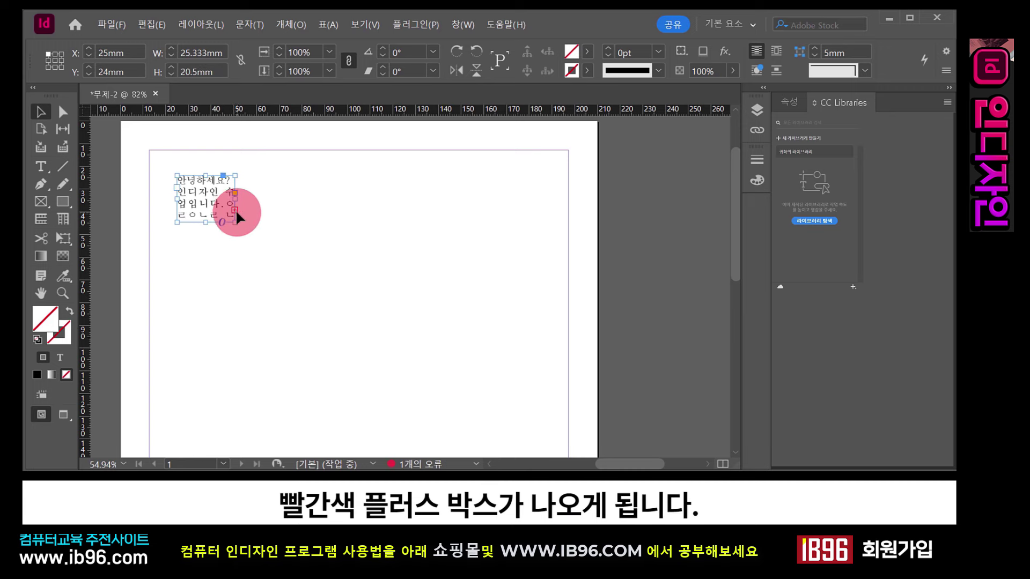
pyautogui.click(234, 210)
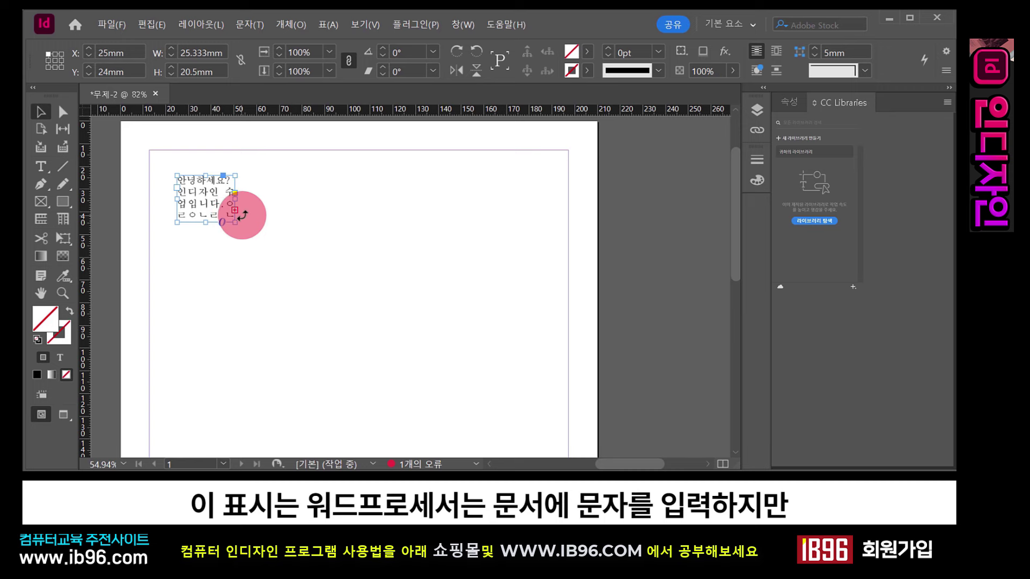
pyautogui.press('Escape')
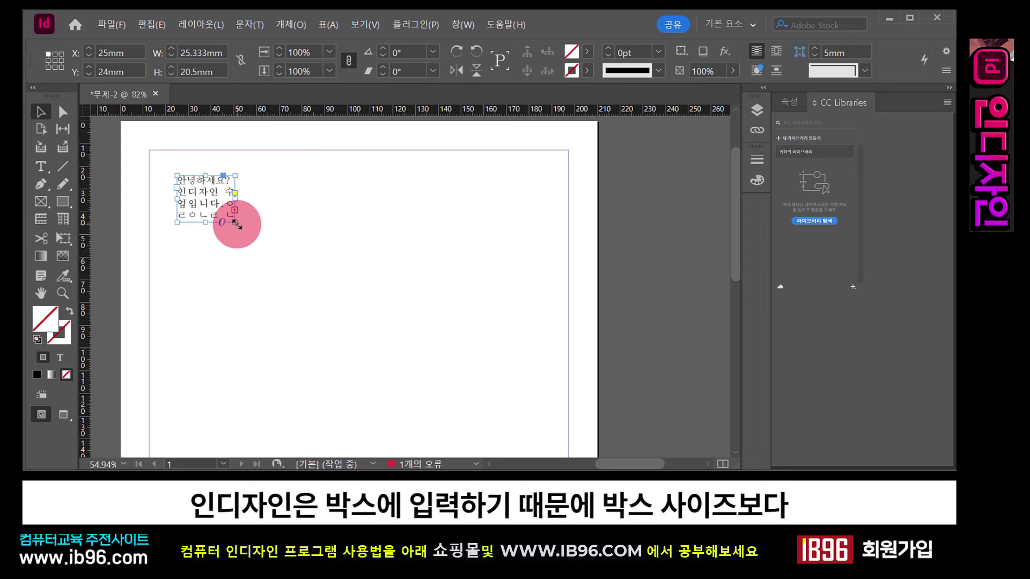
# Enlarge the text frame to about 51.3 × 46.5 mm, shrink it to about 23 × 20 mm, and enlarge it to about 44 × 30.5 mm.
pyautogui.moveTo(234, 222); pyautogui.dragTo(293, 281)
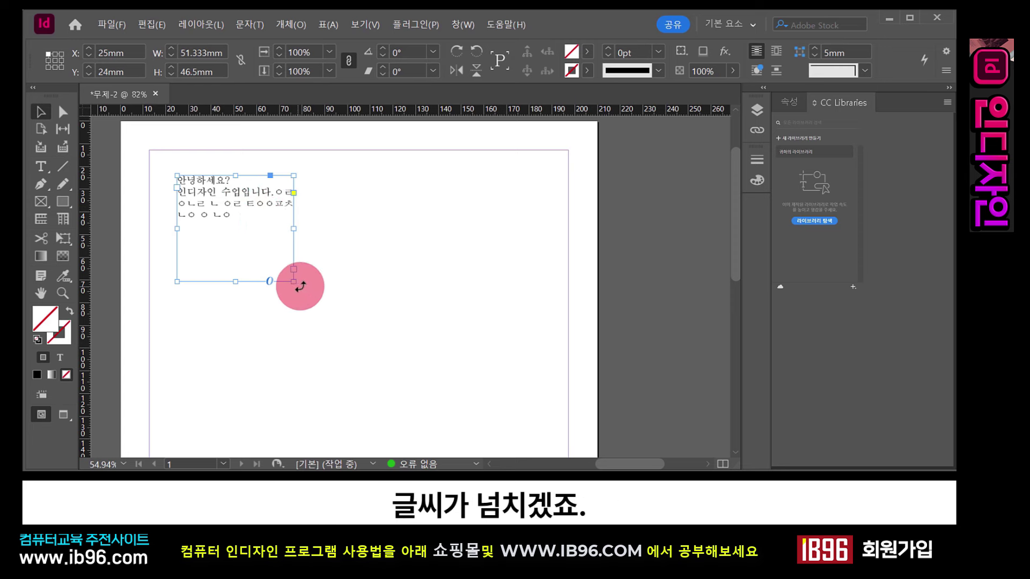
pyautogui.moveTo(293, 281); pyautogui.dragTo(232, 220)
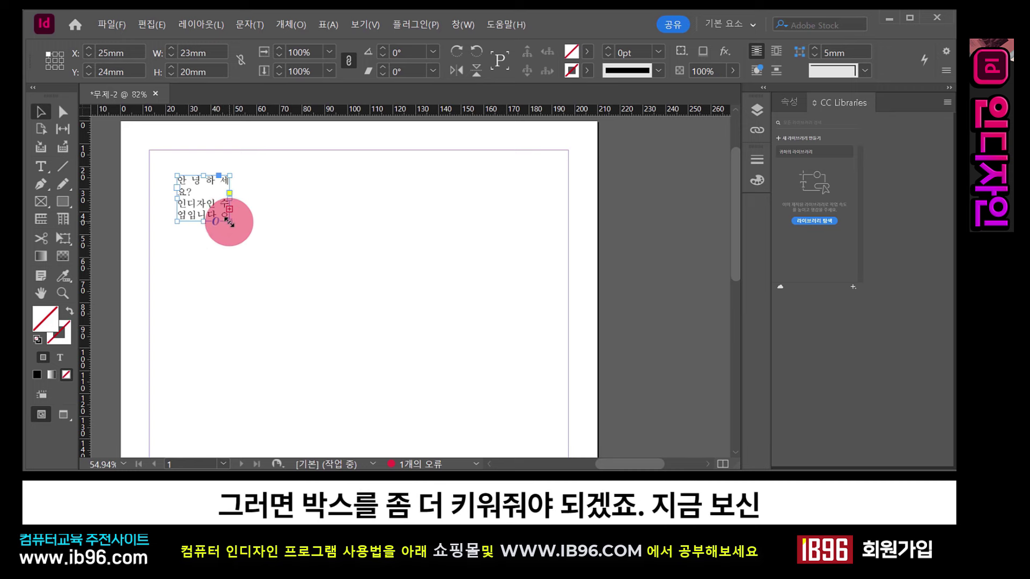
pyautogui.moveTo(230, 221); pyautogui.dragTo(277, 245)
pyautogui.click(199, 198)
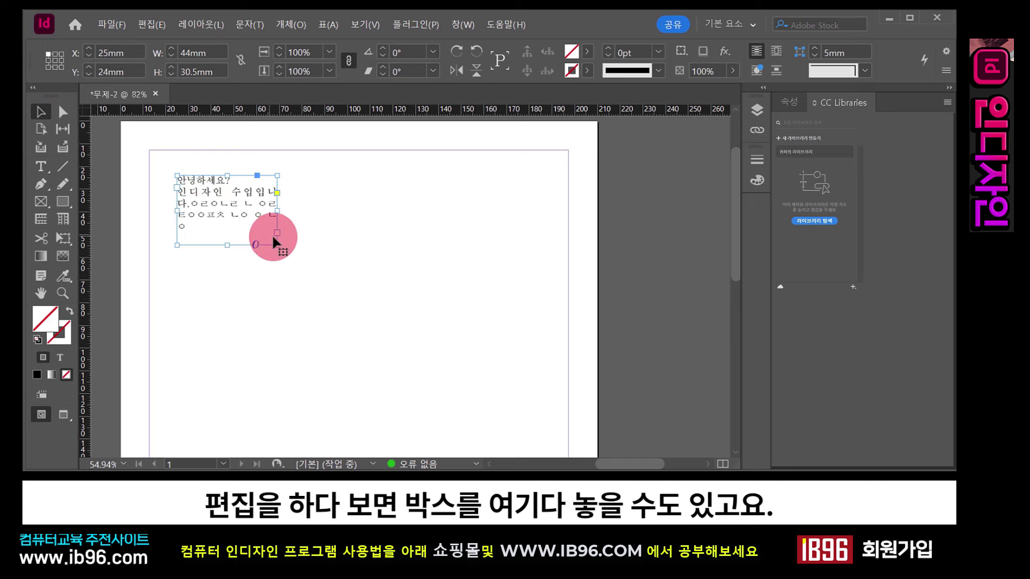
# Enlarge the text frame to about 45.3 × 32 mm and move it across the page to about X 89.7 mm, Y 36 mm.
pyautogui.moveTo(224, 207); pyautogui.dragTo(224, 287)
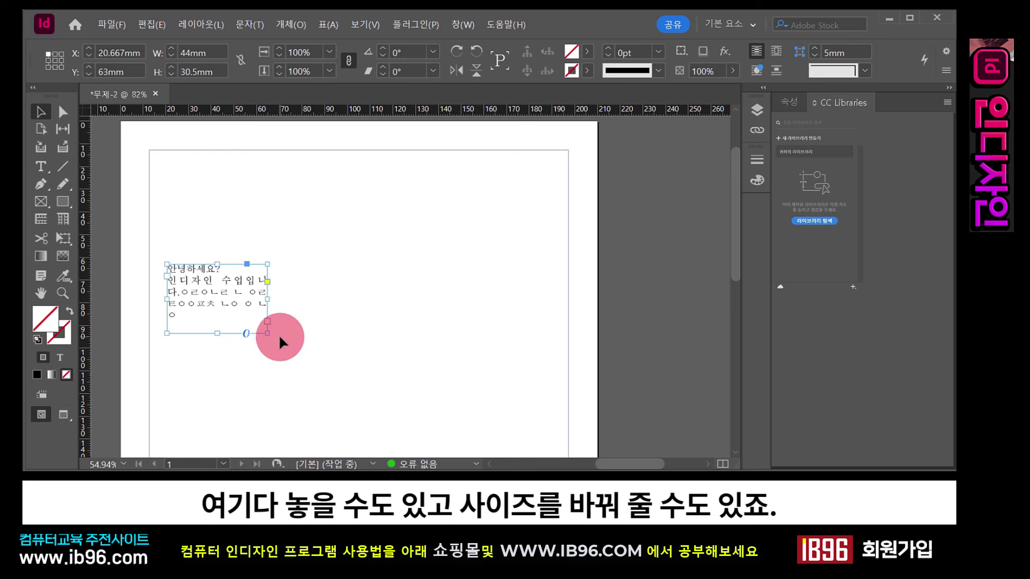
pyautogui.moveTo(267, 333)
pyautogui.mouseDown()
pyautogui.moveTo(283, 349)
pyautogui.moveTo(273, 340)
pyautogui.mouseUp()
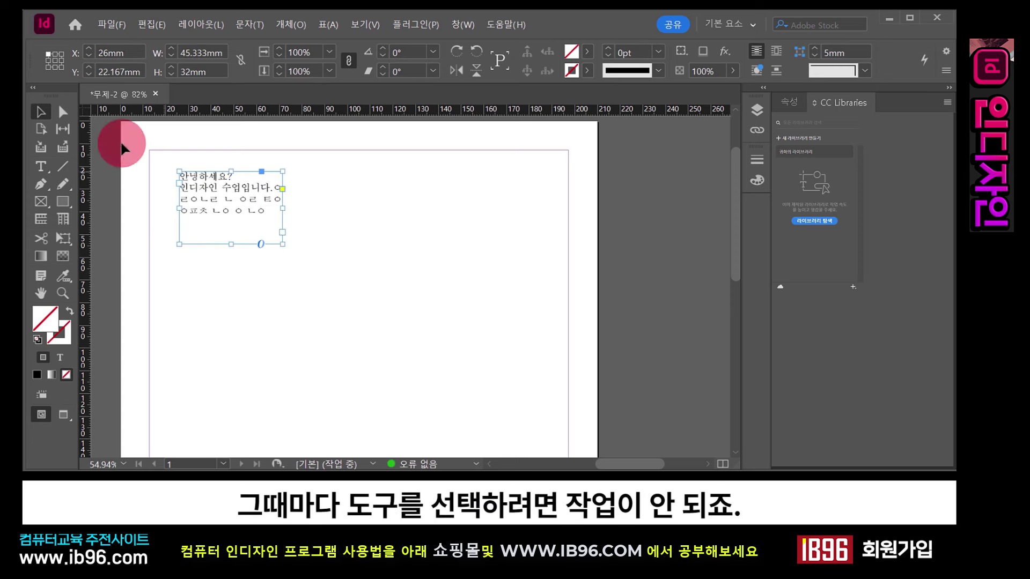
pyautogui.click(42, 112)
pyautogui.click(198, 205)
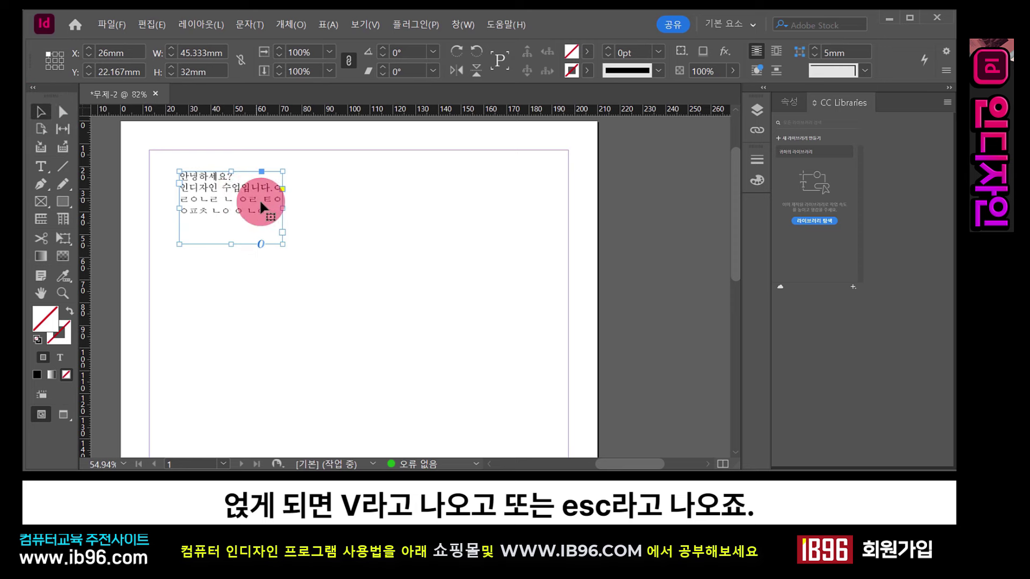
pyautogui.moveTo(260, 202); pyautogui.dragTo(404, 233)
# Activate the Pen and Line tools, return to the Selection tool, and move the text frame to about X 29.3 mm, Y 16 mm.
pyautogui.click(40, 184)
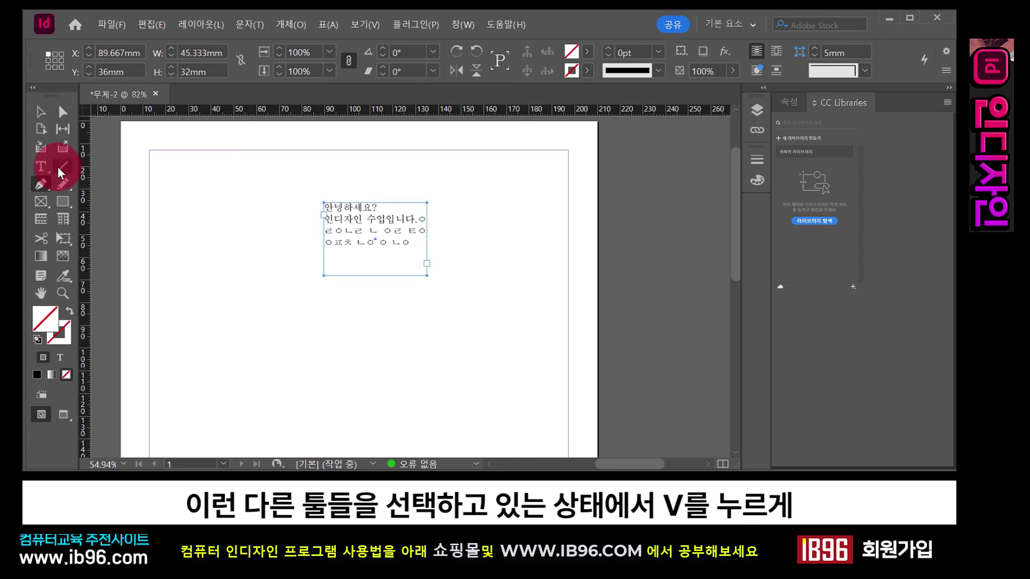
pyautogui.click(59, 167)
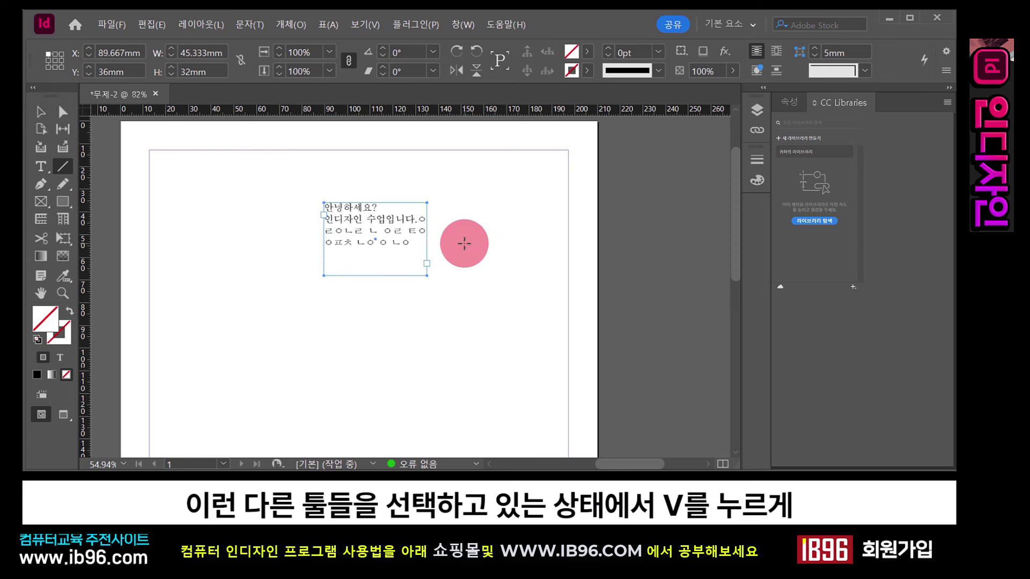
pyautogui.press('v')
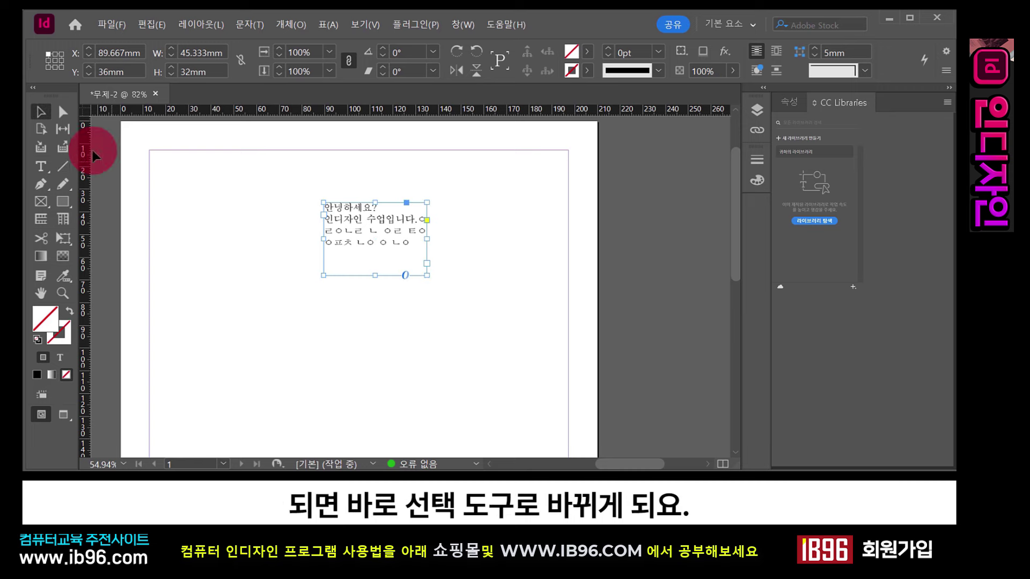
pyautogui.moveTo(316, 202); pyautogui.dragTo(272, 196)
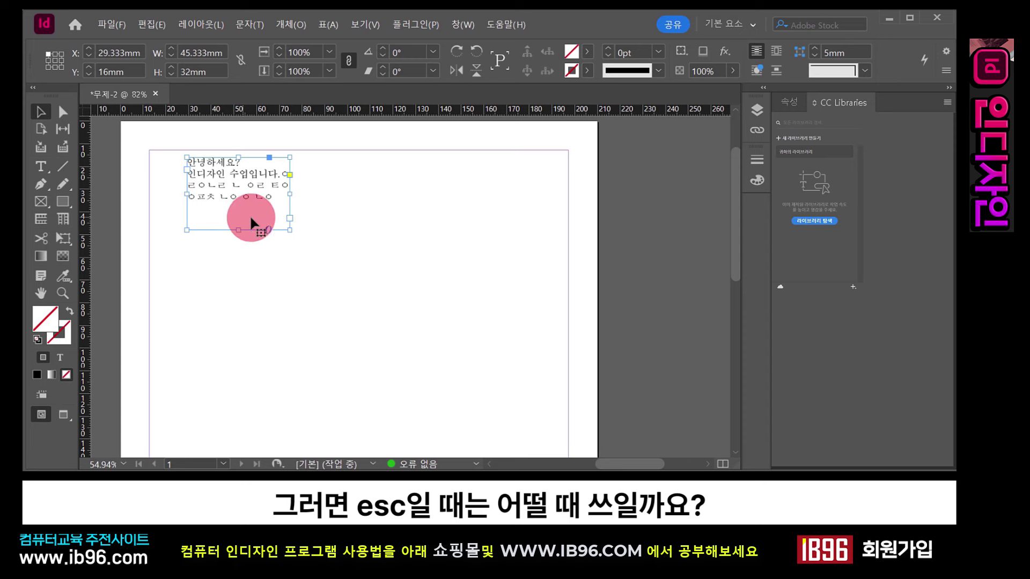
# Append "ㅇㄹㅇㄴㄹㄴㅍ" to the end of the frame's text with the Type tool, and leave text editing for the Selection tool.
pyautogui.click(42, 166)
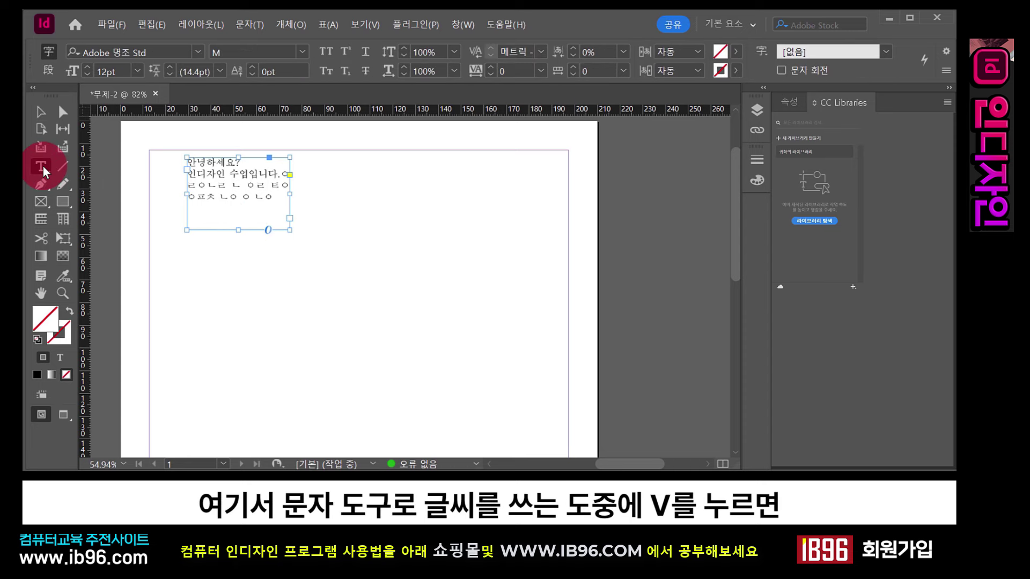
pyautogui.click(277, 195)
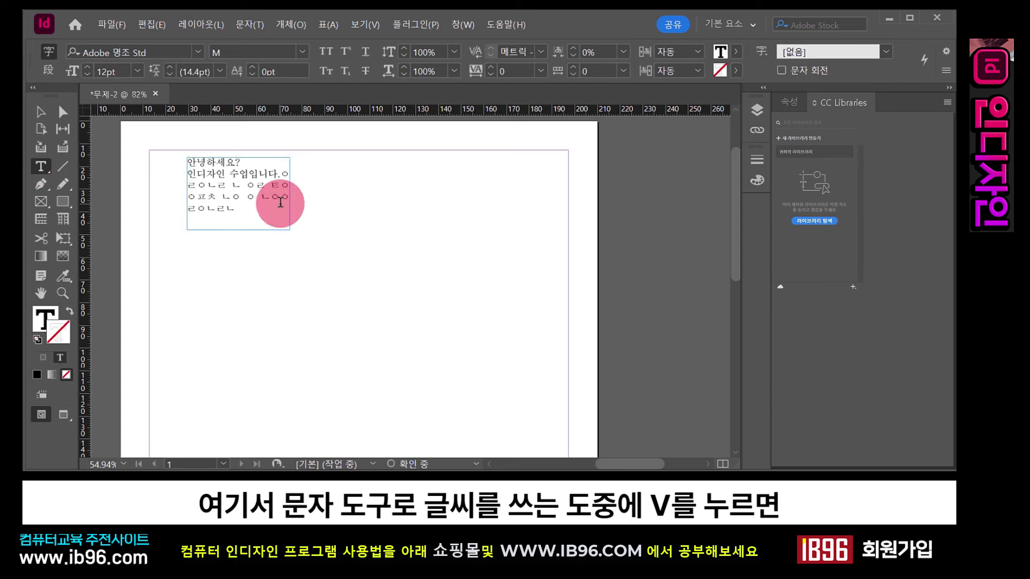
pyautogui.press('Return')
pyautogui.write('ㄹㅇㄴㄹ')
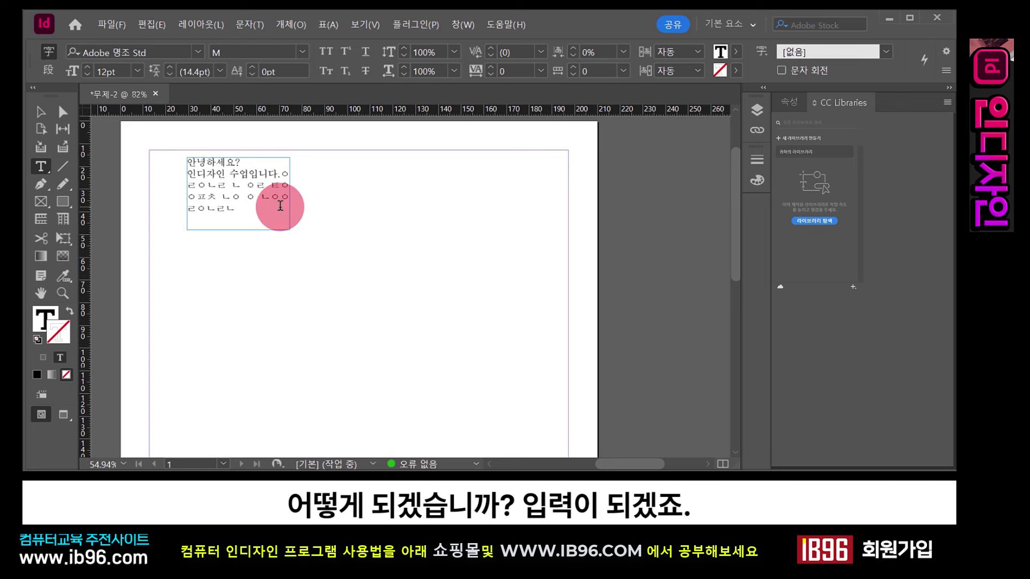
pyautogui.write('ㄴ')
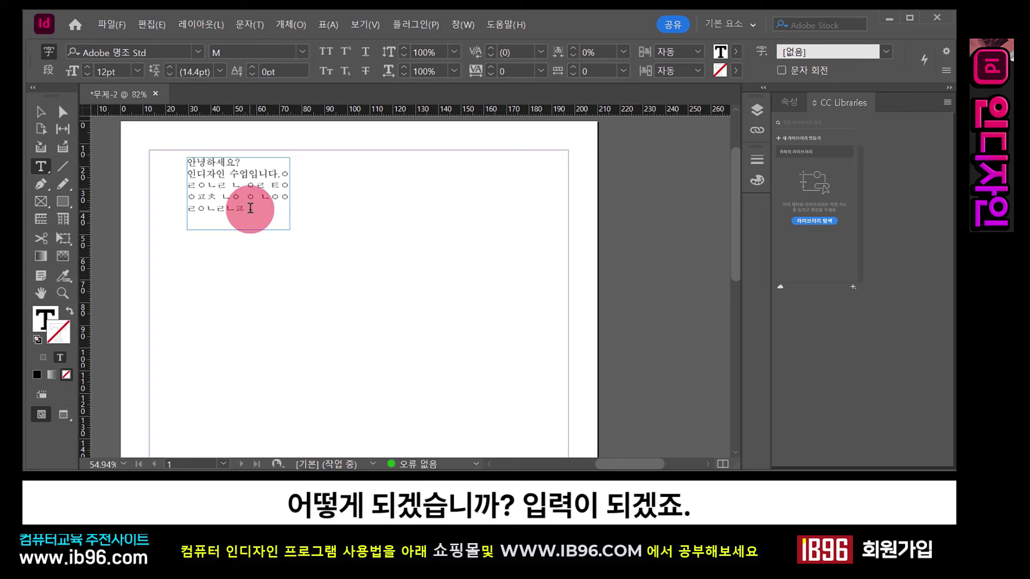
pyautogui.write('ㄹ')
pyautogui.write('ㅍ')
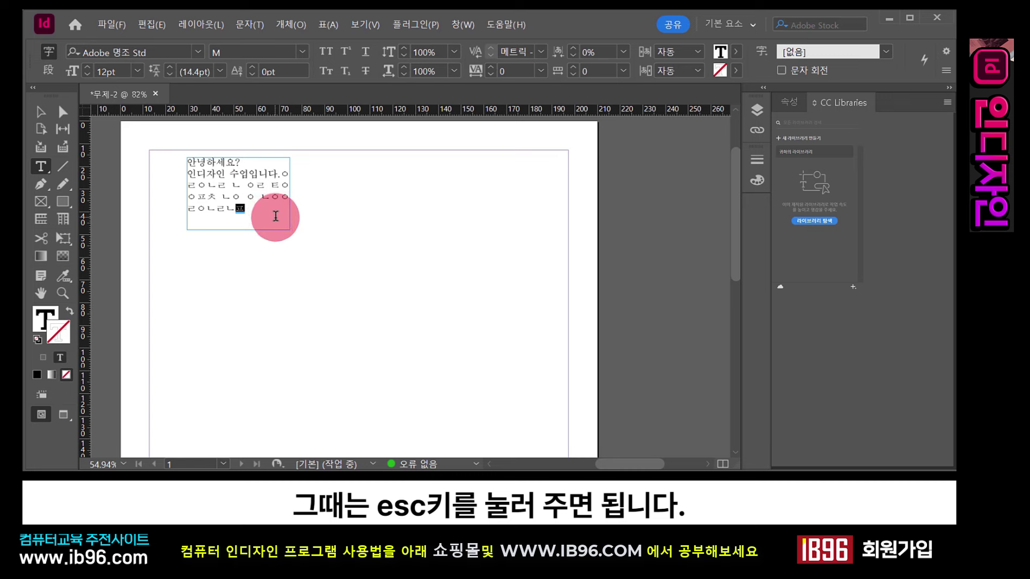
pyautogui.press('Escape')
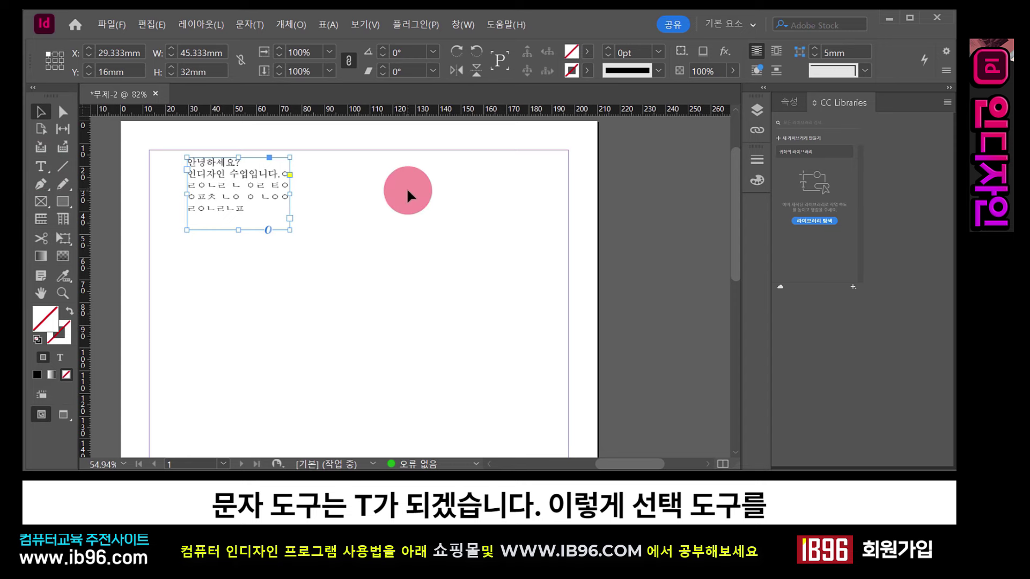
# Move the text frame to about X 38.7 mm, Y 26.5 mm, select all its text with the Type tool, and leave text editing.
pyautogui.moveTo(253, 193)
pyautogui.mouseDown()
pyautogui.moveTo(330, 186)
pyautogui.moveTo(244, 208)
pyautogui.mouseUp()
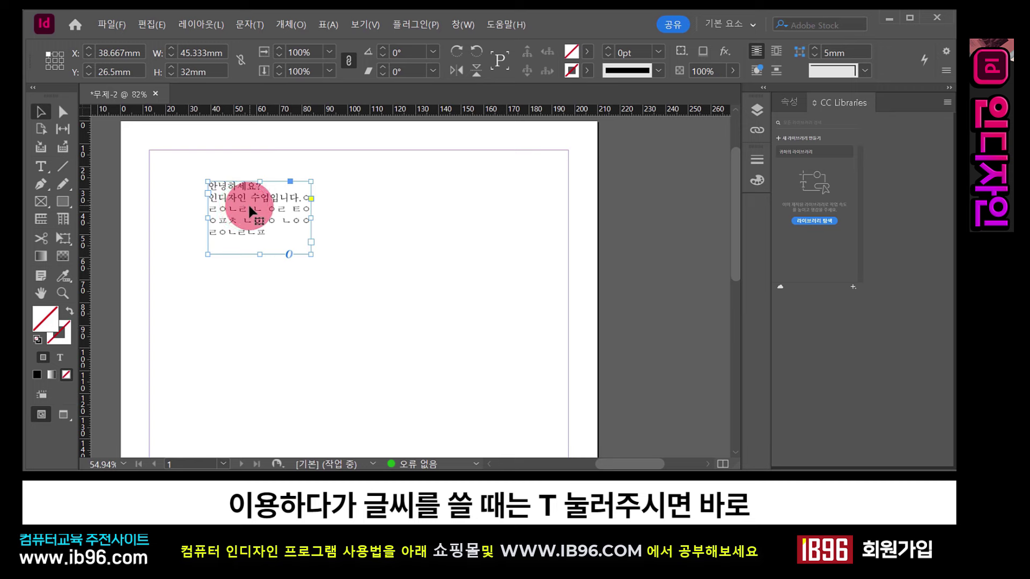
pyautogui.press('t')
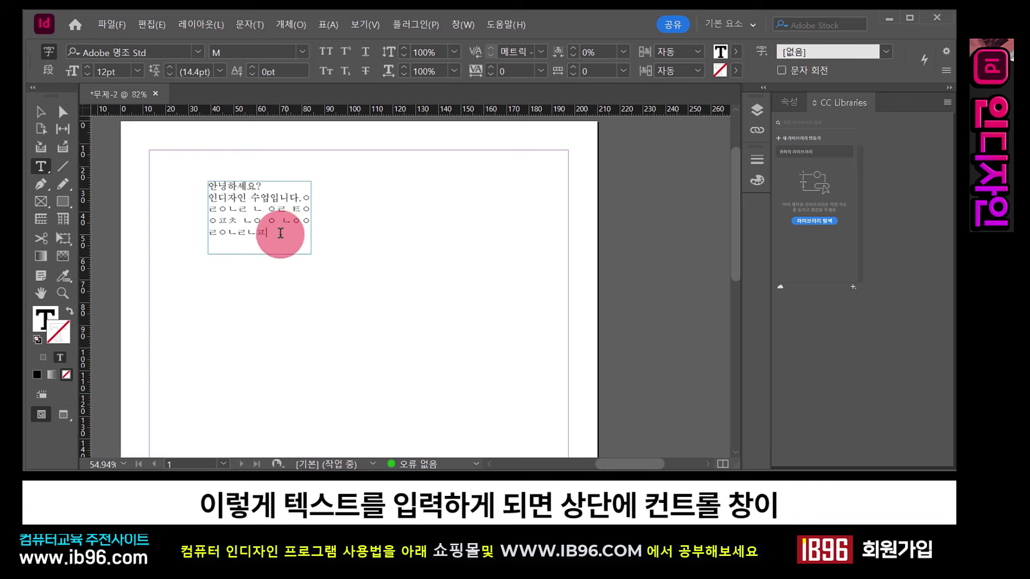
pyautogui.moveTo(280, 233); pyautogui.dragTo(202, 179)
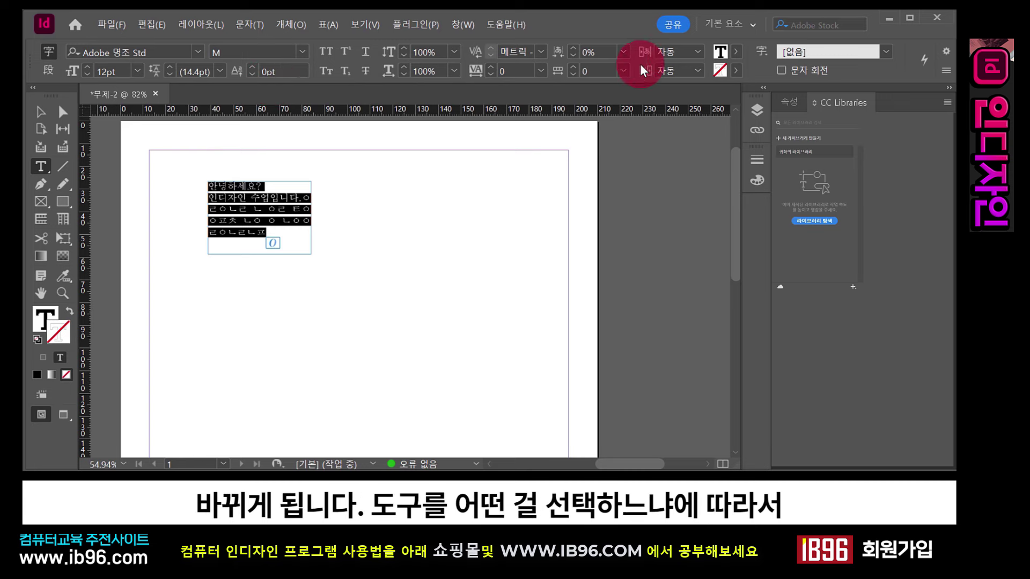
pyautogui.press('Escape')
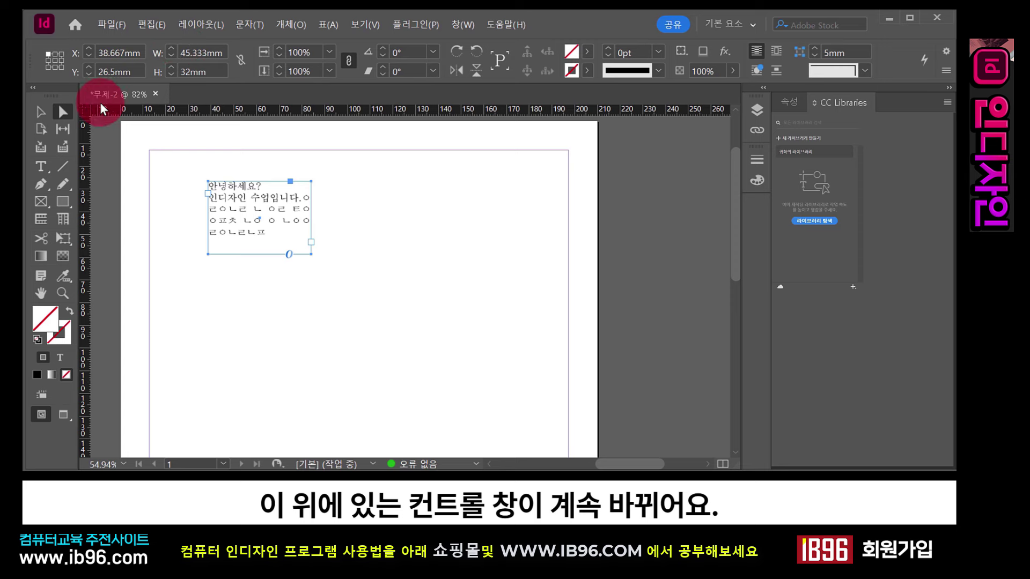
# Compare the control options for the selected frame under the Selection tool with those for its fully selected text under the Type tool.
pyautogui.click(41, 110)
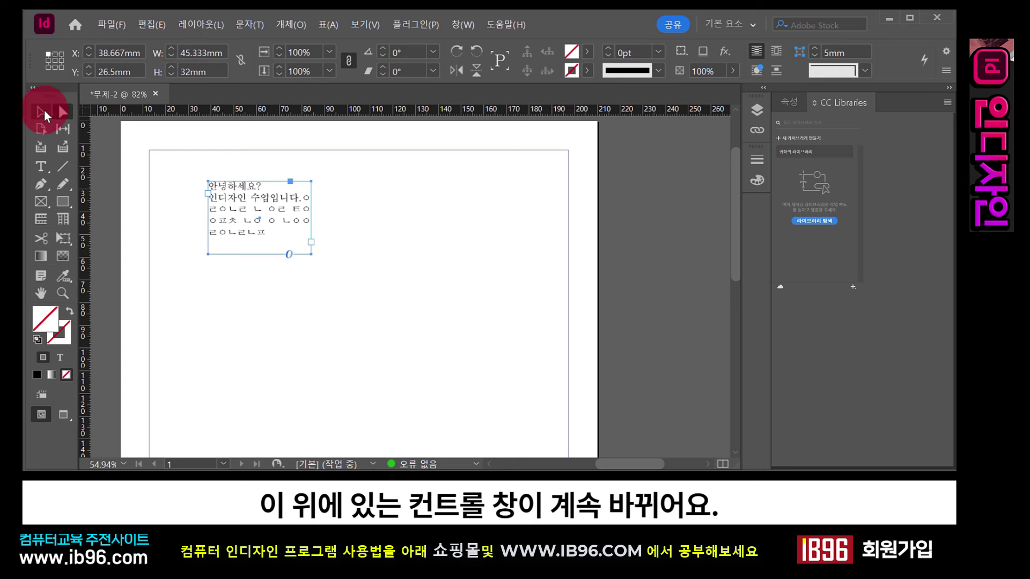
pyautogui.click(38, 164)
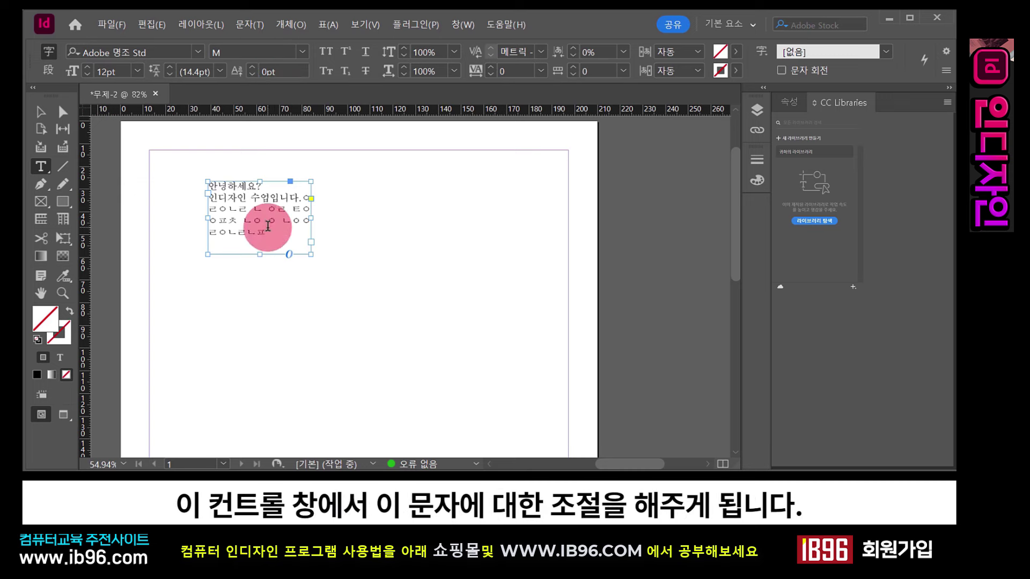
pyautogui.moveTo(268, 226); pyautogui.dragTo(332, 247)
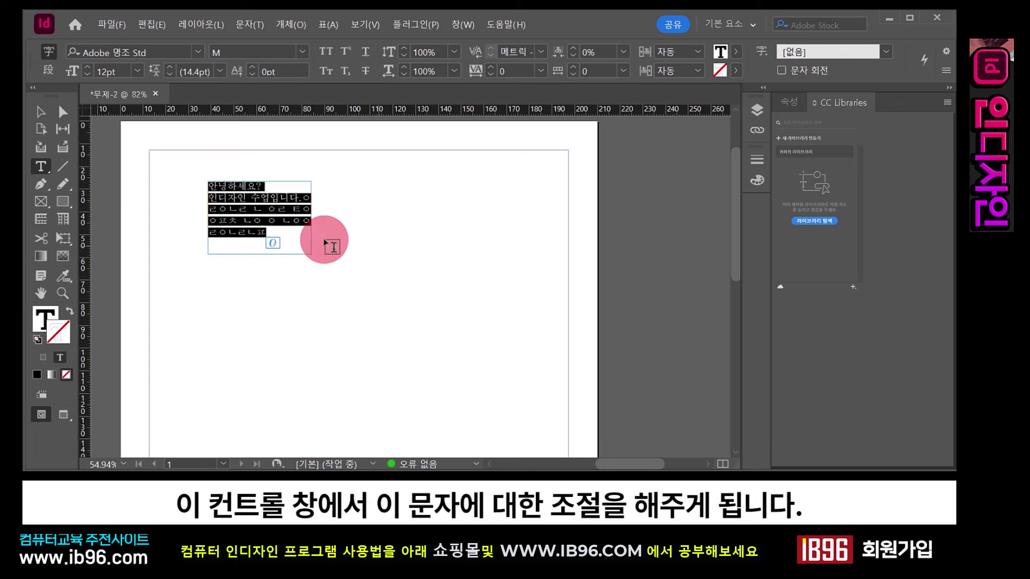
pyautogui.click(290, 224)
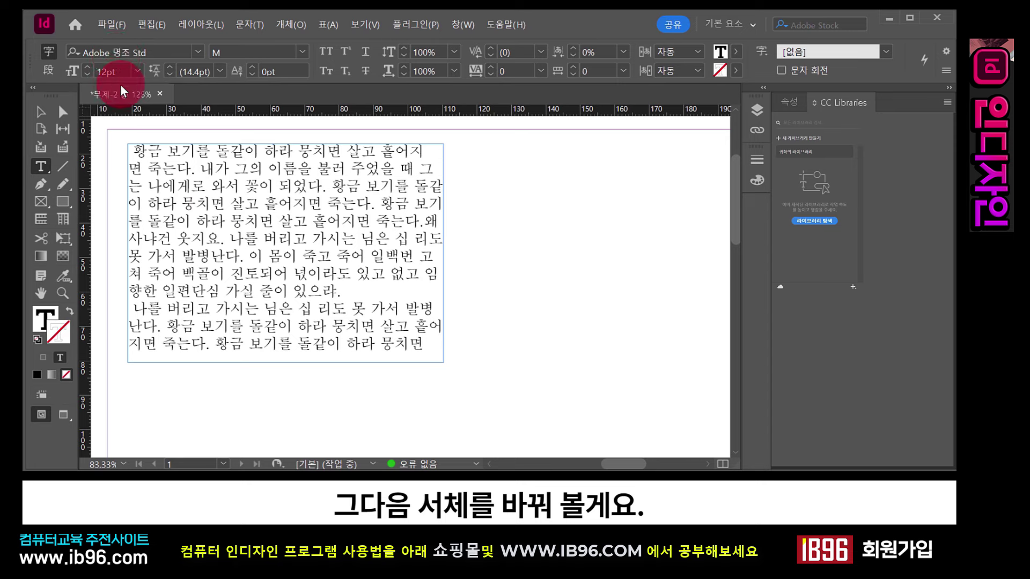
# Change the font of the paragraph's first sentence, "황금 보기를 돌같이 하라 뭉치면 살고 흩어지면 죽는다.", to HY그래픽M.
pyautogui.moveTo(134, 152); pyautogui.dragTo(202, 169)
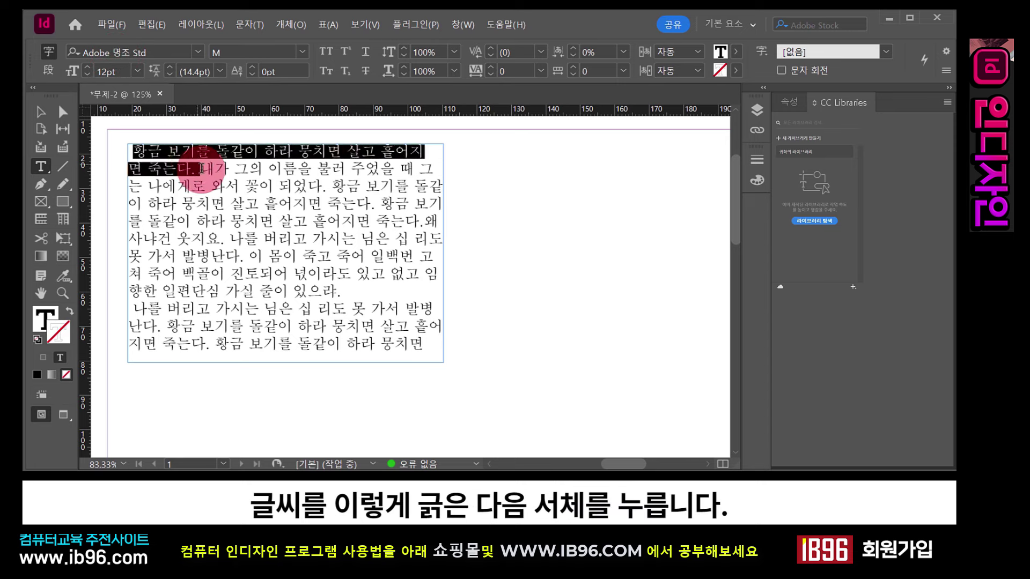
pyautogui.click(198, 47)
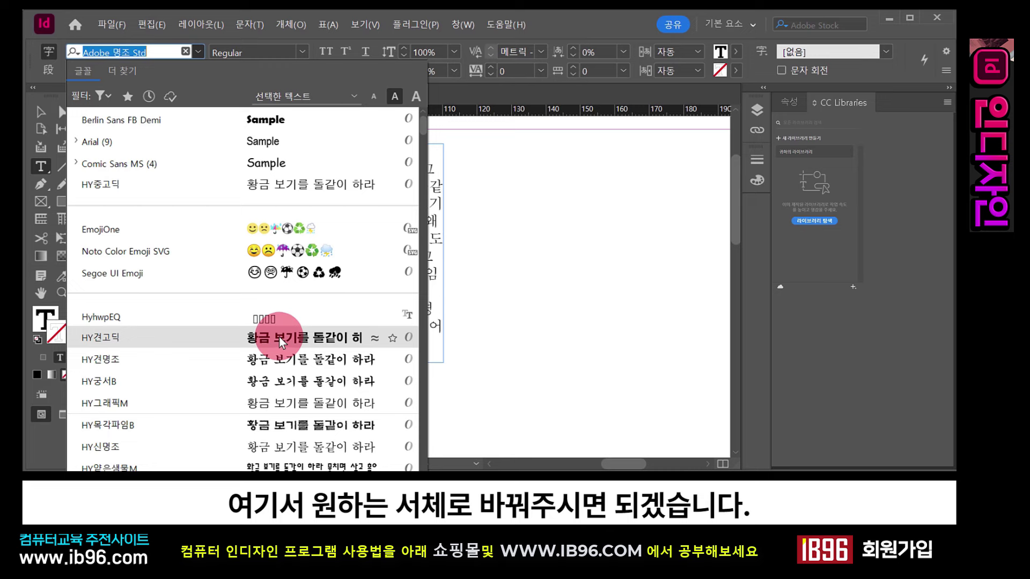
pyautogui.scroll(-1, 279, 337)
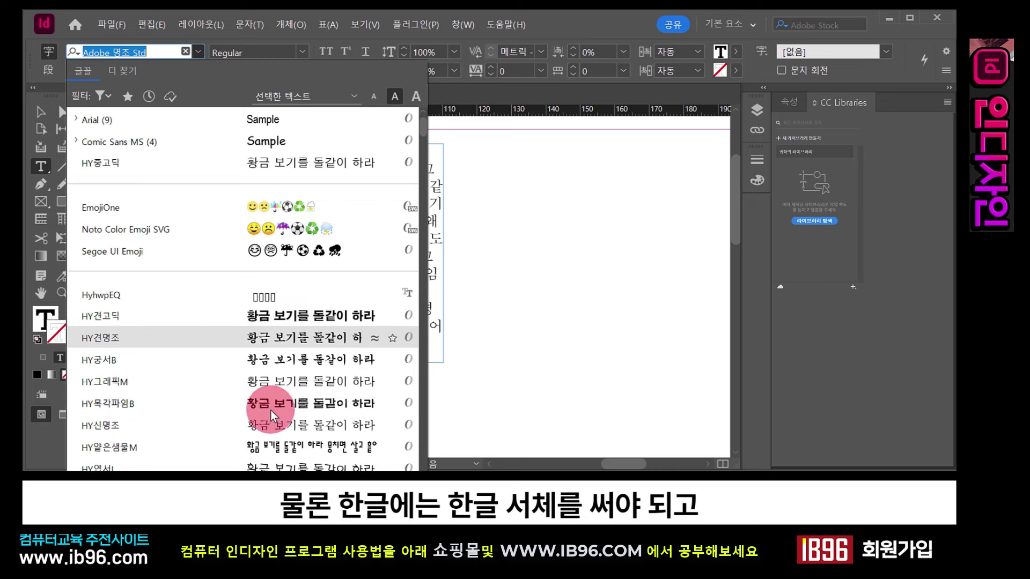
pyautogui.click(256, 343)
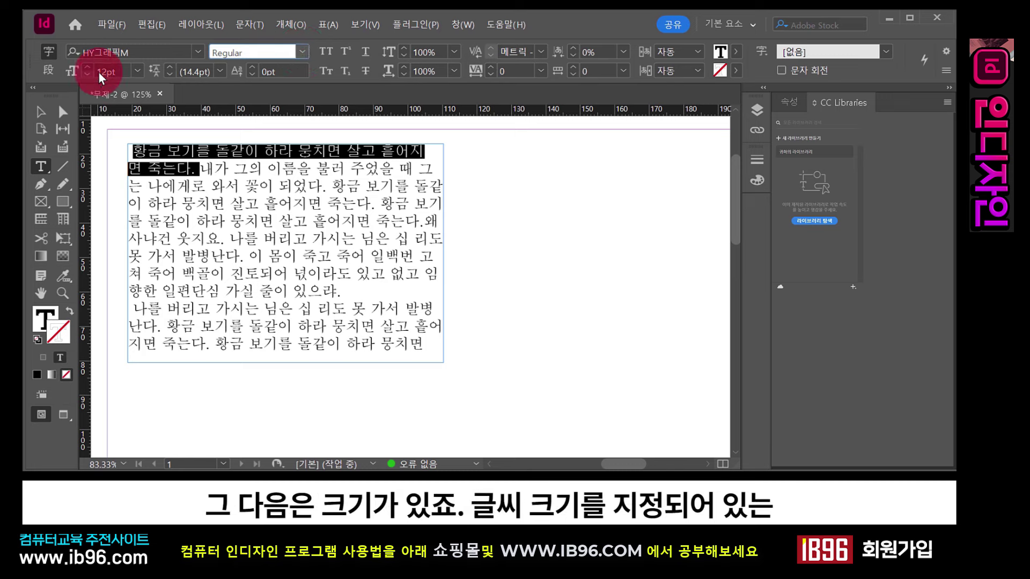
# Try font sizes of 24 pt and 22.5 pt on the first sentence, and undo both size changes.
pyautogui.click(137, 70)
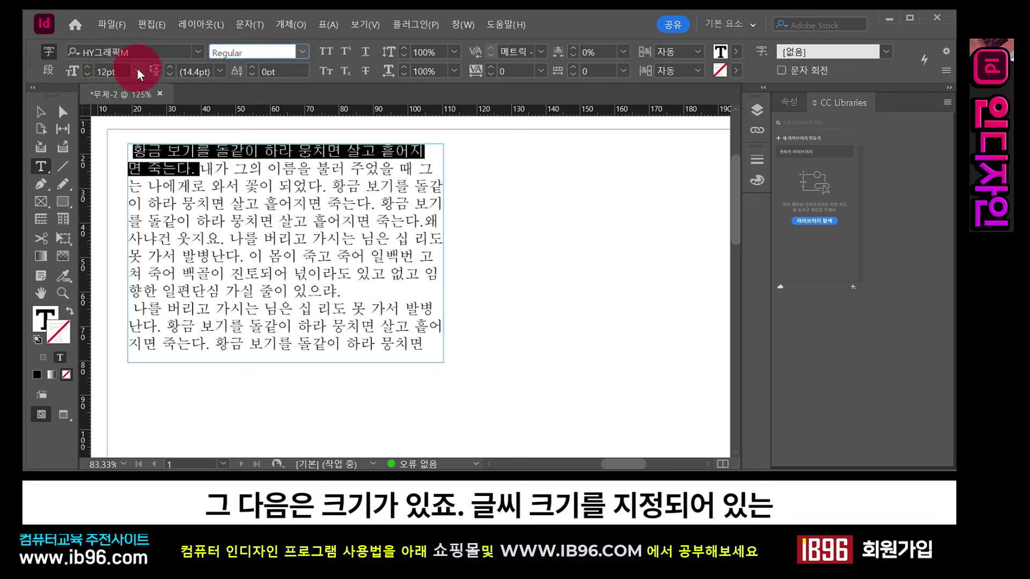
pyautogui.click(128, 222)
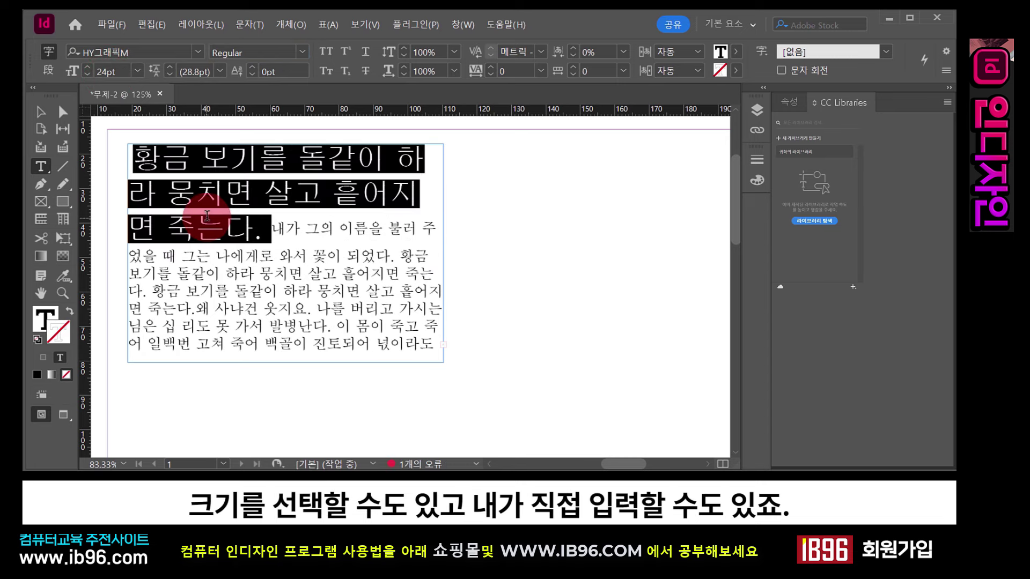
pyautogui.moveTo(120, 70); pyautogui.dragTo(90, 70)
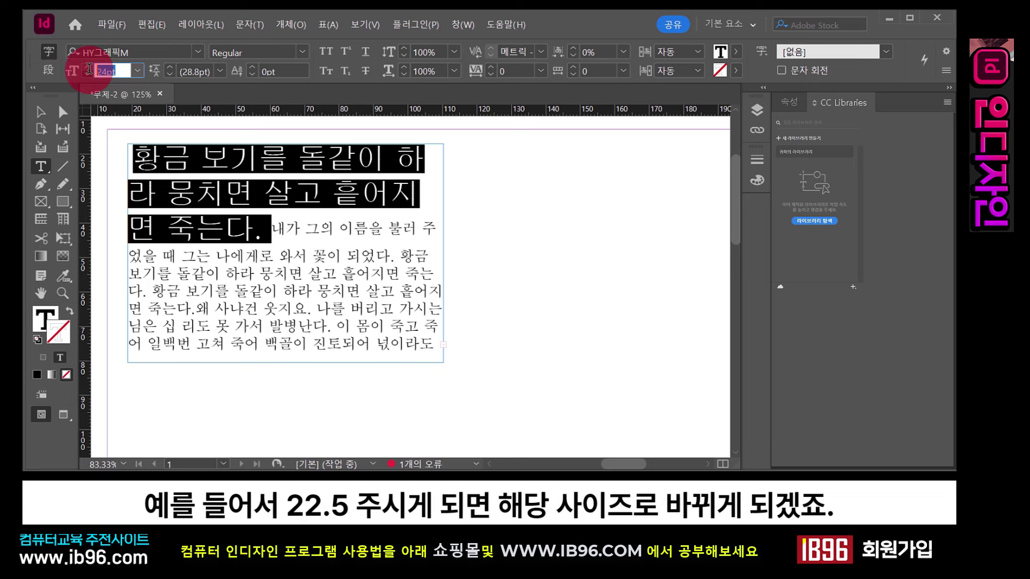
pyautogui.write('22.5')
pyautogui.press('Return')
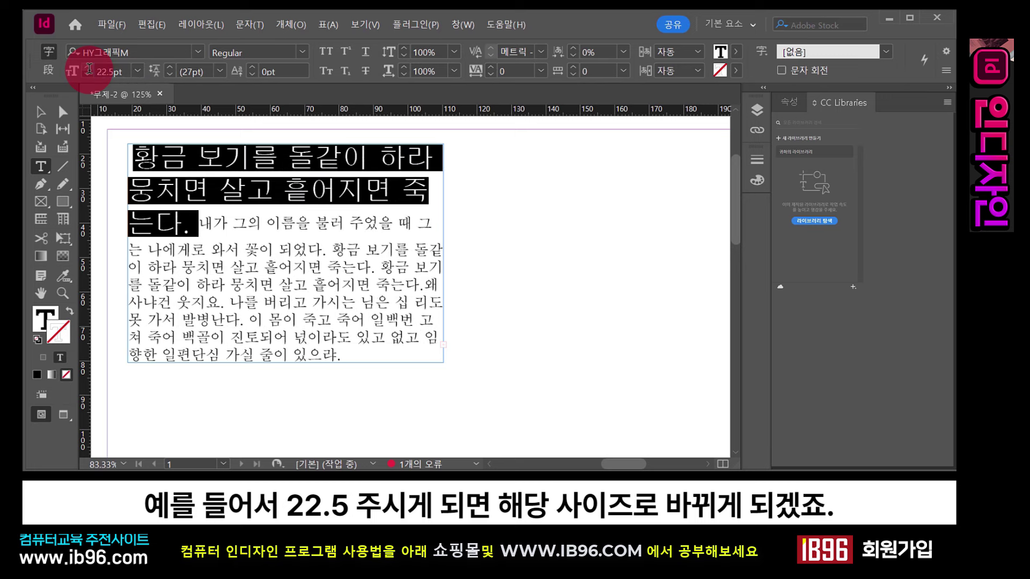
pyautogui.hotkey('ctrl', 'z')
pyautogui.hotkey('ctrl', 'z')
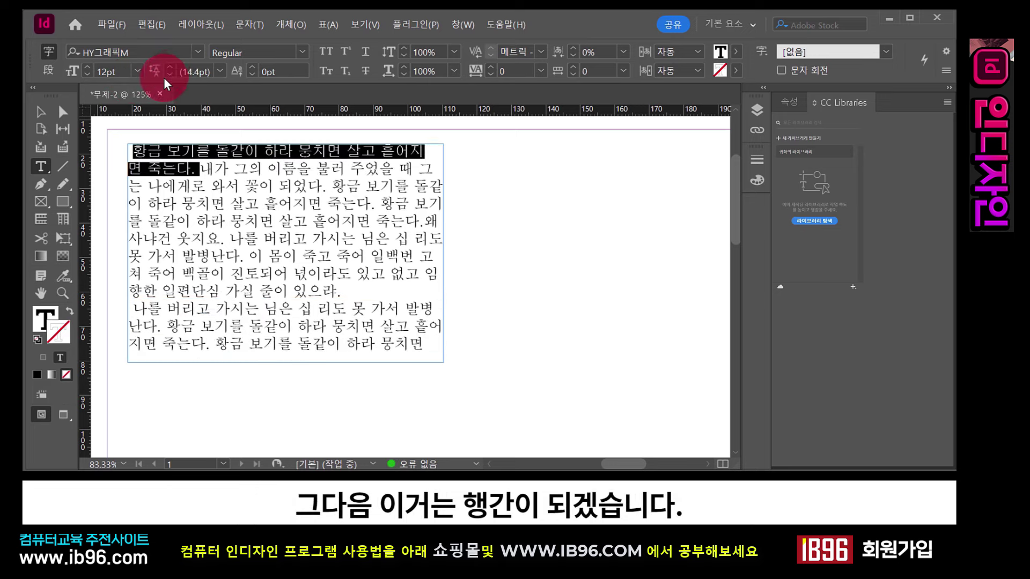
# Select the text from the first line through "뭉치면" in the fifth line and increase its leading to 22 pt.
pyautogui.click(223, 184)
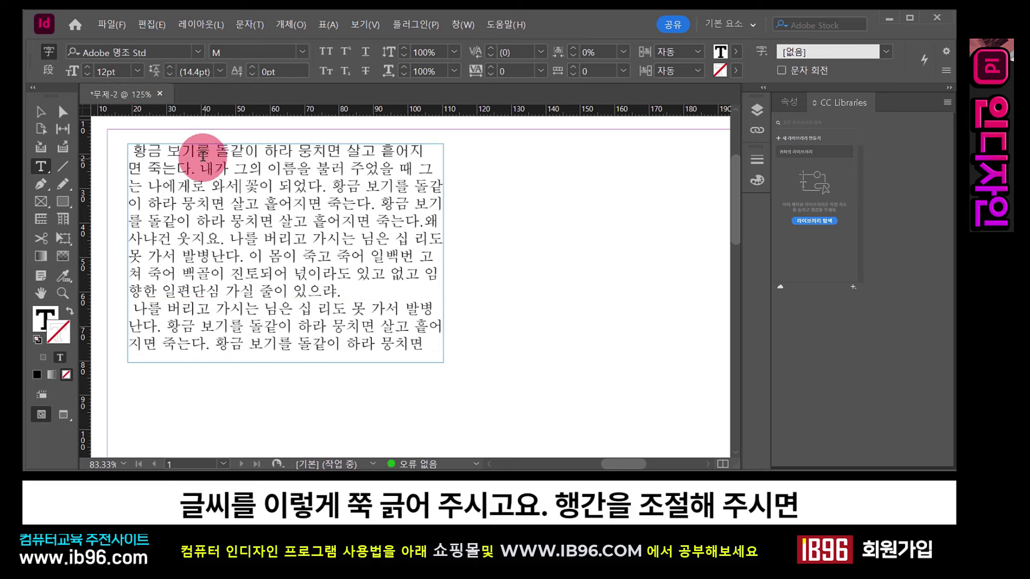
pyautogui.moveTo(162, 147); pyautogui.dragTo(278, 220)
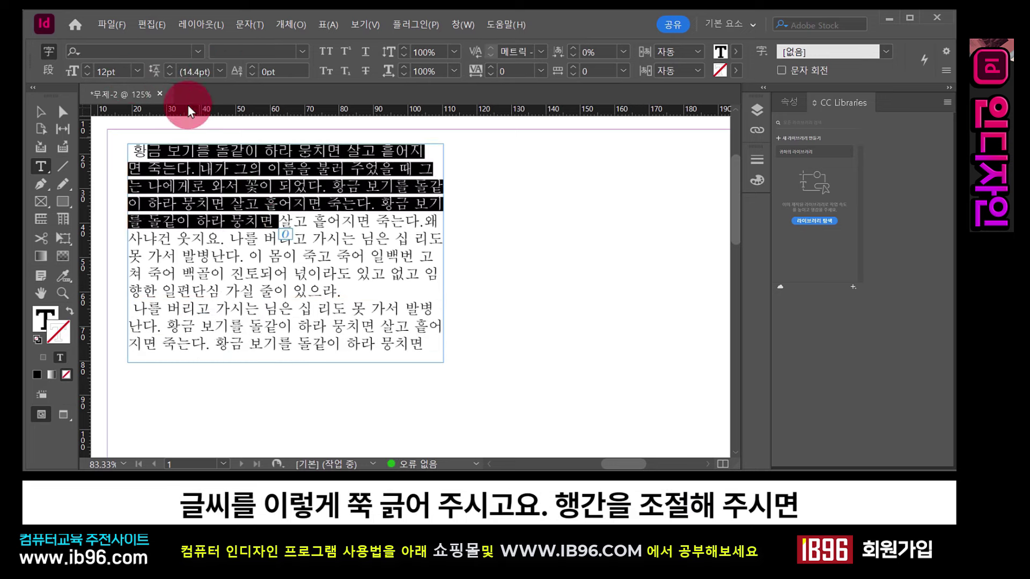
pyautogui.click(169, 66)
pyautogui.click(170, 66)
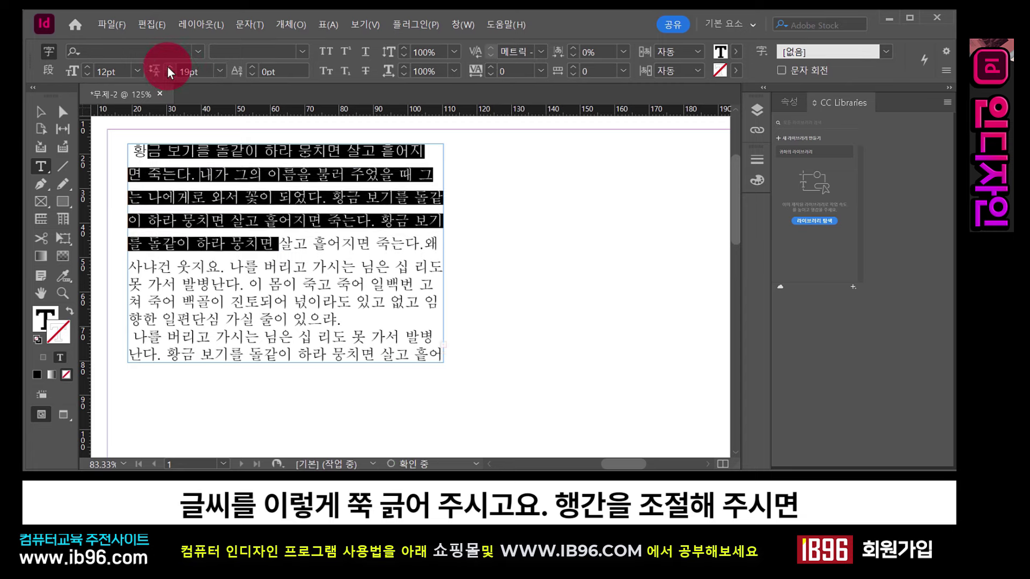
pyautogui.click(169, 66)
pyautogui.click(169, 67)
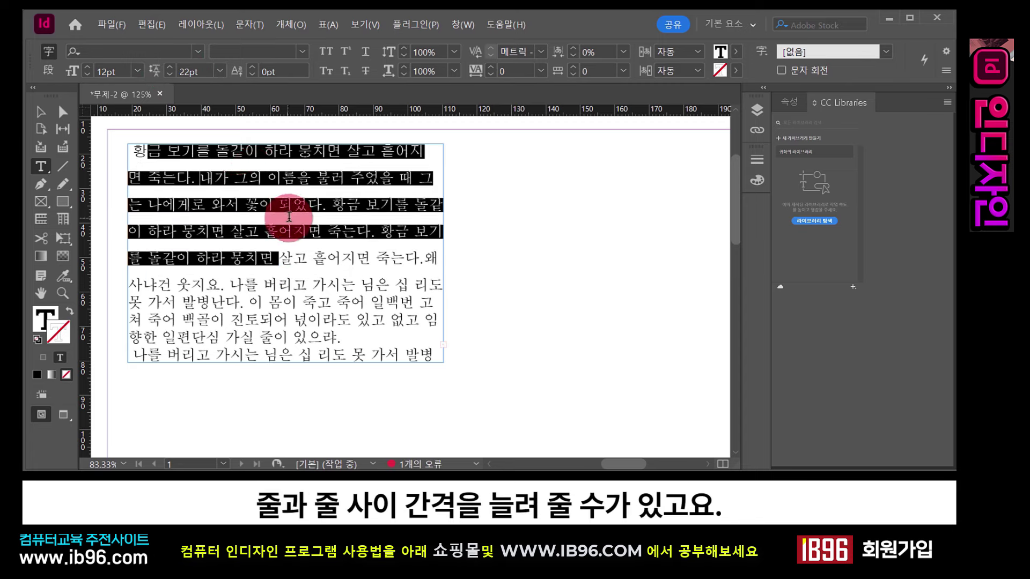
# Reduce the leading of the selected lines to 17 pt.
pyautogui.click(184, 72)
pyautogui.click(169, 73)
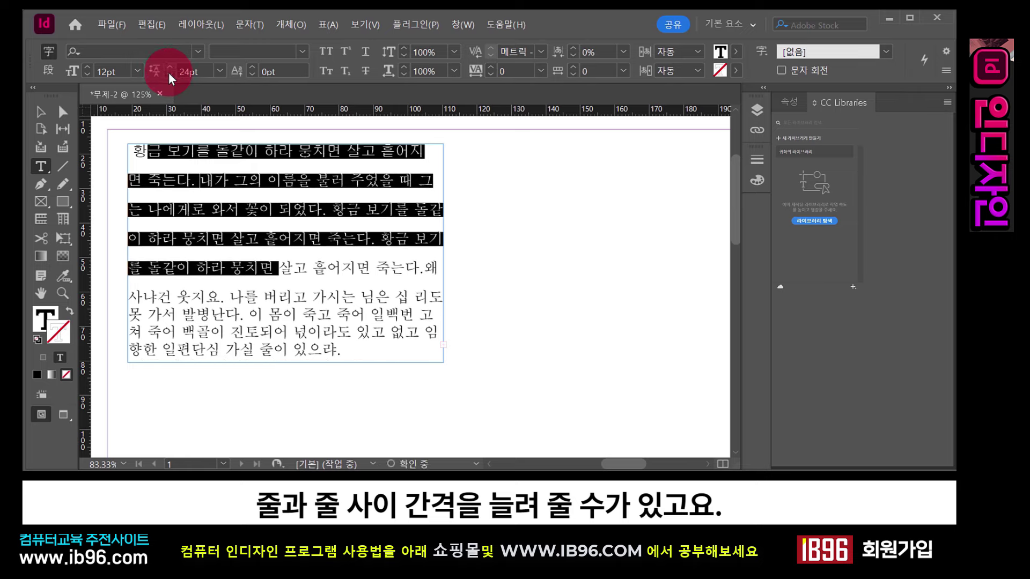
pyautogui.click(169, 73)
pyautogui.click(168, 73)
pyautogui.click(168, 73)
pyautogui.click(168, 73)
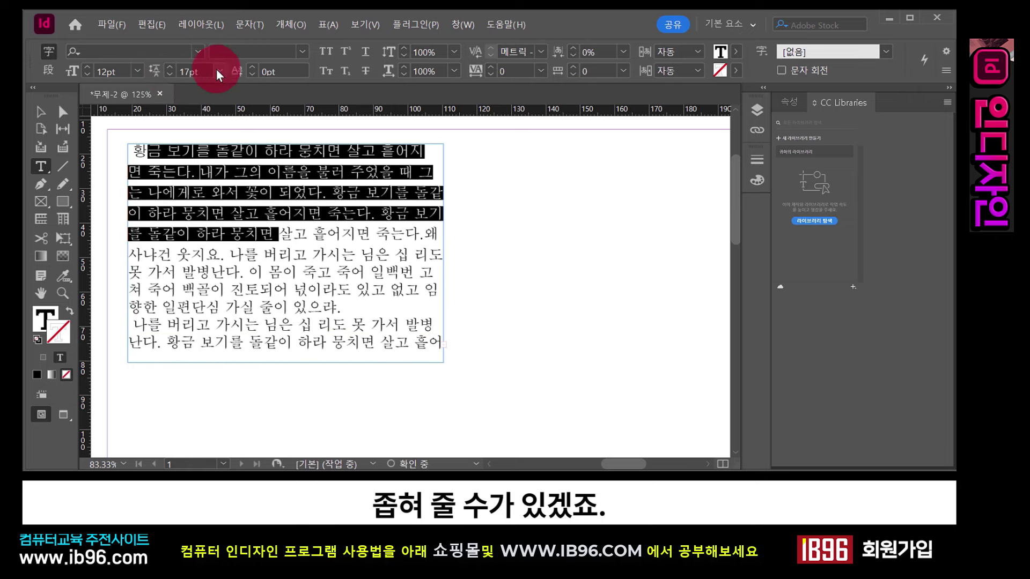
# Set the leading of the selected lines to automatic (자동) and clear the text selection.
pyautogui.click(218, 68)
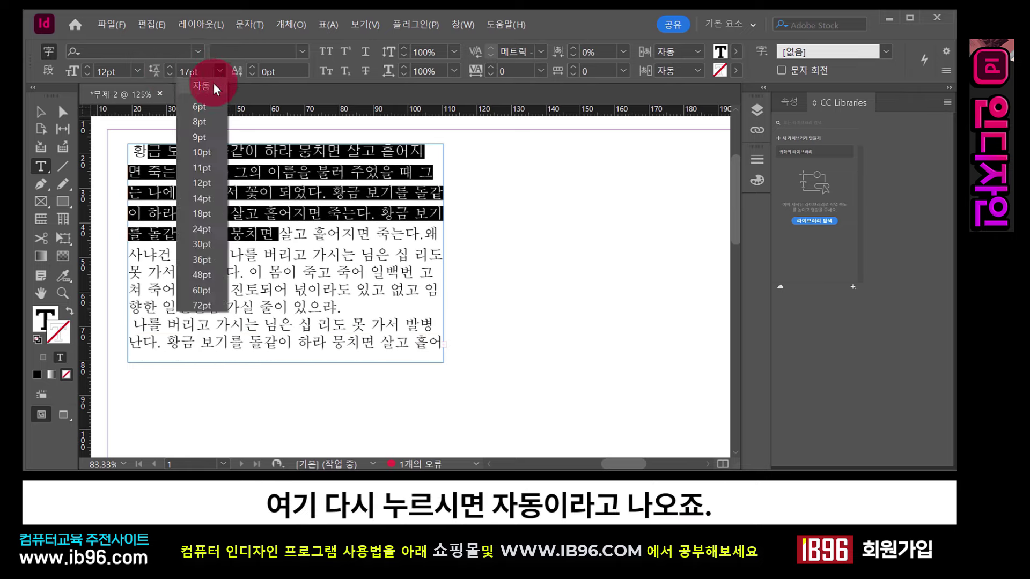
pyautogui.click(214, 85)
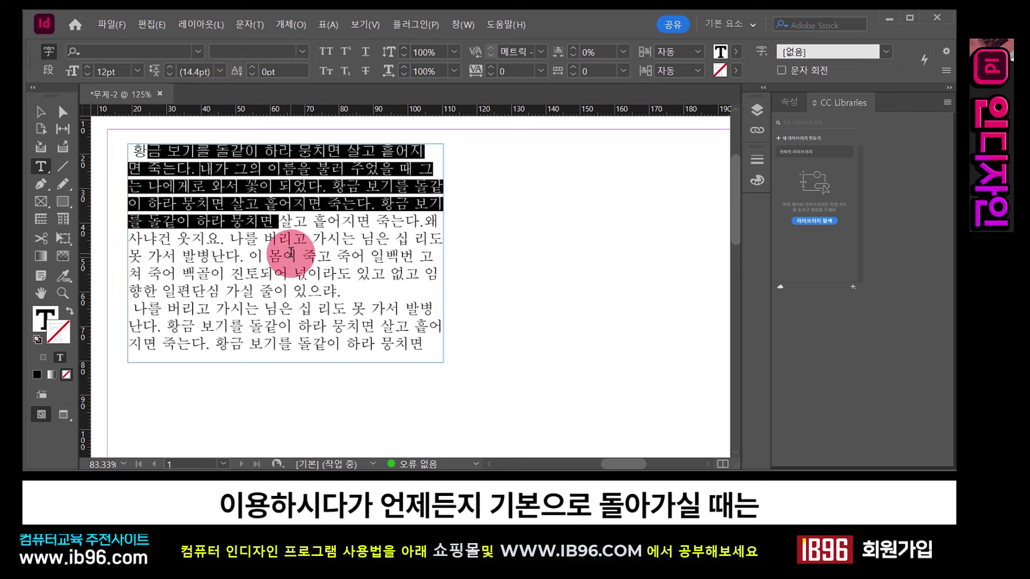
pyautogui.click(218, 69)
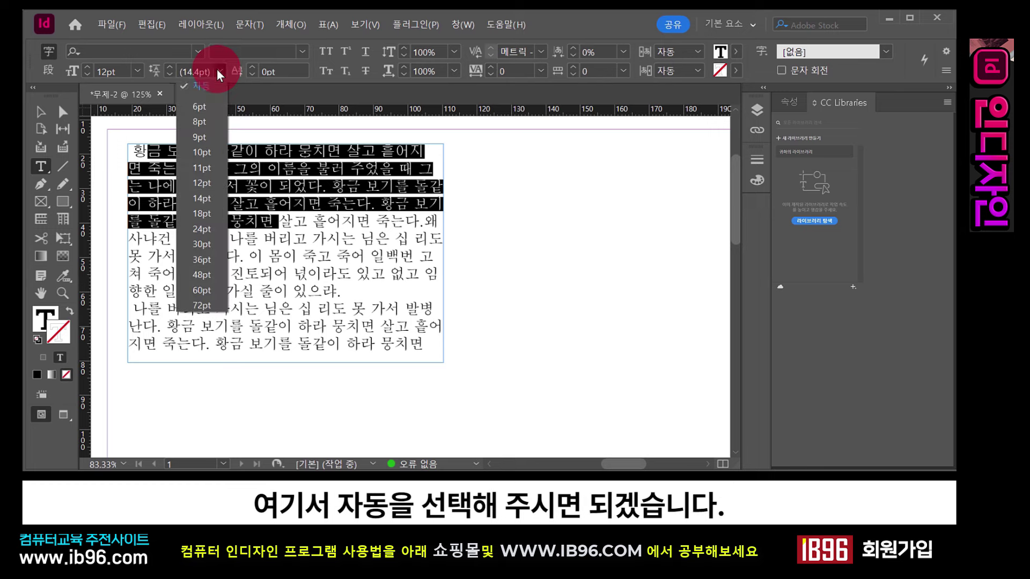
pyautogui.click(208, 86)
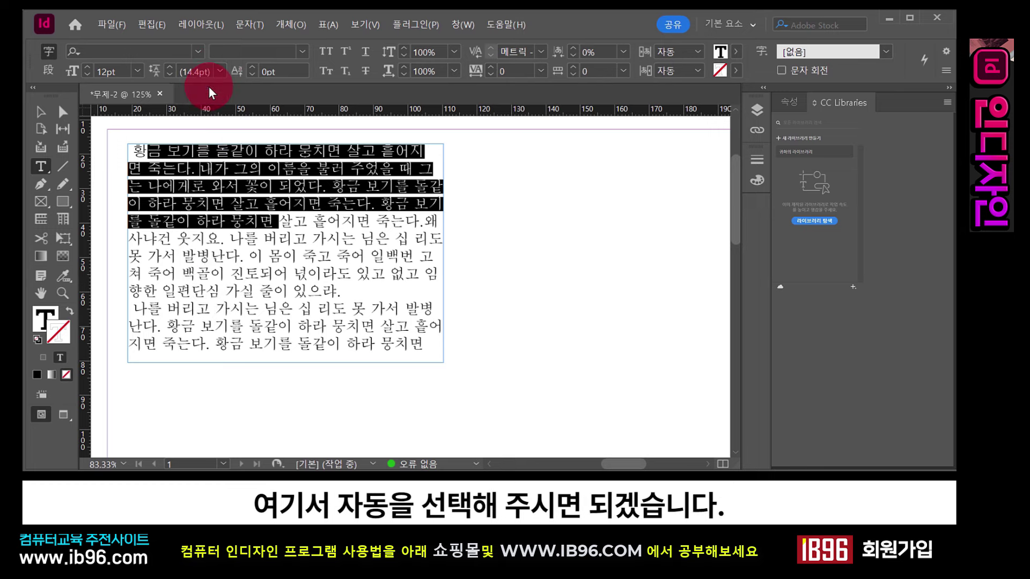
pyautogui.click(278, 204)
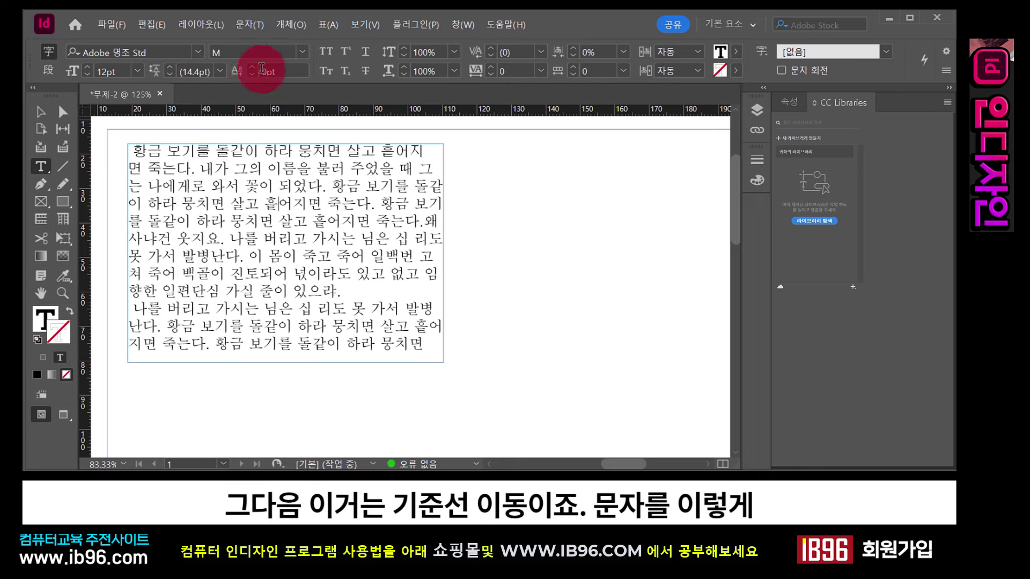
# Select the character "그" of "그의" in the second line and raise its baseline shift to 6 pt.
pyautogui.click(267, 168)
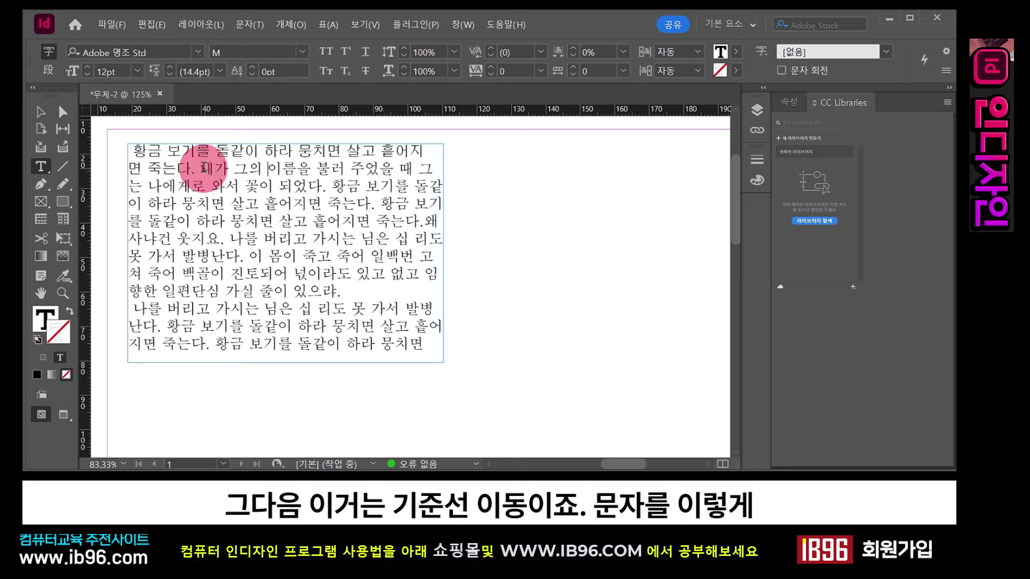
pyautogui.moveTo(202, 168); pyautogui.dragTo(394, 169)
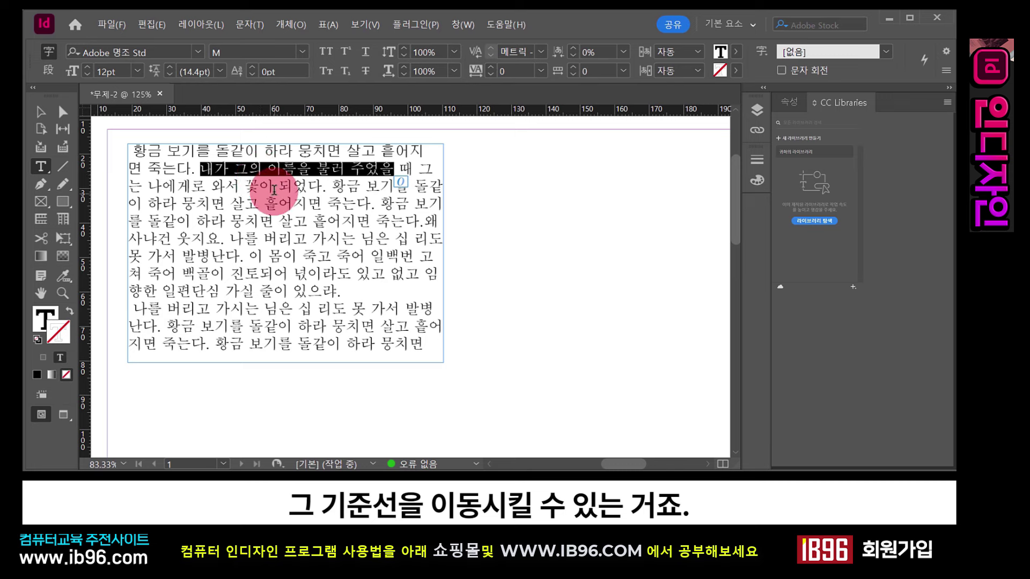
pyautogui.moveTo(248, 169); pyautogui.dragTo(234, 169)
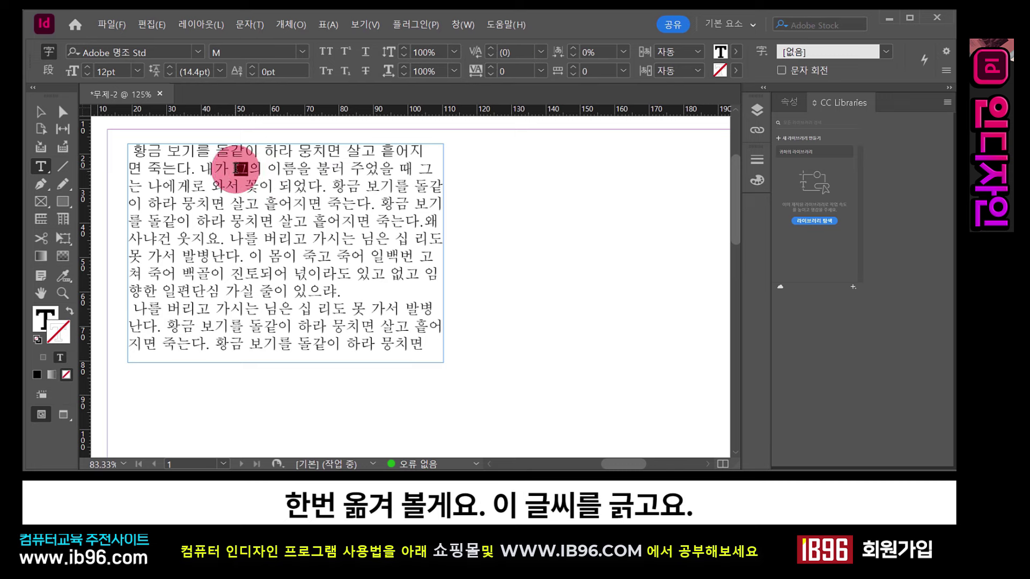
pyautogui.click(252, 67)
pyautogui.click(252, 67)
pyautogui.click(252, 67)
pyautogui.click(252, 67)
pyautogui.click(252, 67)
pyautogui.click(252, 67)
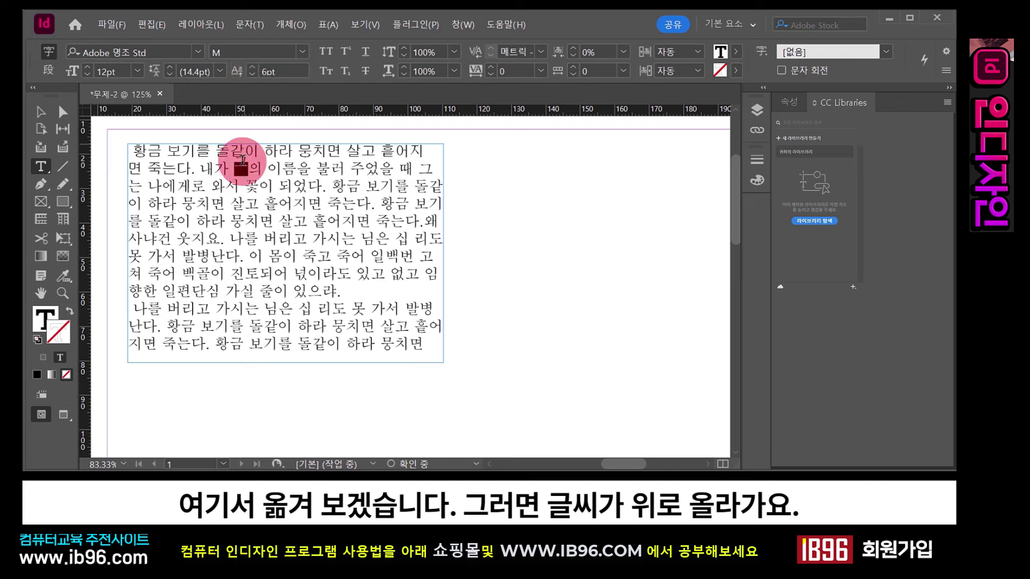
# Select the character "이" of "이름을" in the second line and lower its baseline shift to -4 pt.
pyautogui.moveTo(282, 169); pyautogui.dragTo(268, 168)
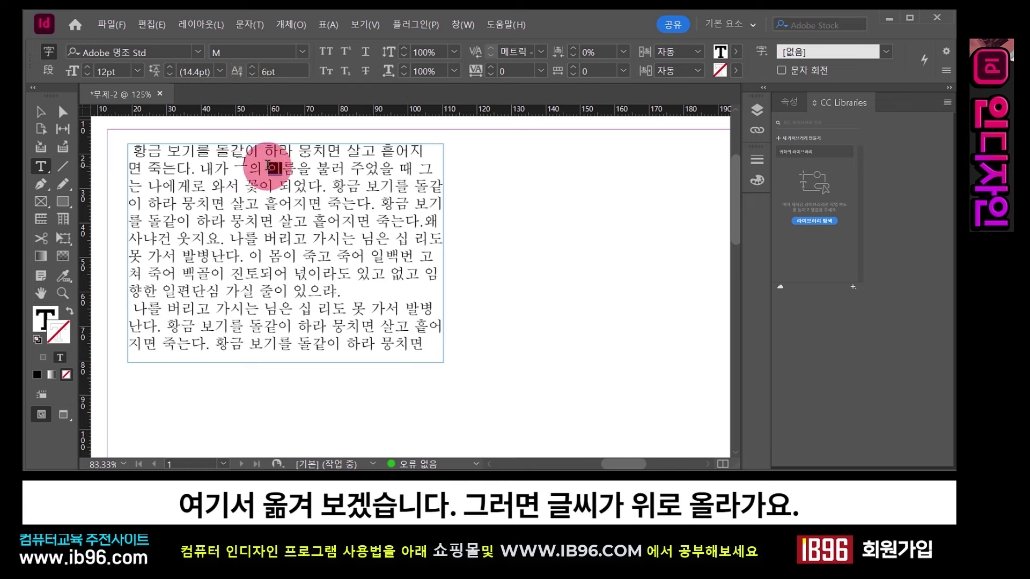
pyautogui.click(252, 75)
pyautogui.click(252, 76)
pyautogui.click(252, 76)
pyautogui.click(252, 76)
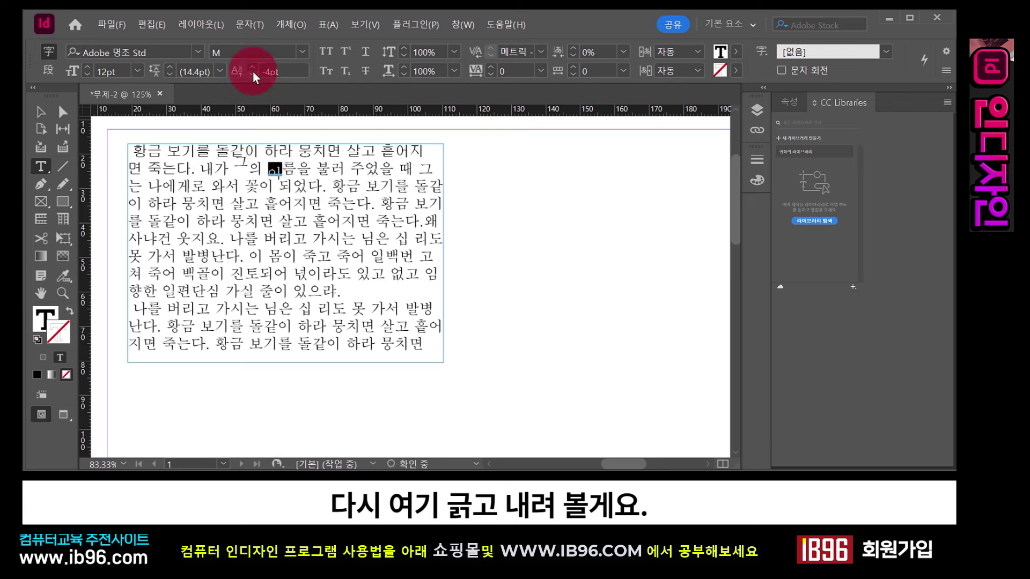
# Select the character "을" of "이름을" in the second line and raise its baseline shift to 4 pt.
pyautogui.moveTo(311, 169); pyautogui.dragTo(297, 168)
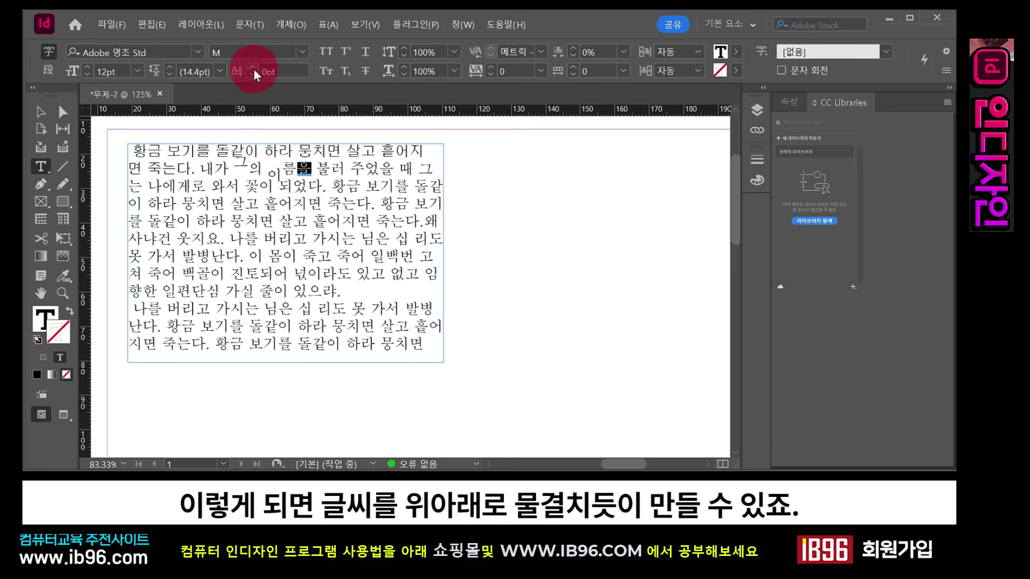
pyautogui.click(253, 66)
pyautogui.click(253, 66)
pyautogui.click(252, 67)
pyautogui.click(252, 66)
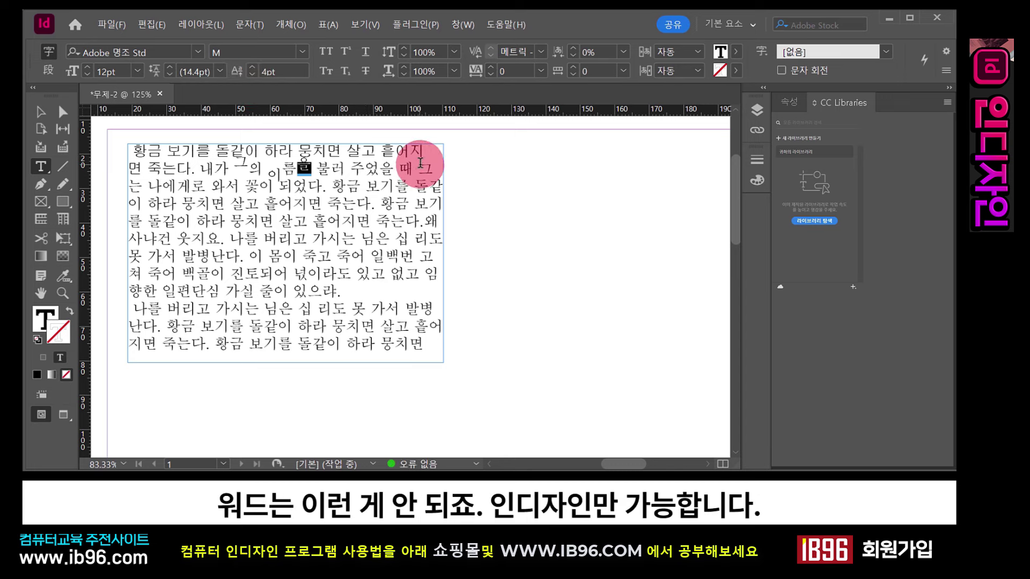
# Reset the baseline shift of the shifted characters in "가 그의 이름을 불" in the second line to 0 pt.
pyautogui.moveTo(332, 168); pyautogui.dragTo(214, 167)
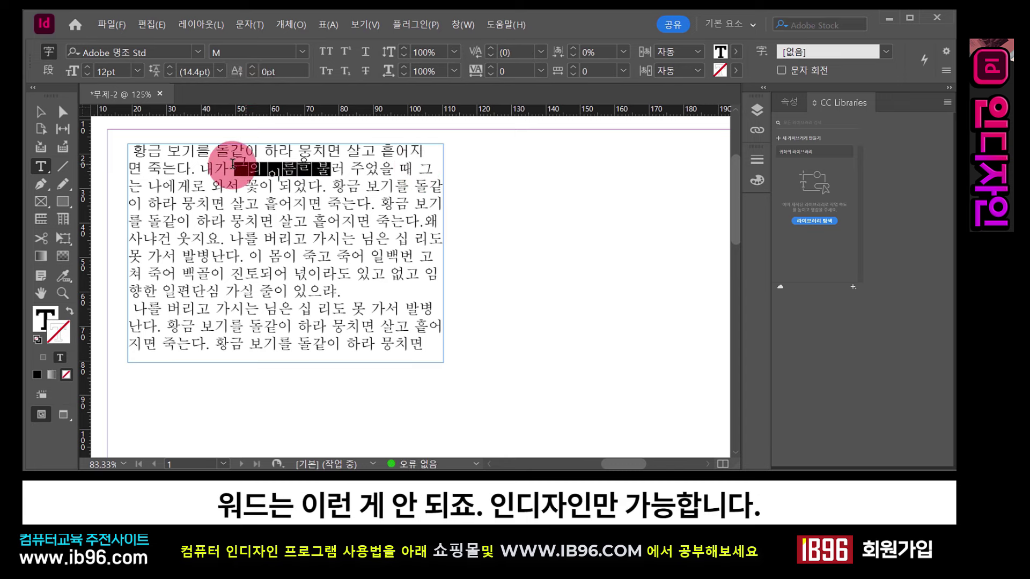
pyautogui.click(270, 69)
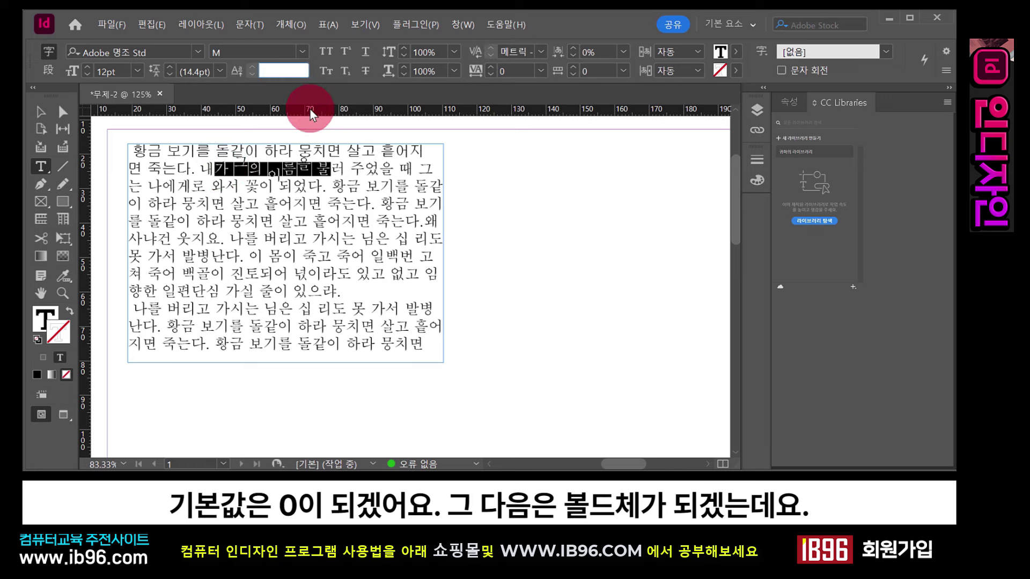
pyautogui.write('0')
pyautogui.click(310, 108)
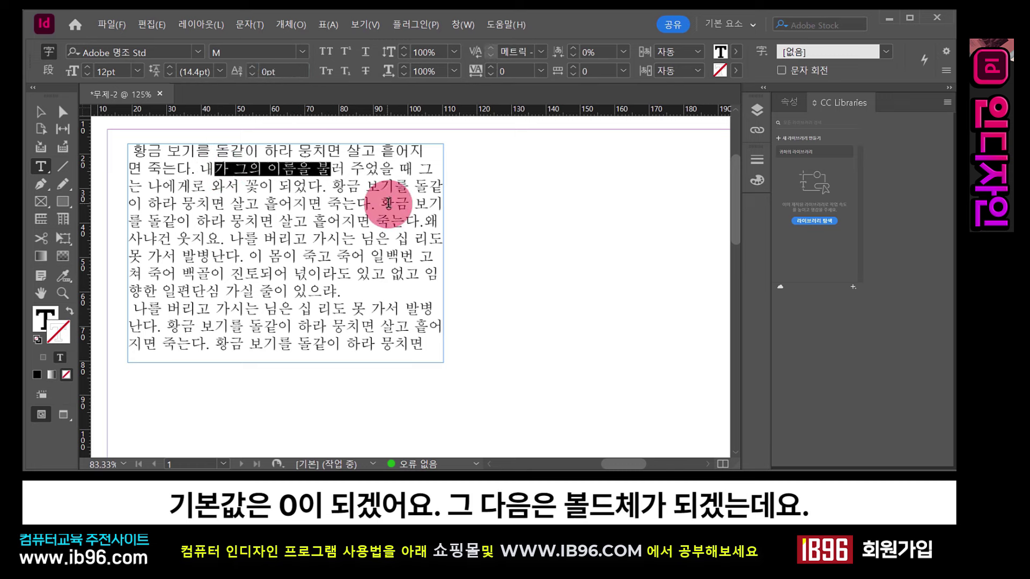
pyautogui.moveTo(283, 167); pyautogui.dragTo(360, 186)
pyautogui.click(324, 53)
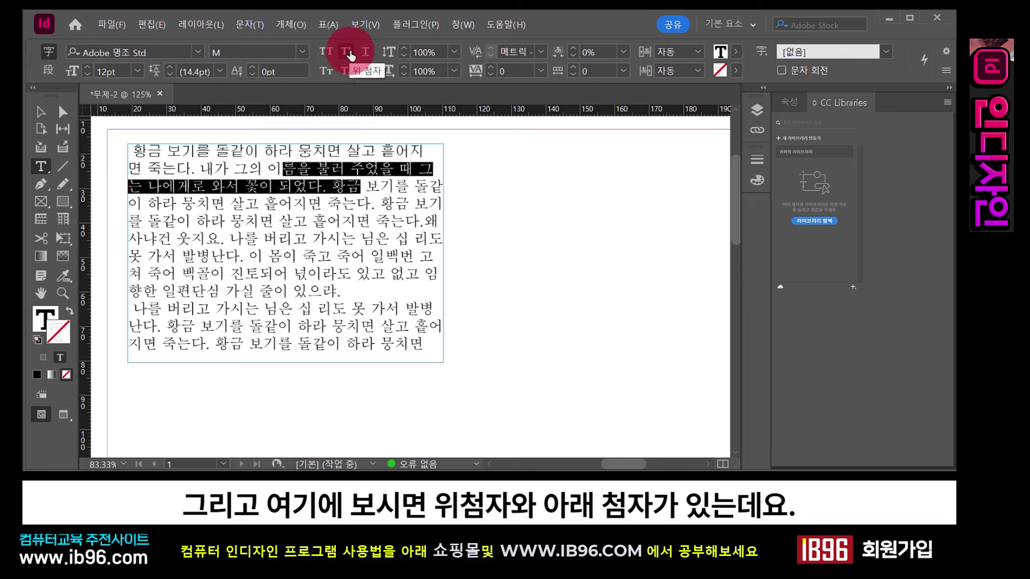
# Insert two paragraph breaks before the opening "황금" and enter "25" on the new line just above the body text.
pyautogui.click(136, 150)
pyautogui.press('Return')
pyautogui.press('Return')
pyautogui.press('Up')
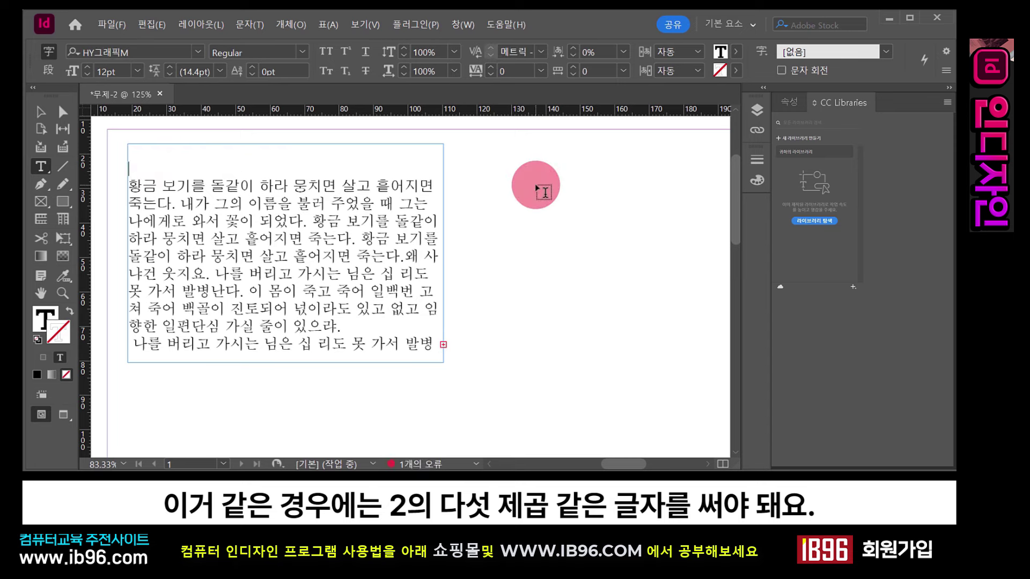
pyautogui.write('25')
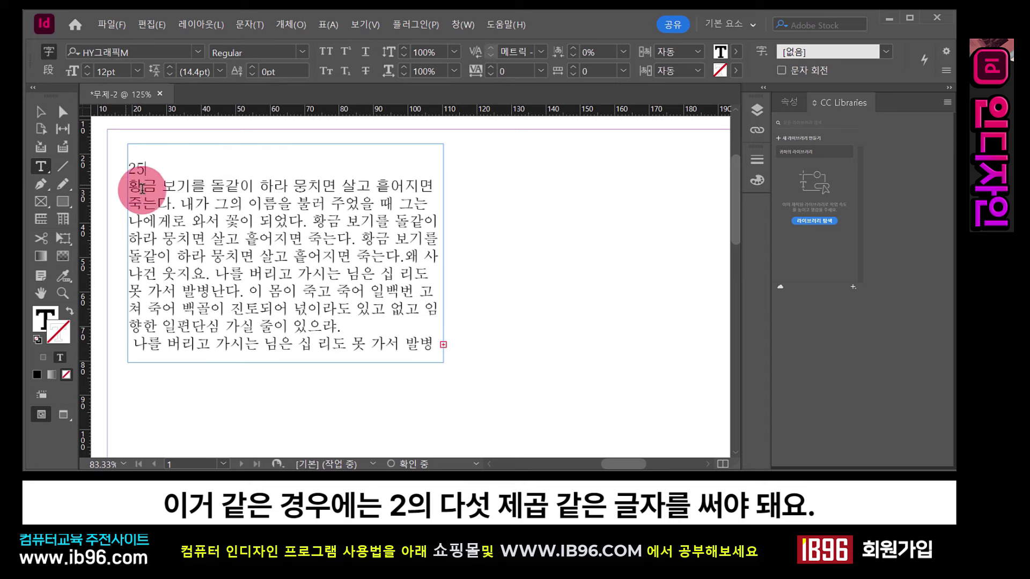
# Make the 5 of "25" superscript (위 첨자), and switch it to subscript.
pyautogui.moveTo(145, 168); pyautogui.dragTo(138, 168)
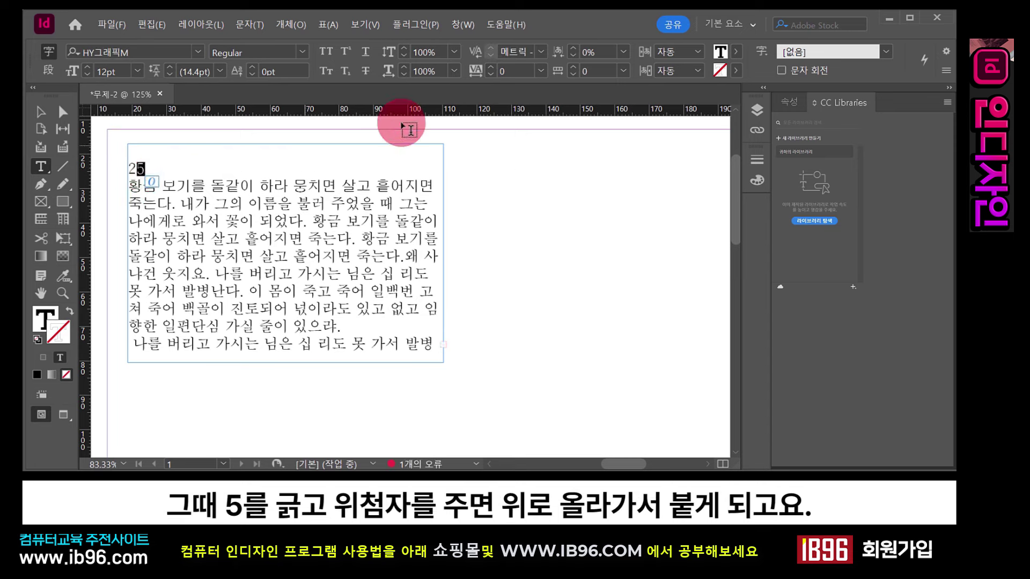
pyautogui.click(346, 52)
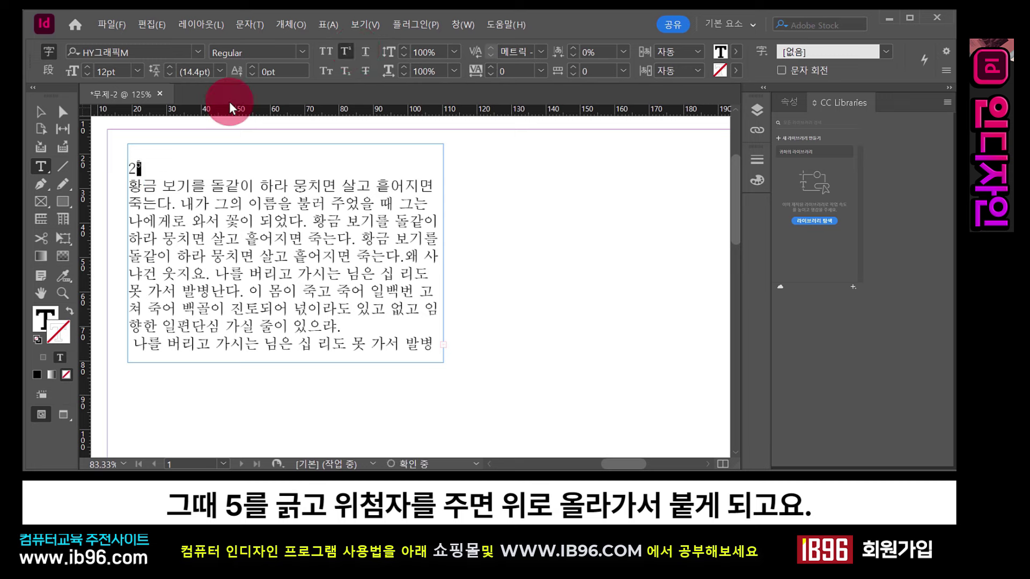
pyautogui.click(140, 166)
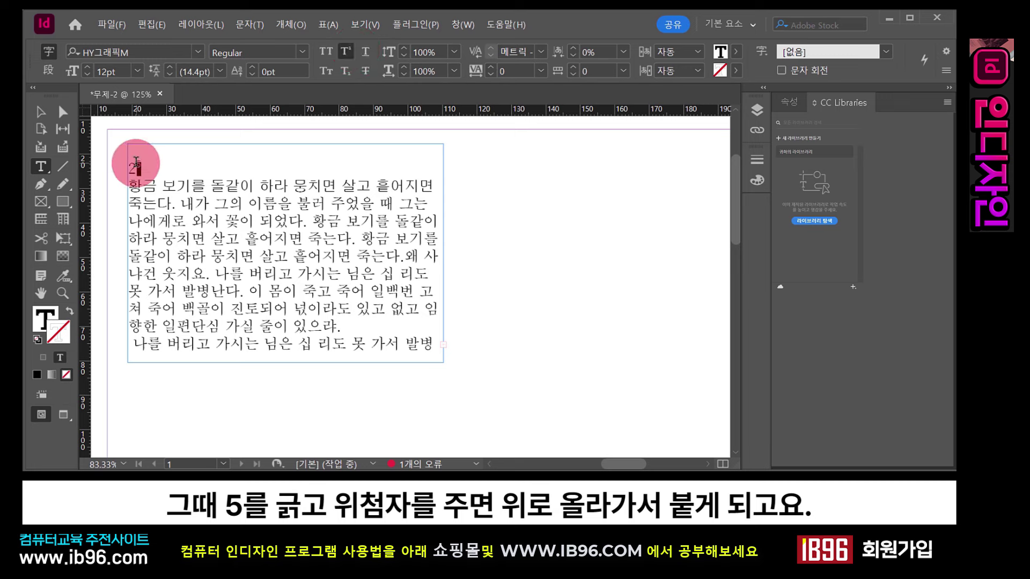
pyautogui.moveTo(142, 166); pyautogui.dragTo(134, 168)
pyautogui.click(344, 71)
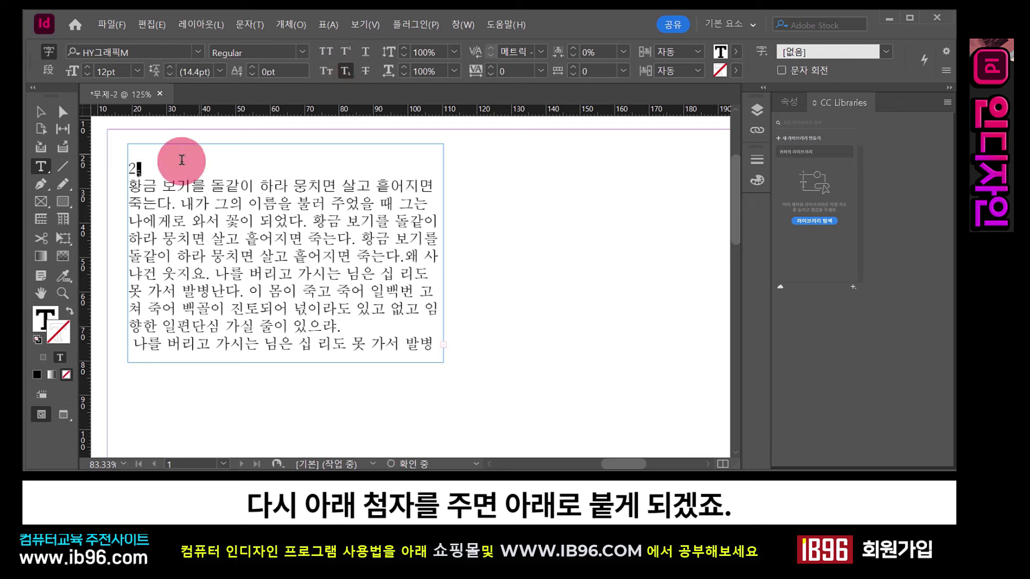
# Make the 5 of "25" superscript again and return it to normal text.
pyautogui.click(142, 169)
pyautogui.moveTo(143, 170); pyautogui.dragTo(134, 170)
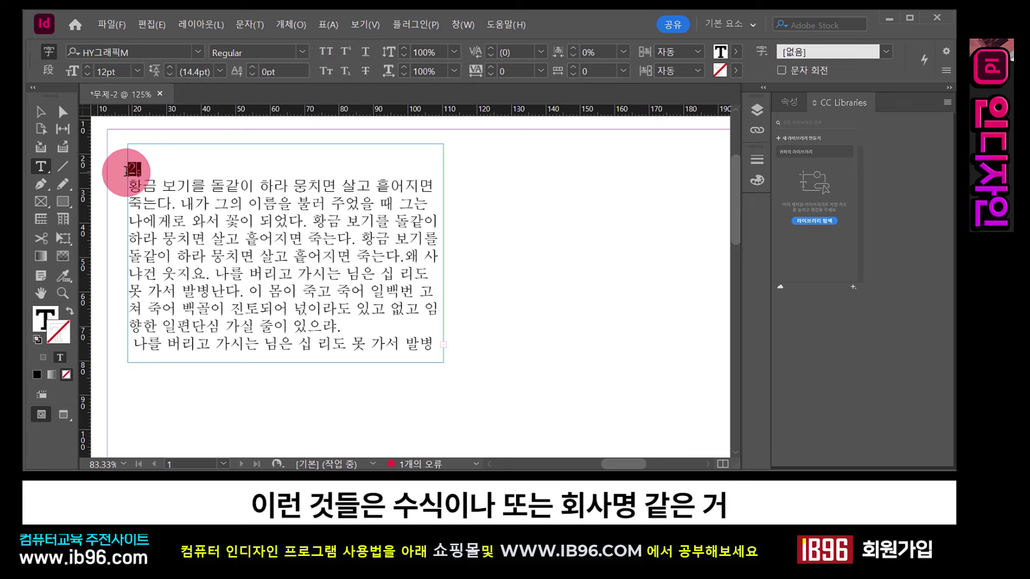
pyautogui.click(345, 52)
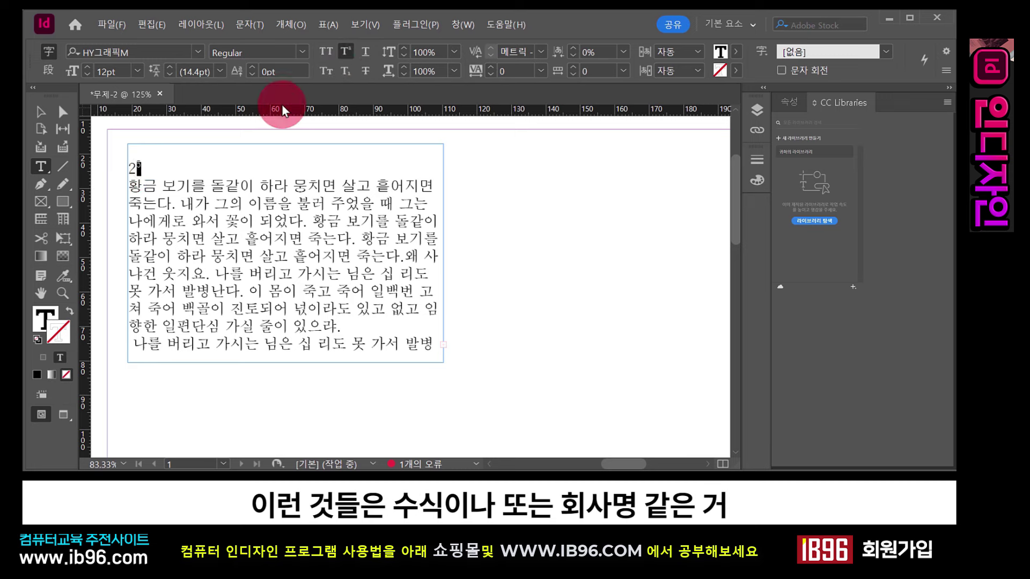
pyautogui.click(202, 150)
pyautogui.moveTo(199, 152); pyautogui.dragTo(156, 159)
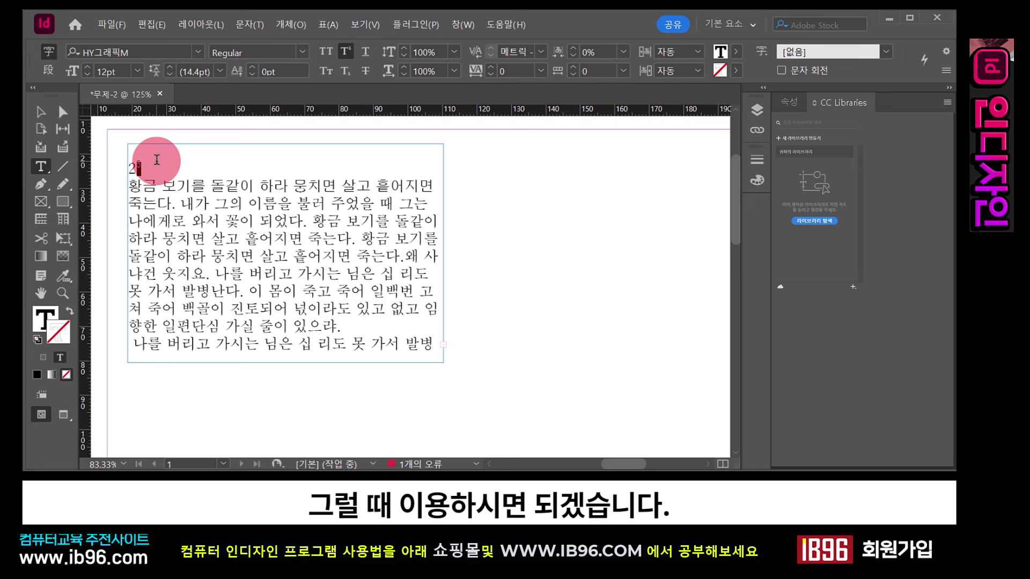
pyautogui.click(356, 168)
pyautogui.click(365, 52)
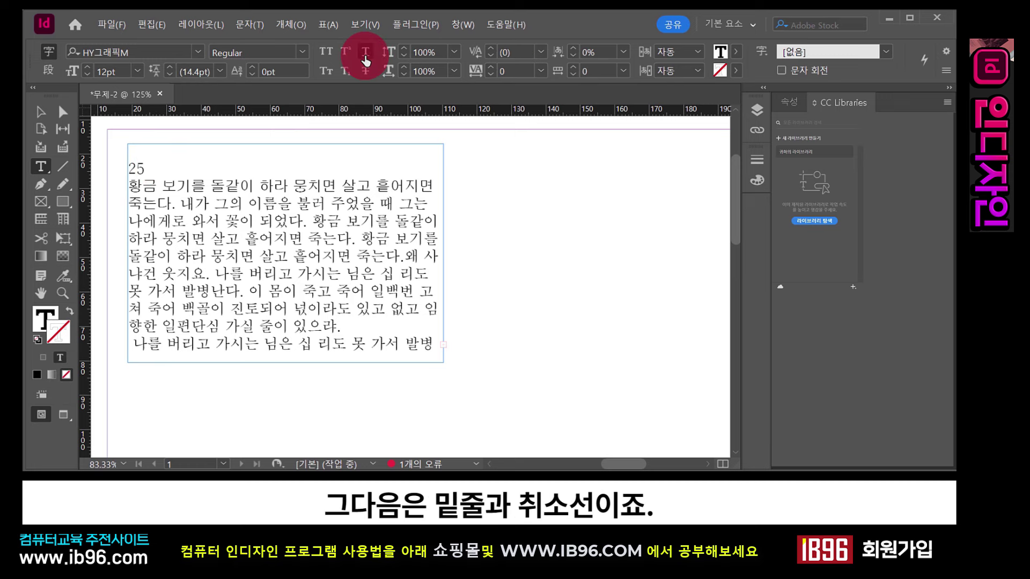
# Underline the passage from "하라 뭉치면" in the first body line through "보기를 돌" in the third.
pyautogui.moveTo(255, 185); pyautogui.dragTo(410, 209)
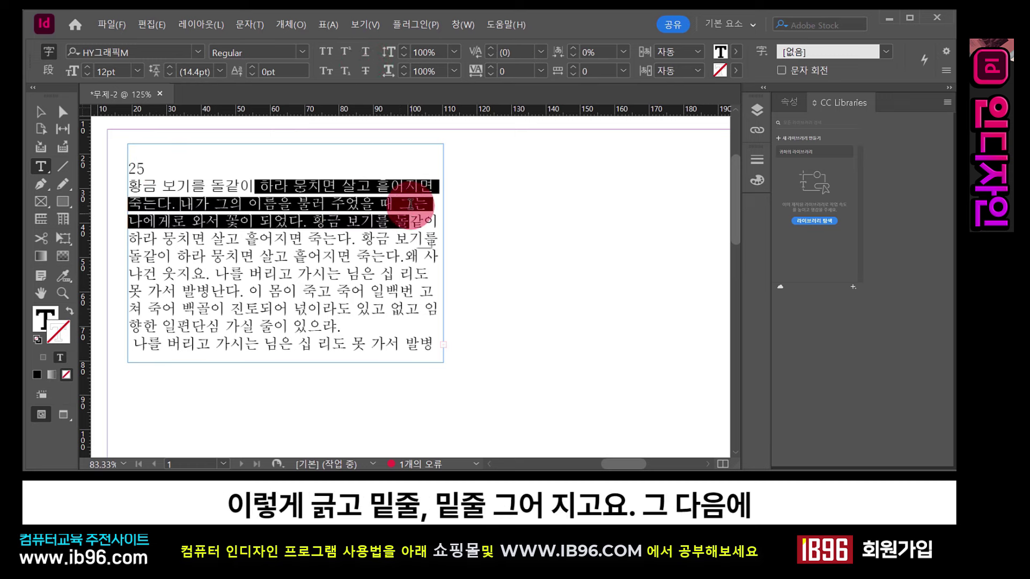
pyautogui.click(365, 52)
pyautogui.click(388, 235)
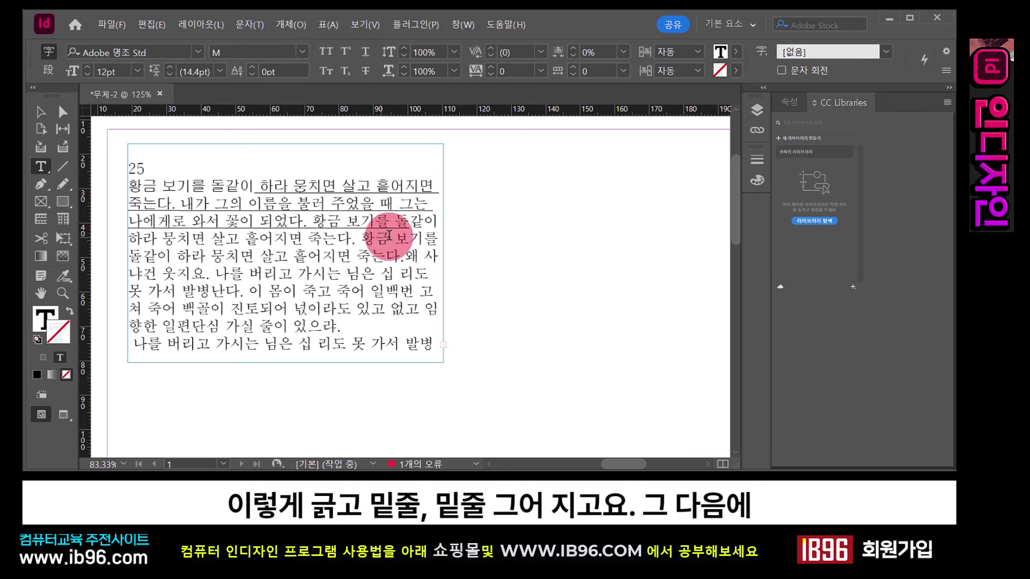
# Add strikethrough to the underlined passage, and remove both its strikethrough and its underline.
pyautogui.moveTo(409, 221); pyautogui.dragTo(257, 185)
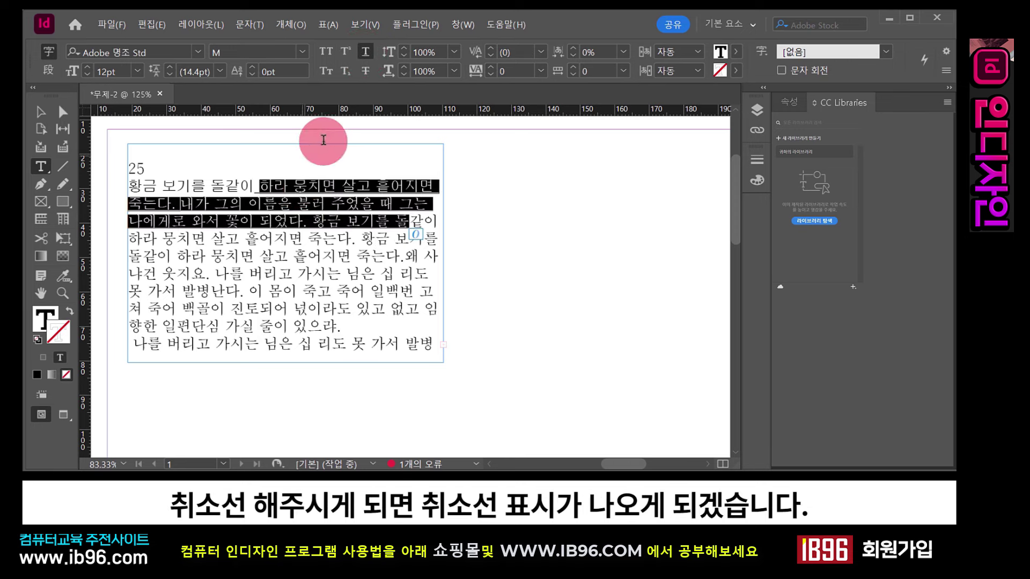
pyautogui.click(364, 72)
pyautogui.click(335, 226)
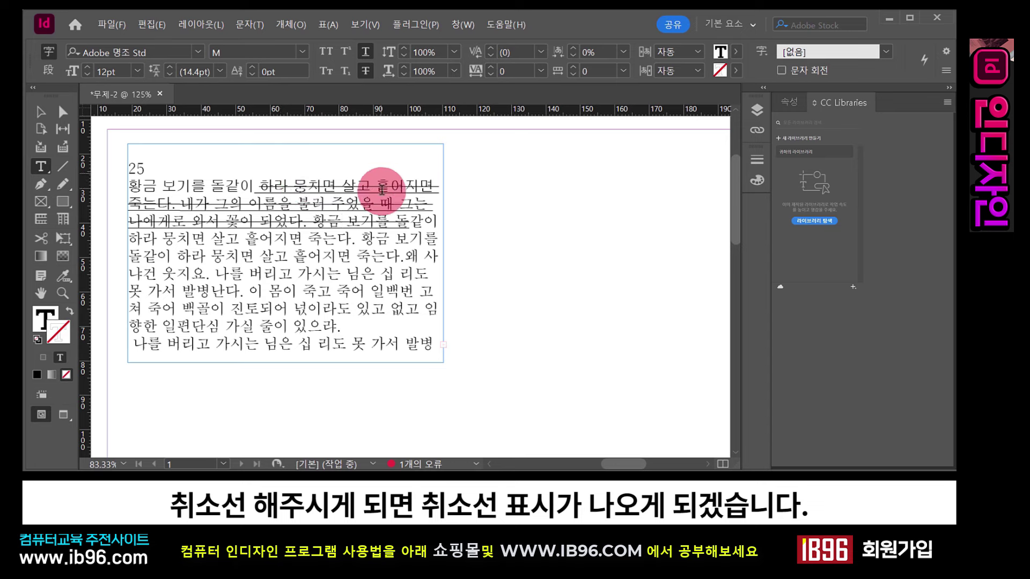
pyautogui.moveTo(410, 221); pyautogui.dragTo(258, 185)
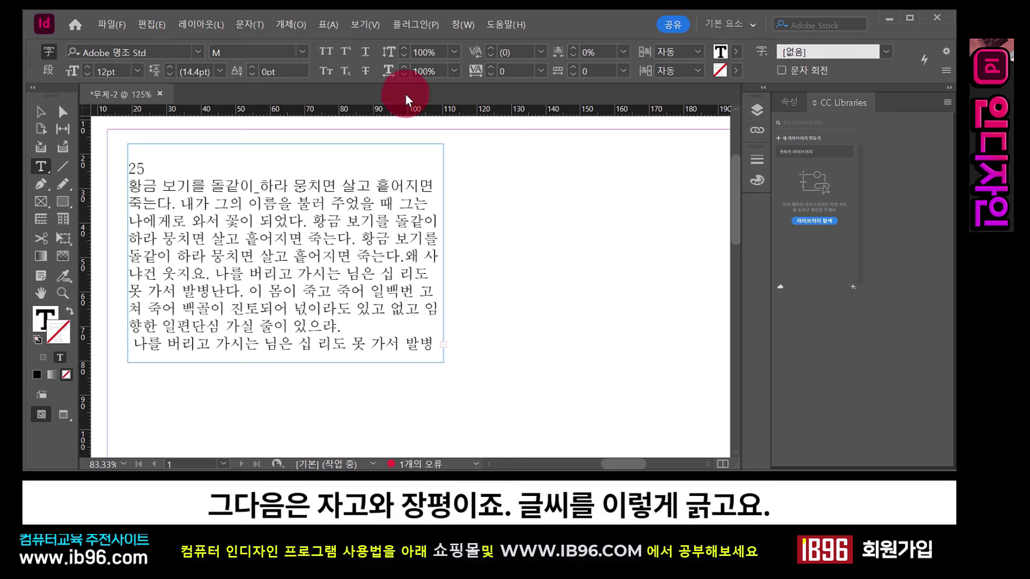
# Try a 200% vertical scale on "불러 주" in the second body line and undo it.
pyautogui.moveTo(305, 195); pyautogui.dragTo(347, 204)
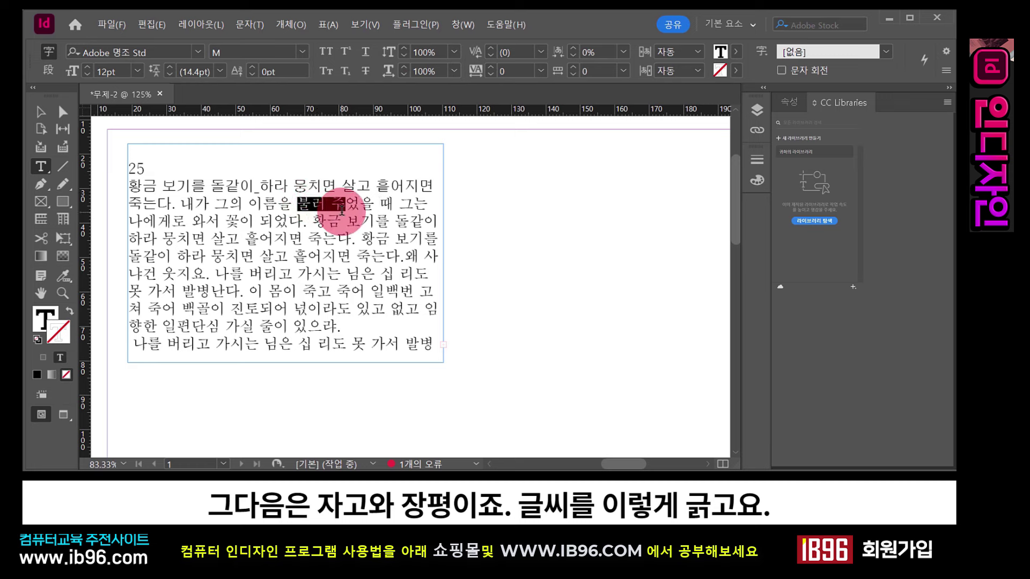
pyautogui.click(454, 52)
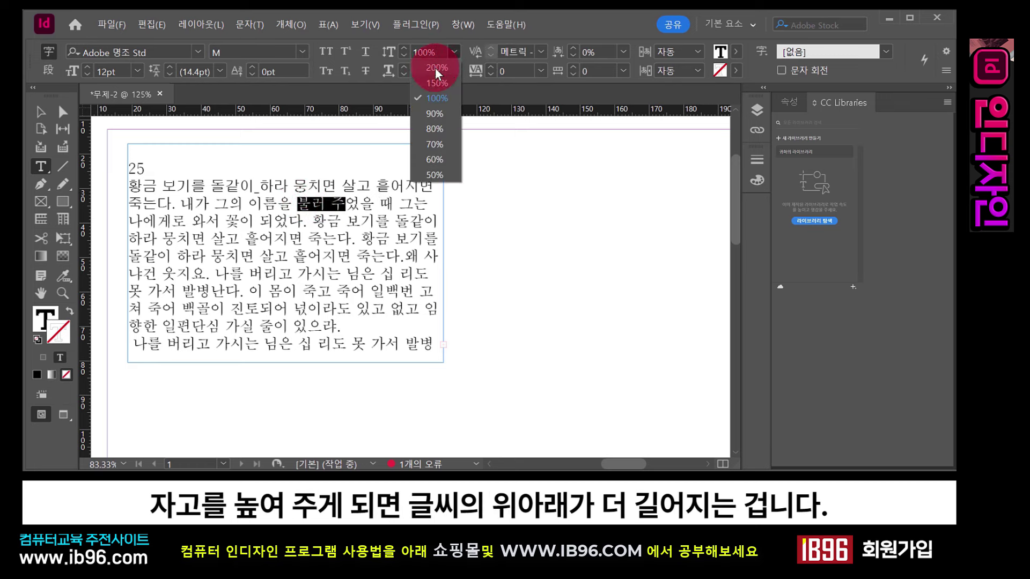
pyautogui.click(436, 68)
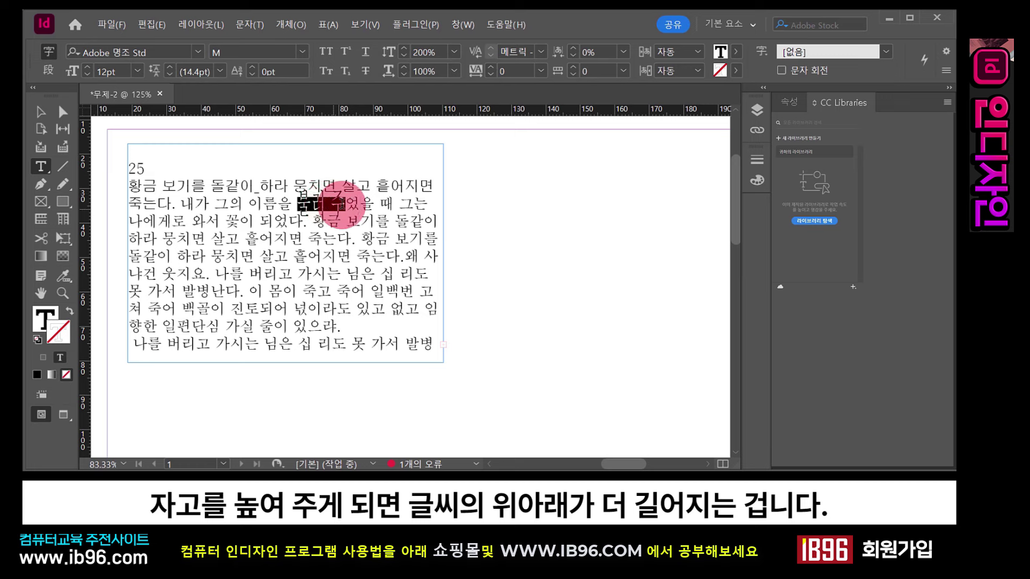
pyautogui.hotkey('ctrl', 'z')
pyautogui.click(340, 185)
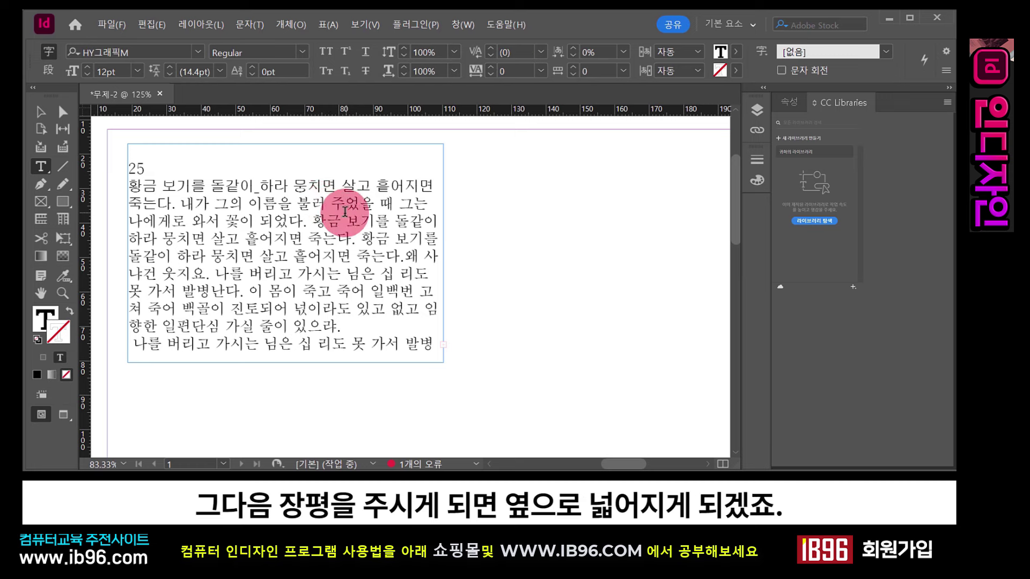
# Try a 200% horizontal scale on "뭉치면" in the first body line and set it back to 100%.
pyautogui.doubleClick(317, 185)
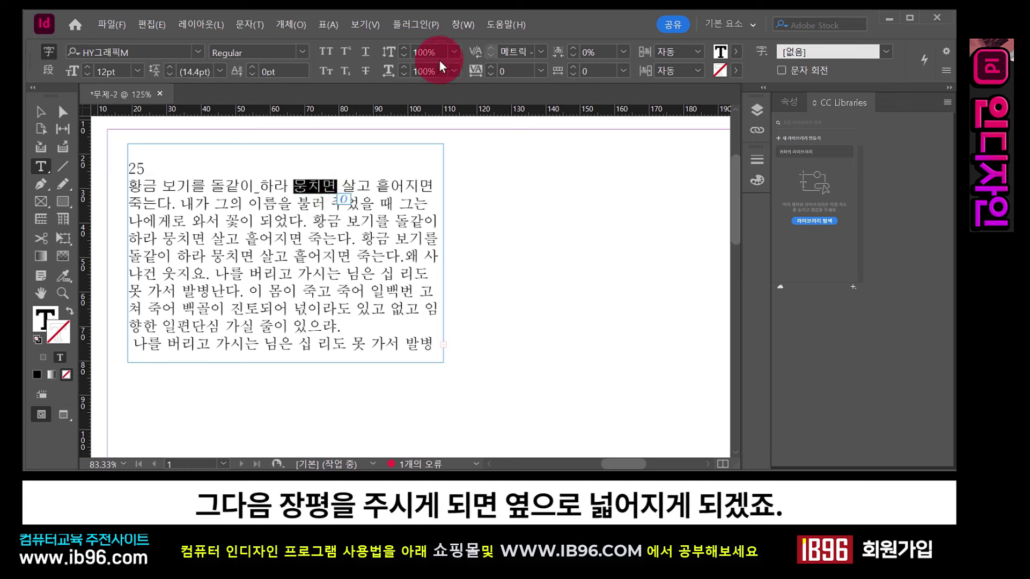
pyautogui.click(454, 70)
pyautogui.click(441, 86)
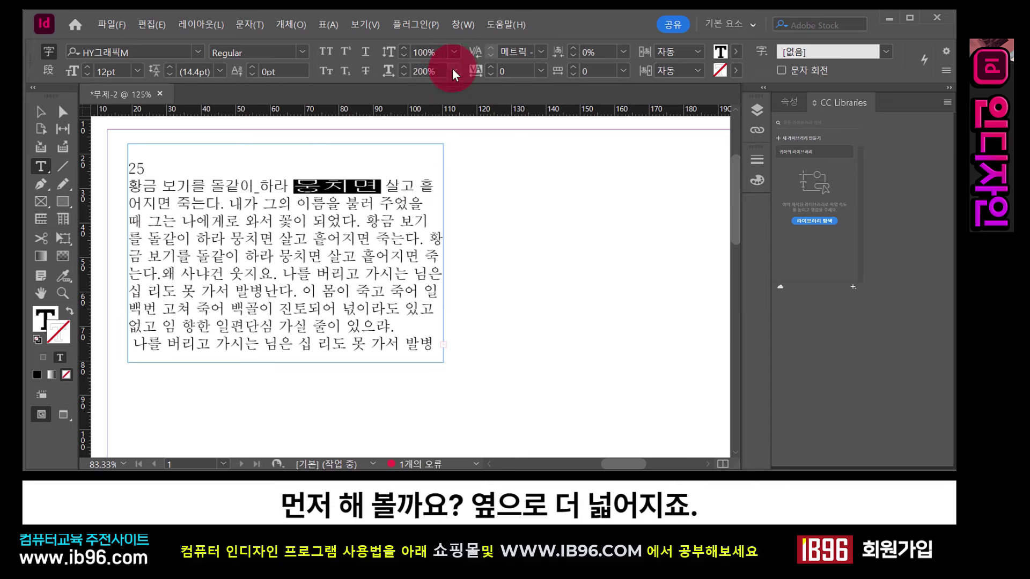
pyautogui.click(453, 71)
pyautogui.click(445, 118)
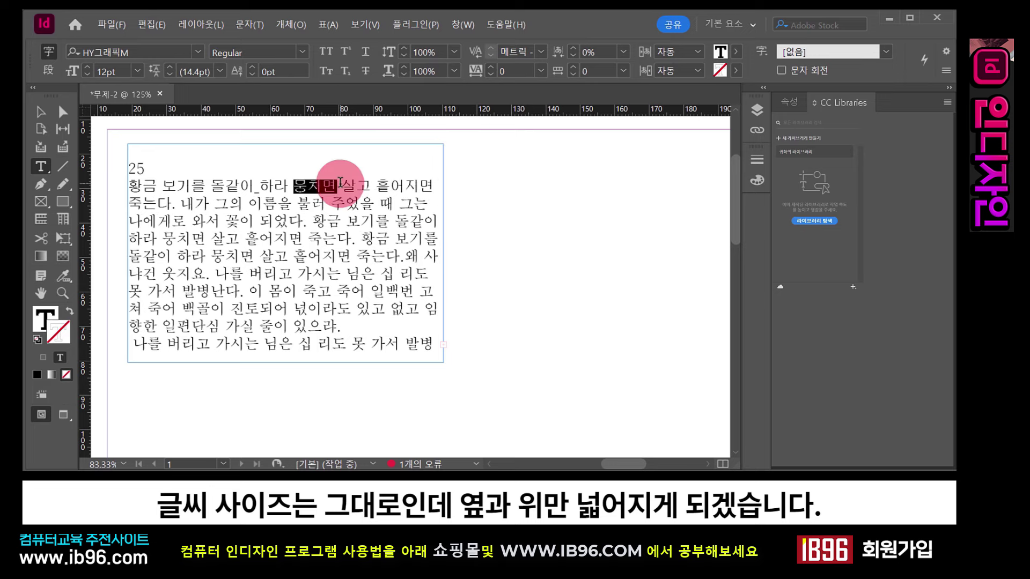
pyautogui.click(346, 221)
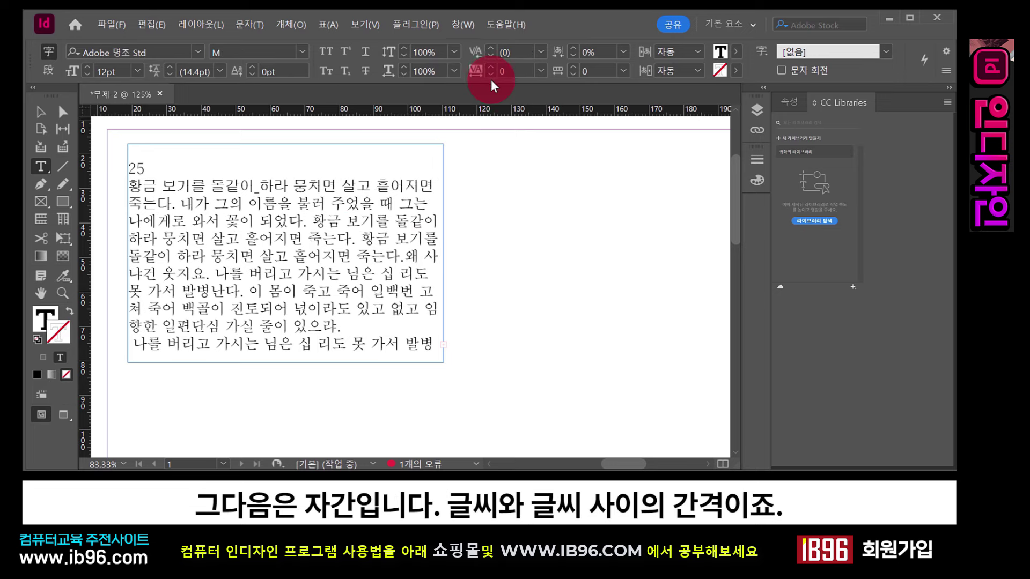
# Select "되었다. 황금 보기를" in the third body line and increase its tracking to 160.
pyautogui.moveTo(289, 221); pyautogui.dragTo(402, 214)
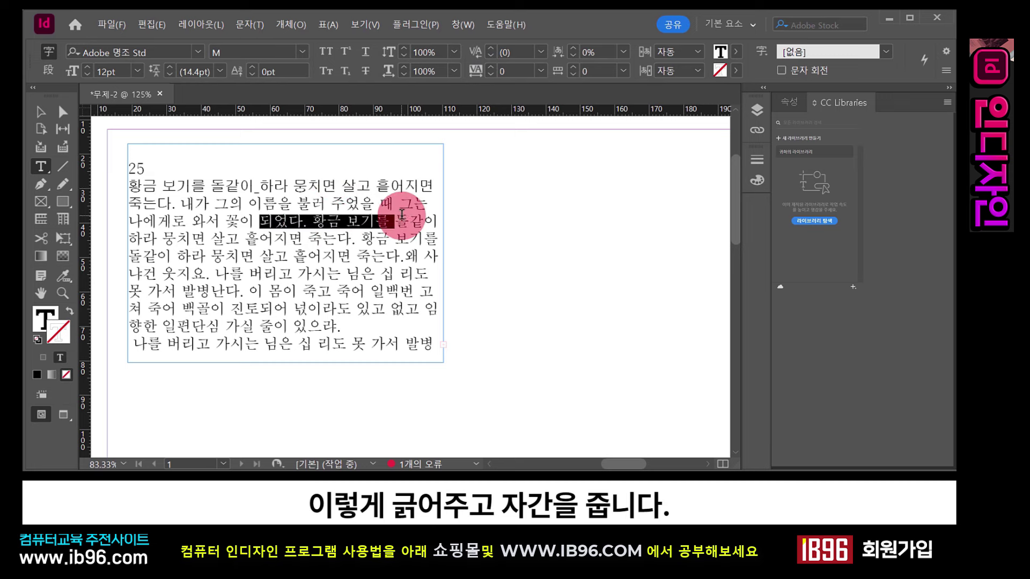
pyautogui.click(489, 65)
pyautogui.click(489, 65)
pyautogui.click(488, 64)
pyautogui.click(489, 66)
pyautogui.click(489, 65)
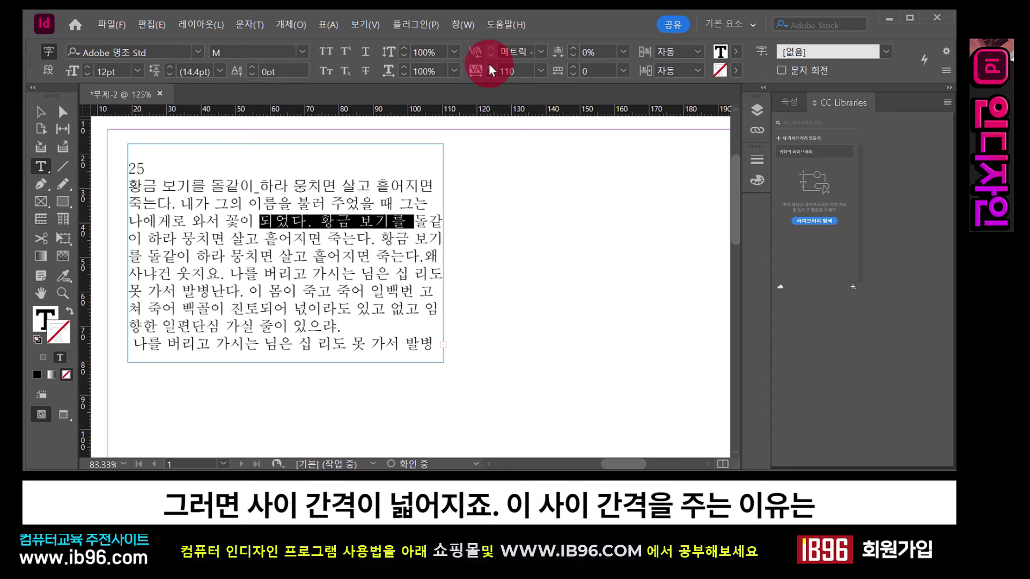
pyautogui.click(489, 65)
pyautogui.click(489, 65)
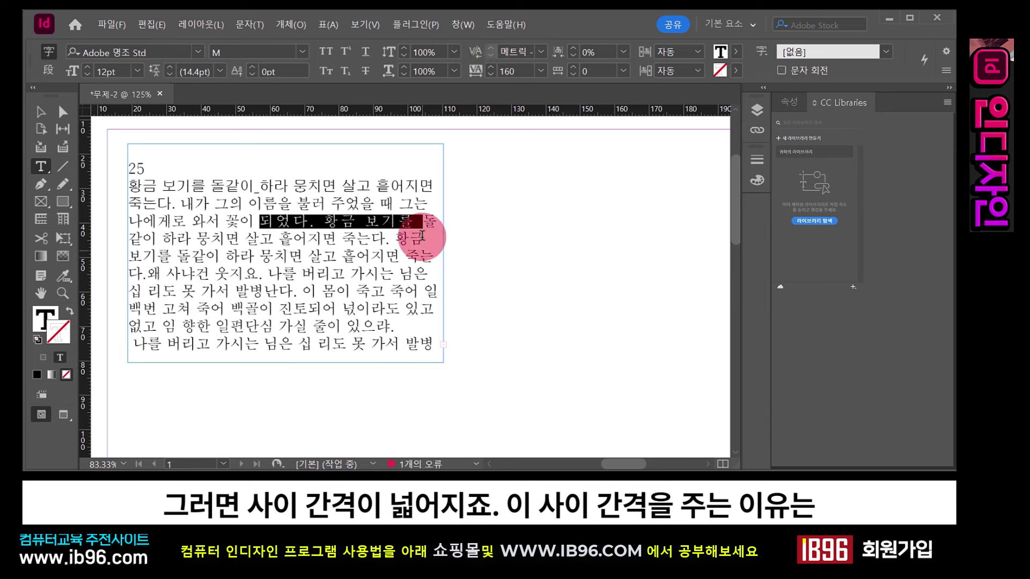
# Reset the tracking of "되었다. 황금 보기를" to 0 and clear the text selection.
pyautogui.moveTo(423, 222); pyautogui.dragTo(256, 221)
pyautogui.hotkey('ctrl', 'alt', 'q')
pyautogui.click(431, 346)
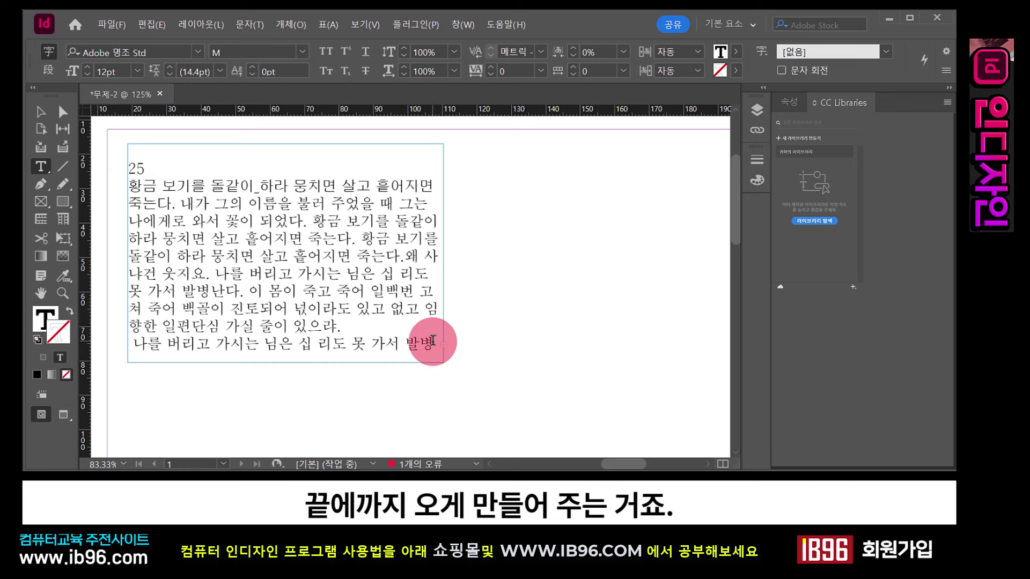
# Select the text from "버리고" in the sixth body line to the frame's last visible line and increase its tracking to 30.
pyautogui.moveTo(432, 342); pyautogui.dragTo(249, 275)
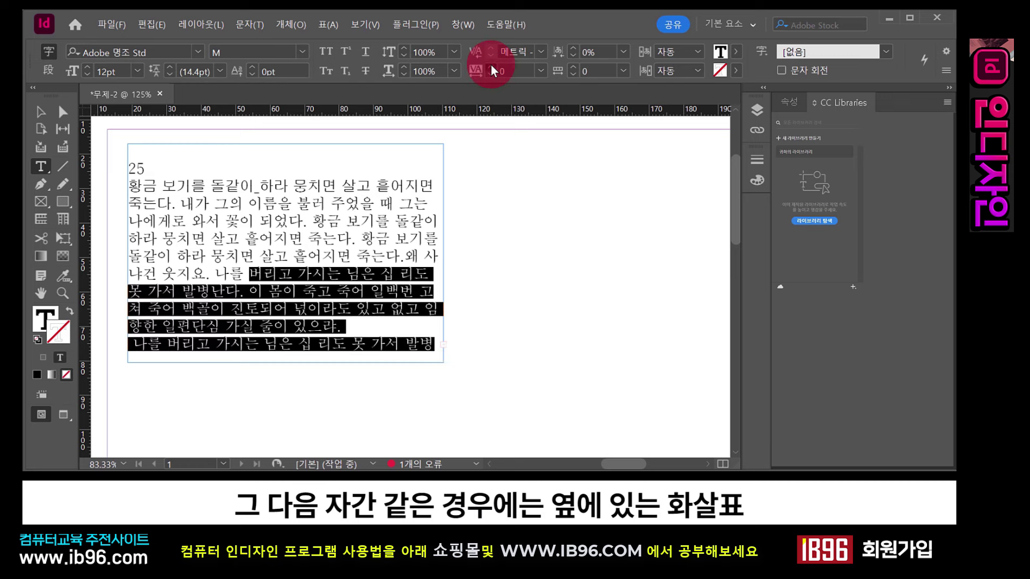
pyautogui.click(491, 67)
pyautogui.click(491, 67)
pyautogui.click(491, 66)
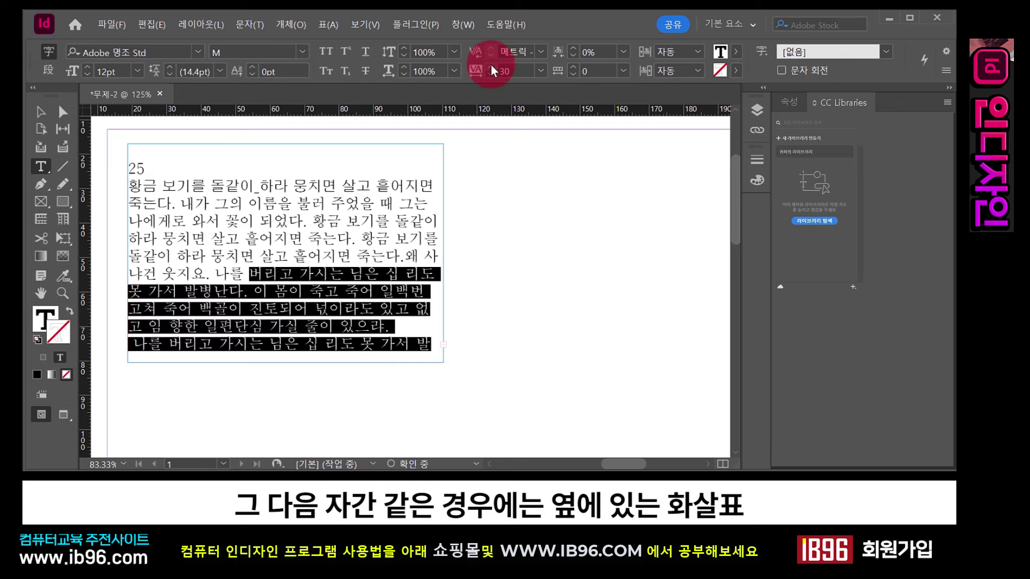
# Reset the tracking of the selected text, from "버리고" in the sixth body line onward, to 0.
pyautogui.click(541, 69)
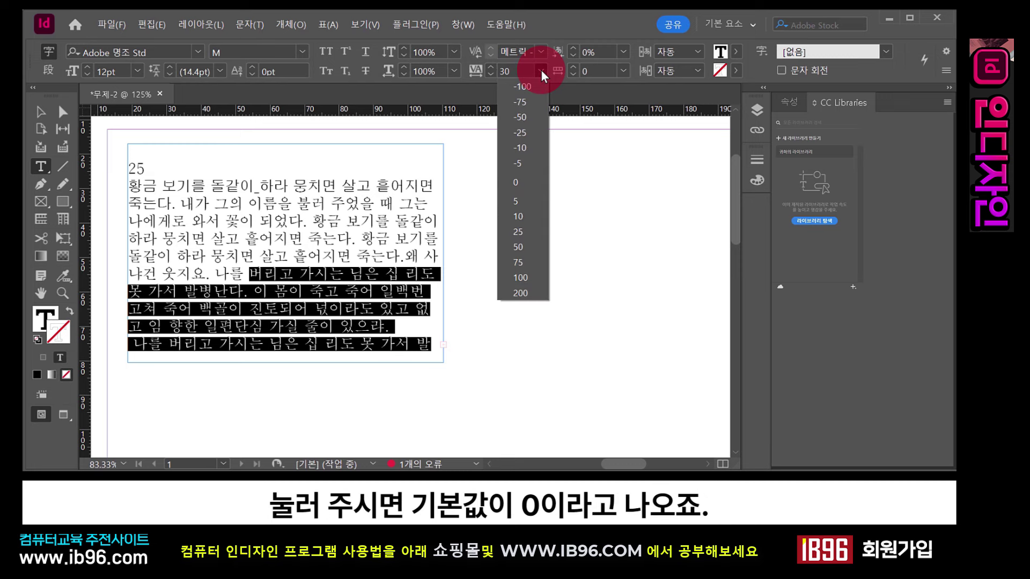
pyautogui.click(526, 182)
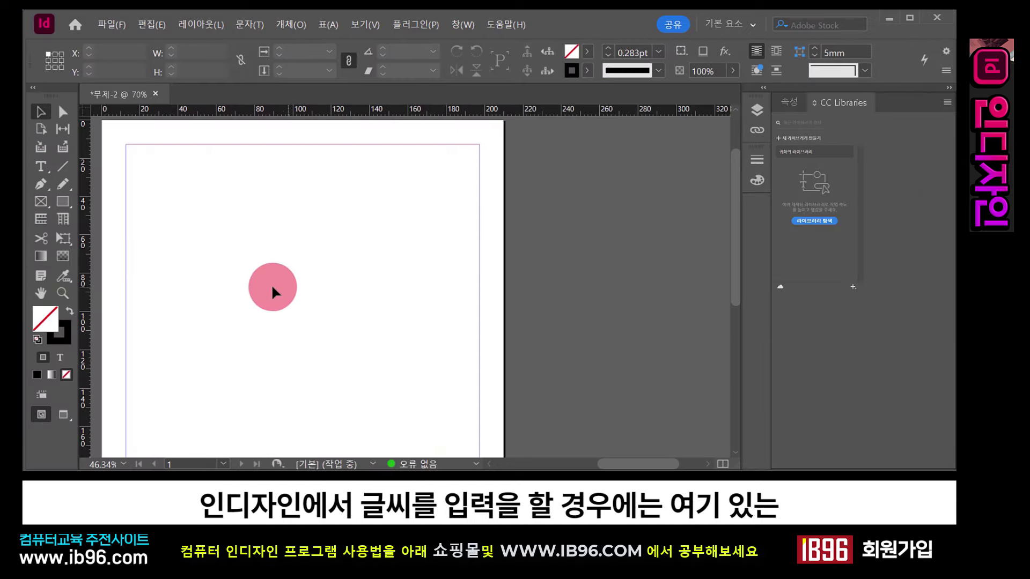
# Try a text frame about 72 mm wide and 52 mm high with sample characters near the page's upper margin, and delete it.
pyautogui.click(40, 165)
pyautogui.moveTo(150, 153); pyautogui.dragTo(288, 252)
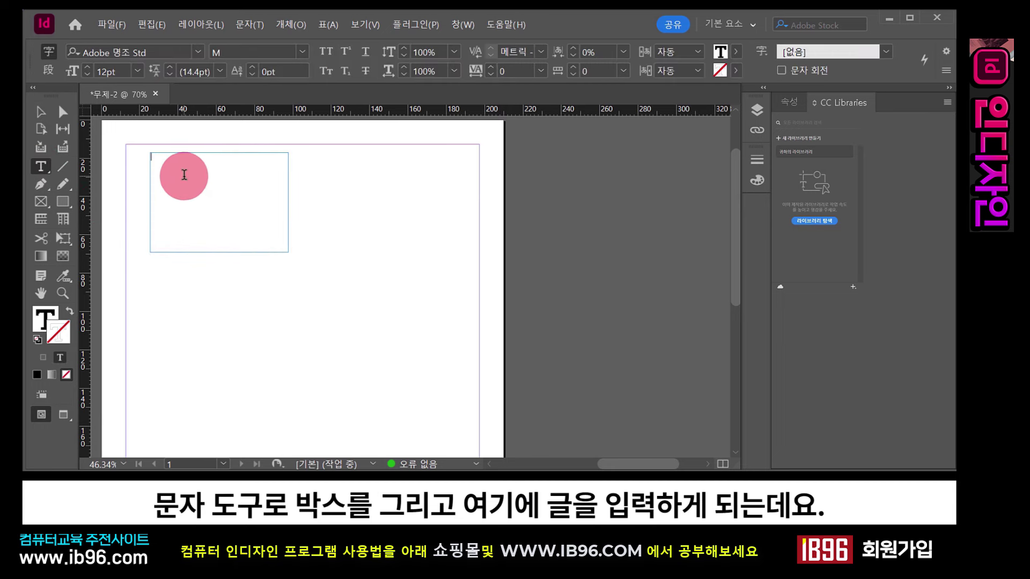
pyautogui.write('ㅇㄶㄴㅇㄹ')
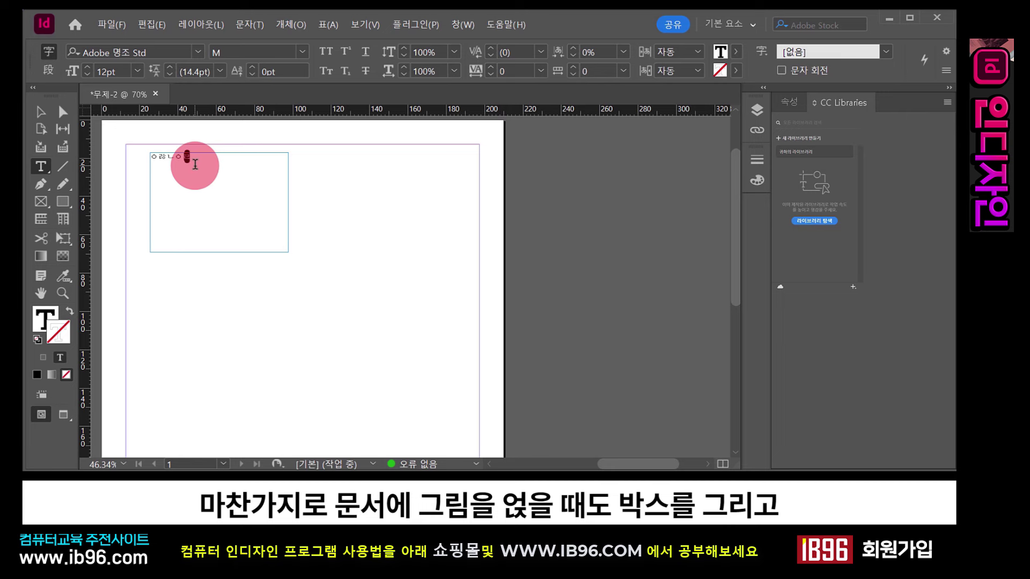
pyautogui.click(41, 111)
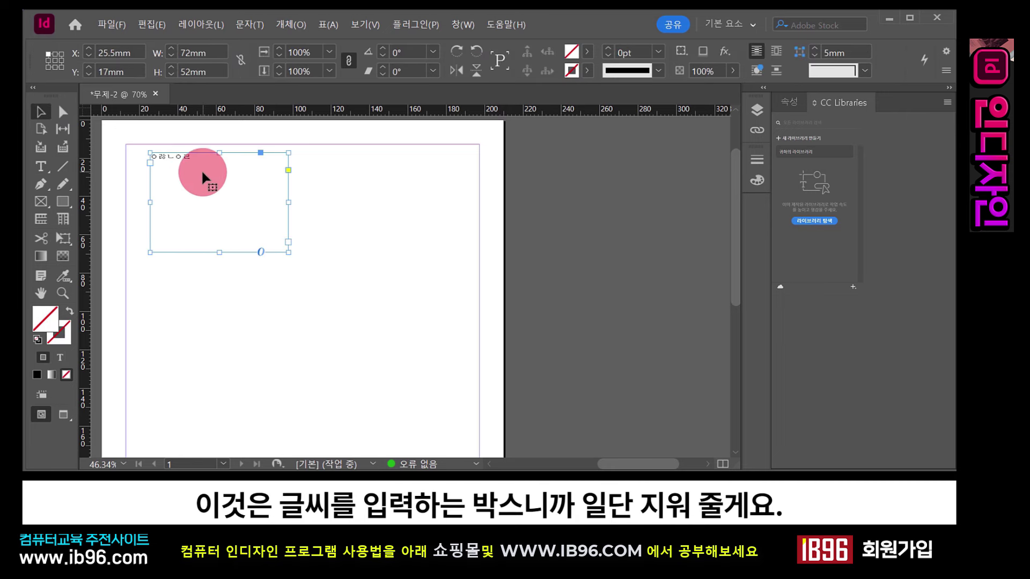
pyautogui.press('Delete')
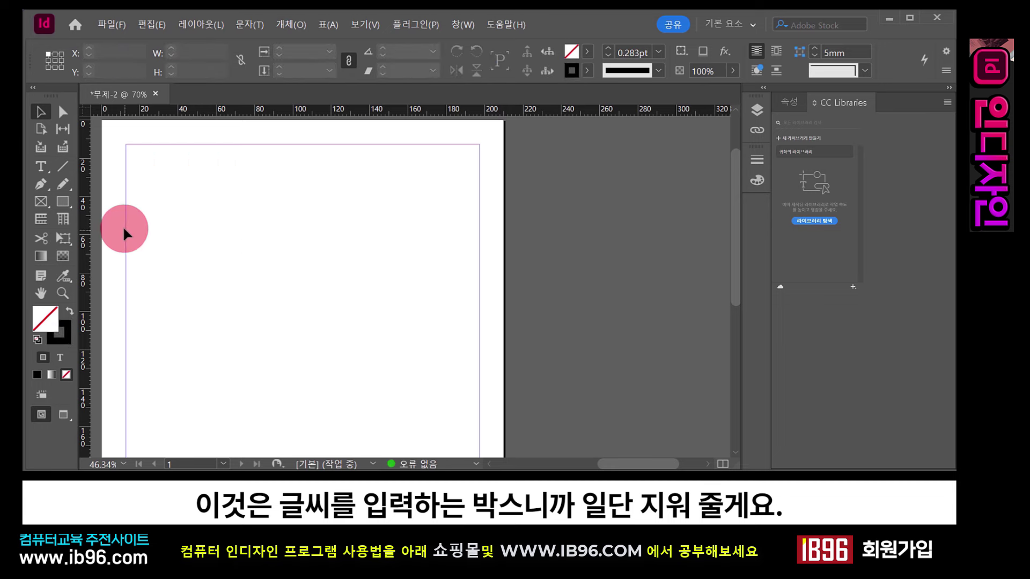
# Draw a rectangular image frame about 83 mm wide and 71 mm high at about X 22 mm, Y 16 mm.
pyautogui.click(42, 202)
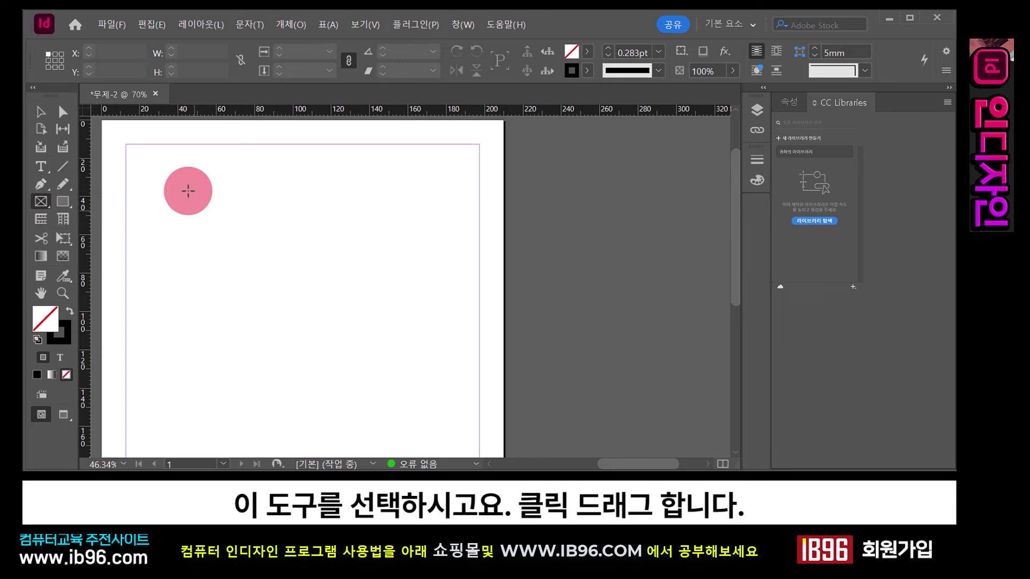
pyautogui.moveTo(143, 151); pyautogui.dragTo(302, 286)
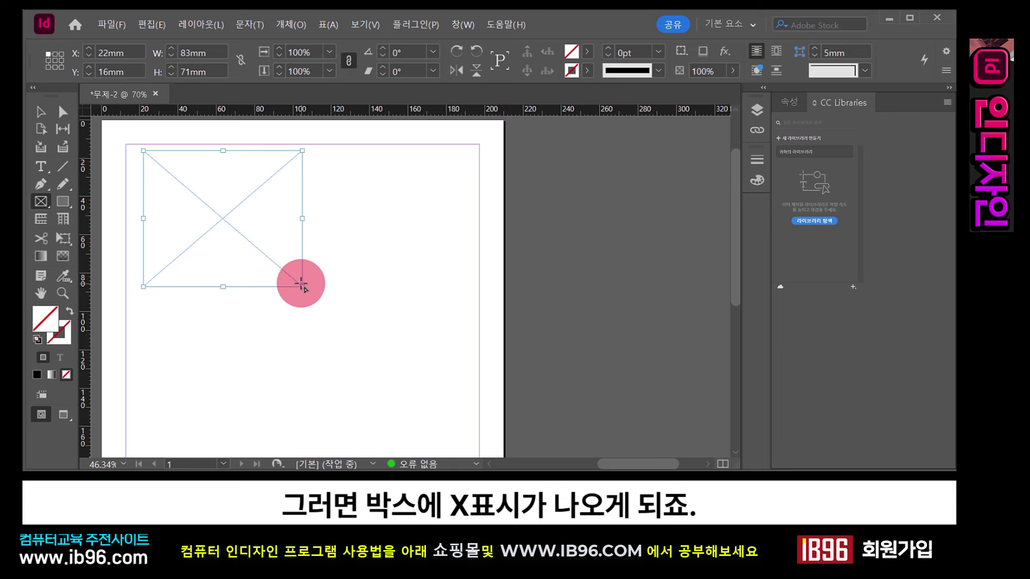
pyautogui.click(112, 32)
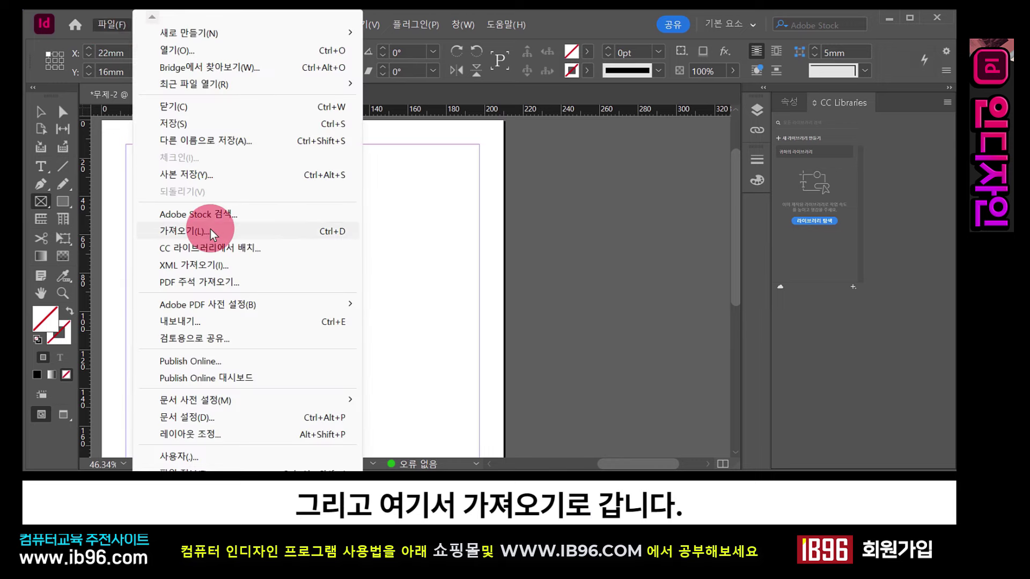
pyautogui.click(212, 232)
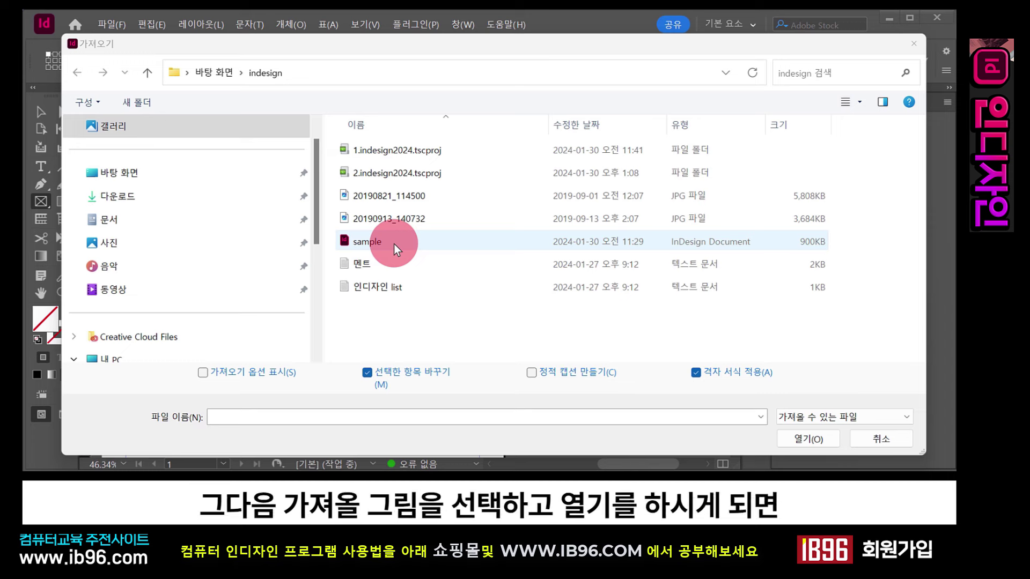
pyautogui.click(394, 198)
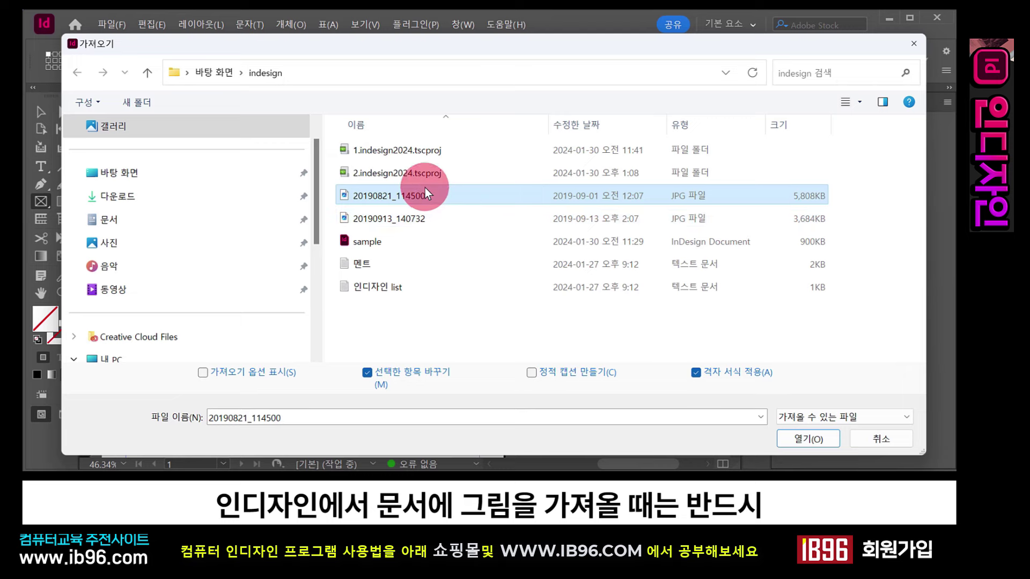
pyautogui.click(889, 441)
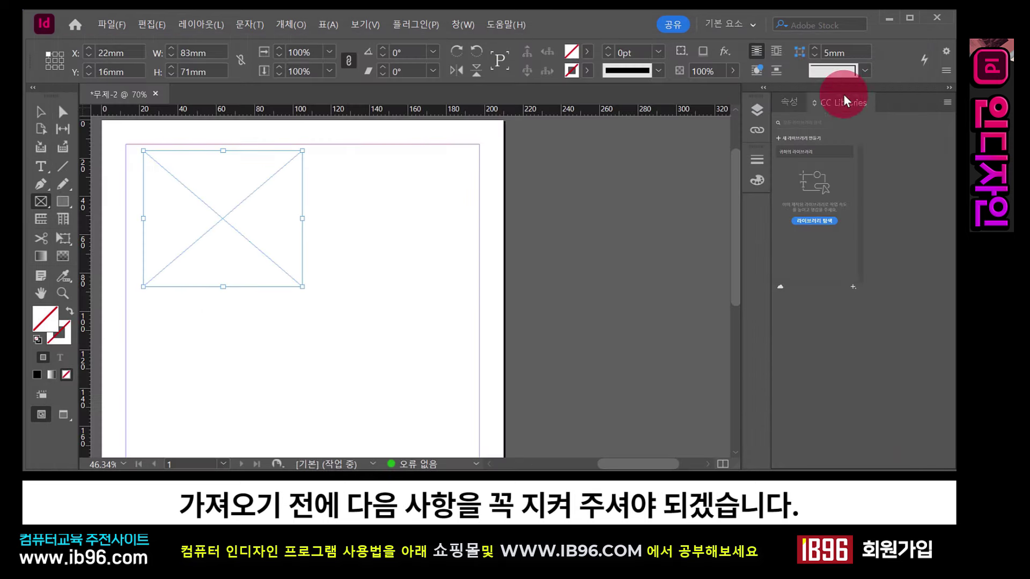
# Switch to the desktop and open the indesign folder to examine its image files.
pyautogui.click(890, 20)
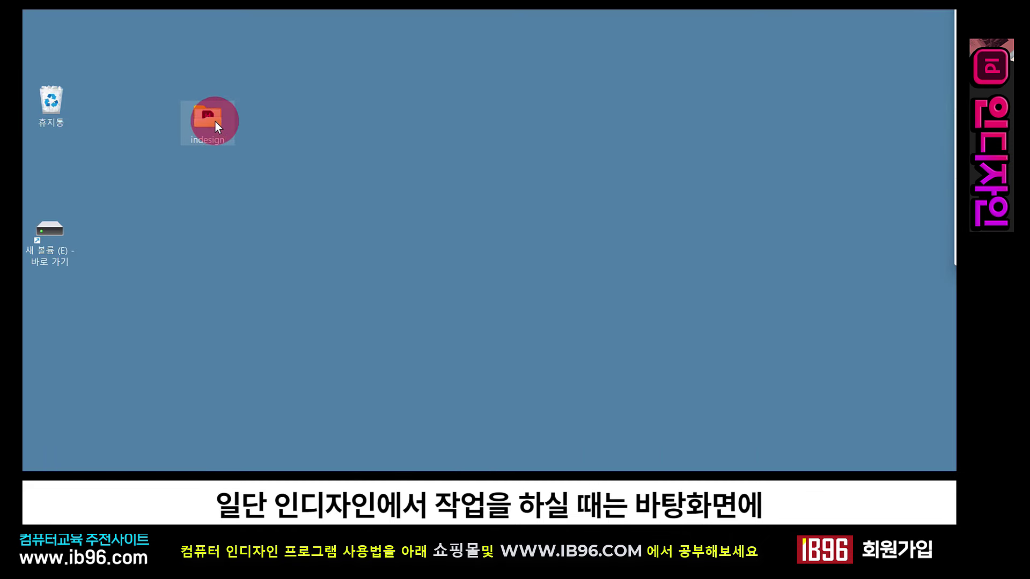
pyautogui.moveTo(215, 121); pyautogui.dragTo(245, 119)
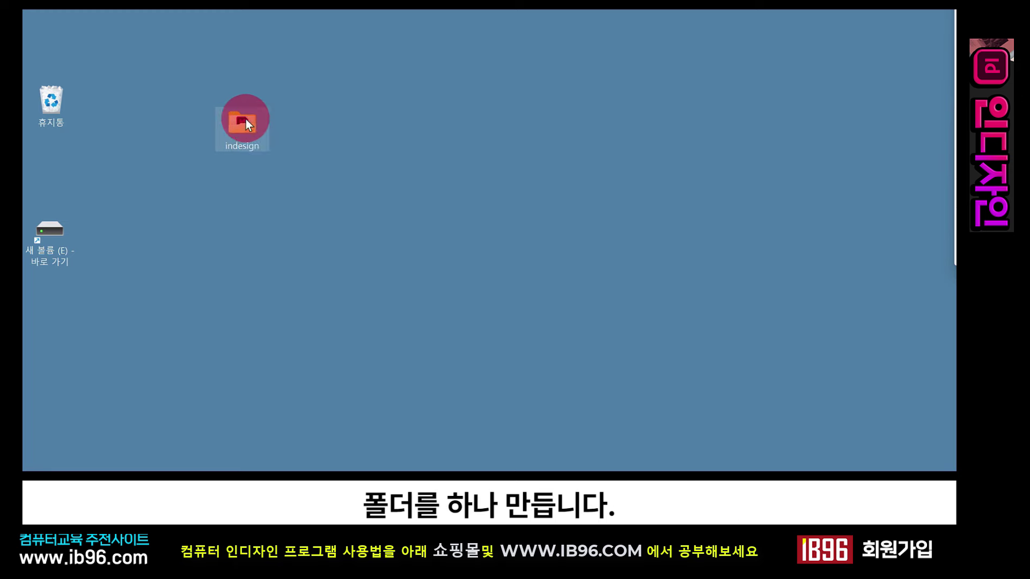
pyautogui.doubleClick(248, 124)
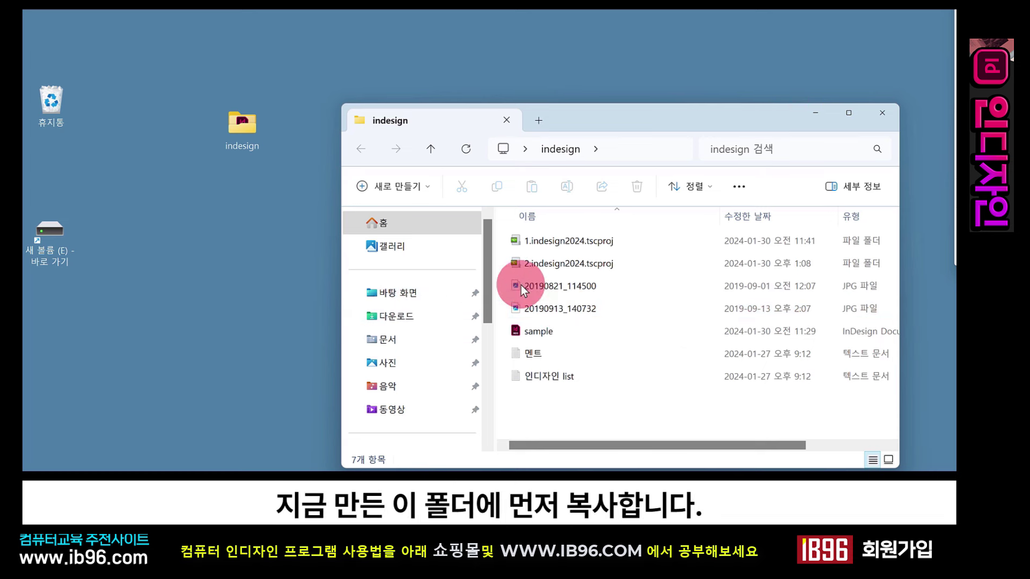
pyautogui.click(568, 287)
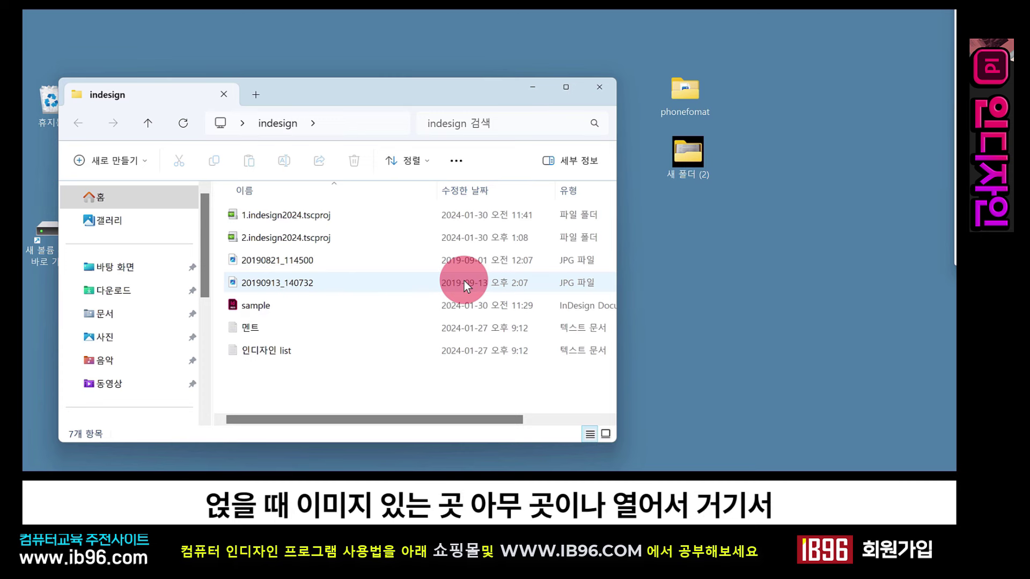
# Examine the phonefomat and 새 폴더 (2) folders on the desktop alongside the files in the indesign folder.
pyautogui.click(683, 86)
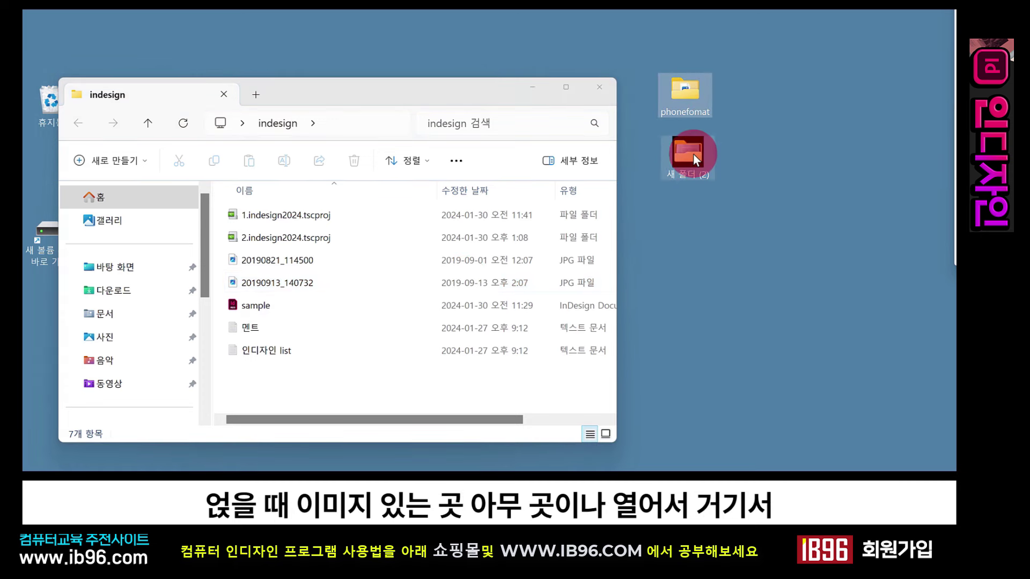
pyautogui.click(693, 153)
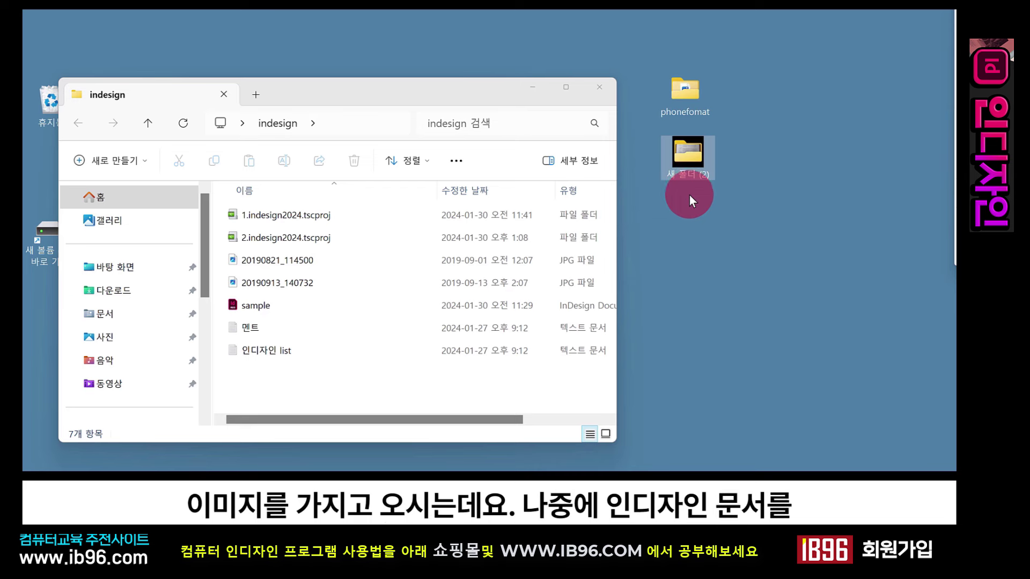
pyautogui.click(476, 301)
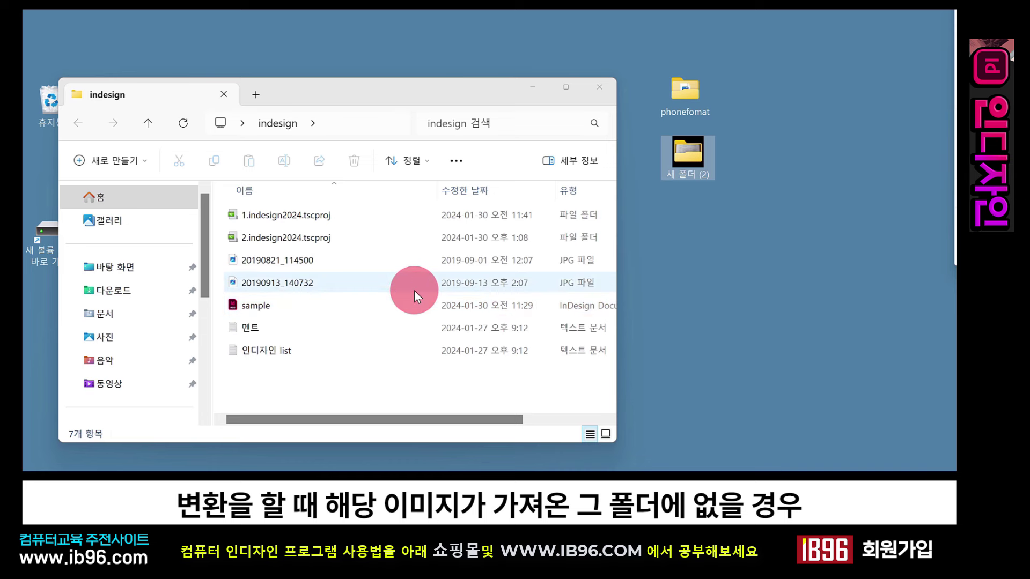
pyautogui.click(699, 153)
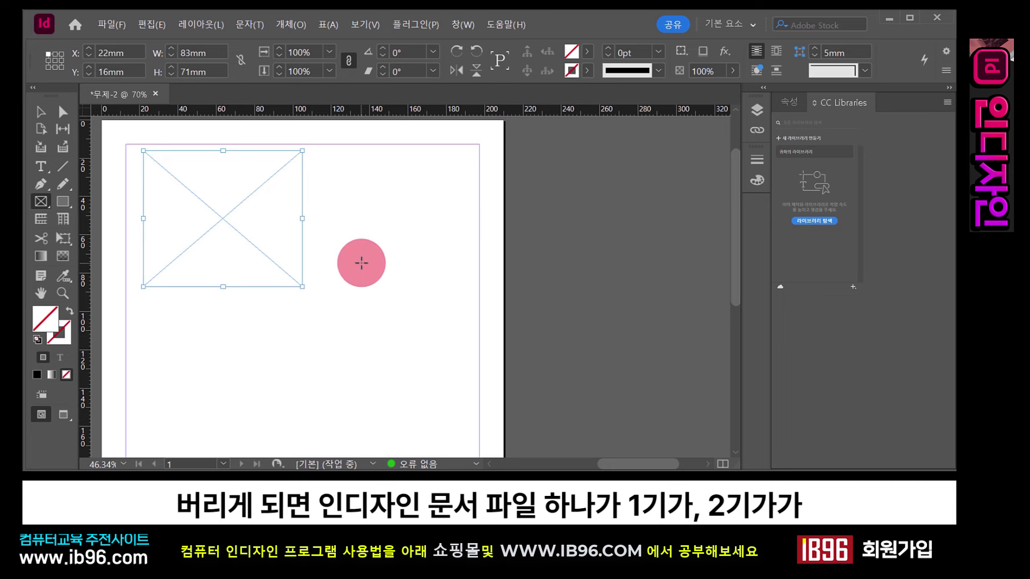
pyautogui.click(889, 19)
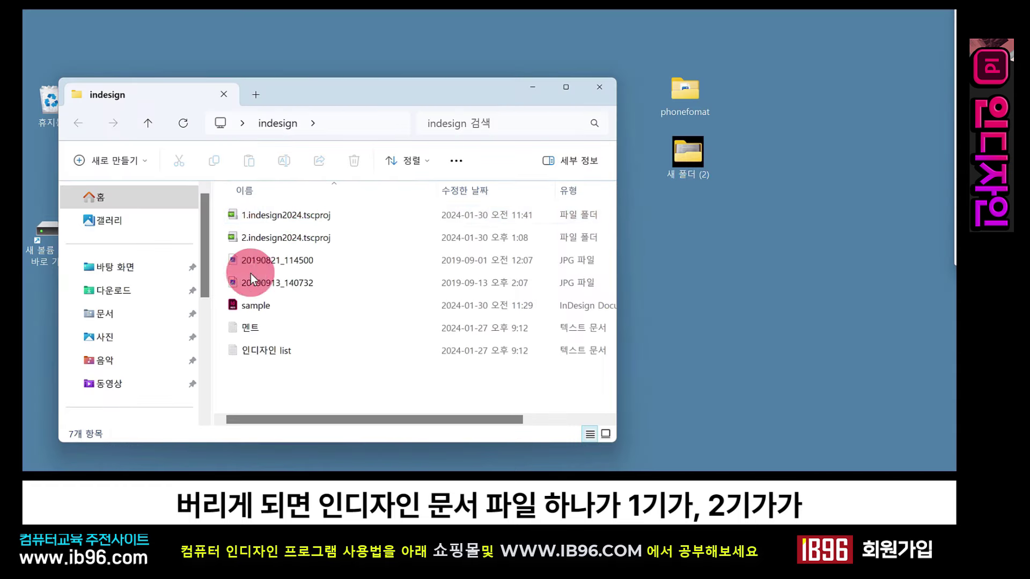
pyautogui.moveTo(291, 305)
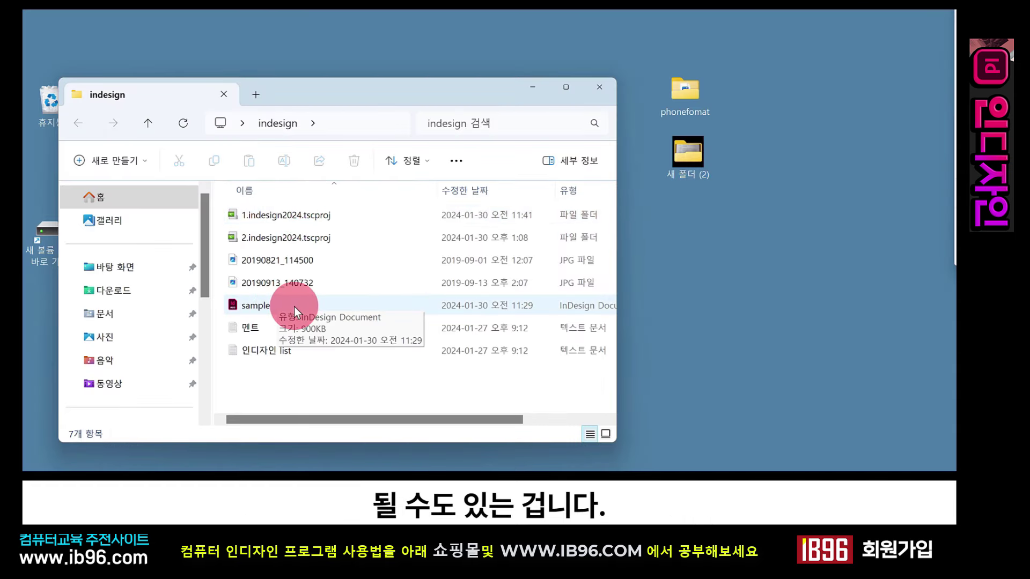
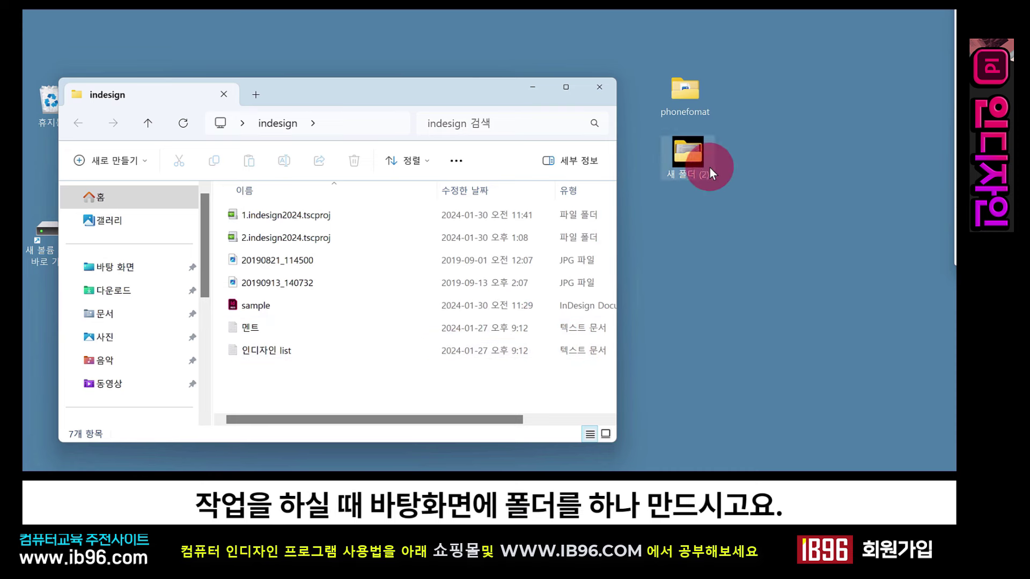
pyautogui.moveTo(395, 88); pyautogui.dragTo(488, 163)
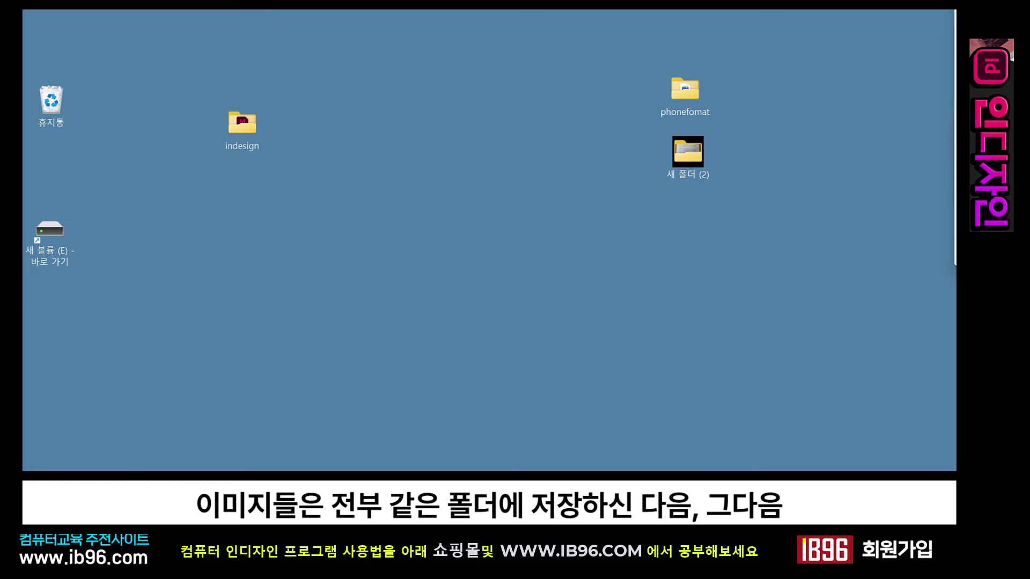
# Switch back to InDesign and place the image 20190821_114500 from the indesign folder into the empty rectangular frame.
pyautogui.click(584, 429)
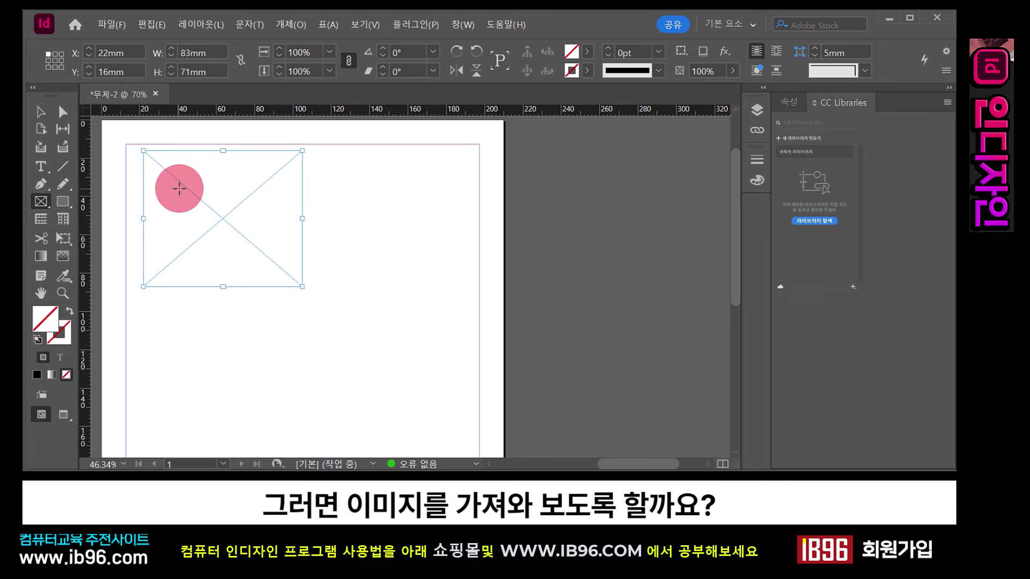
pyautogui.click(110, 22)
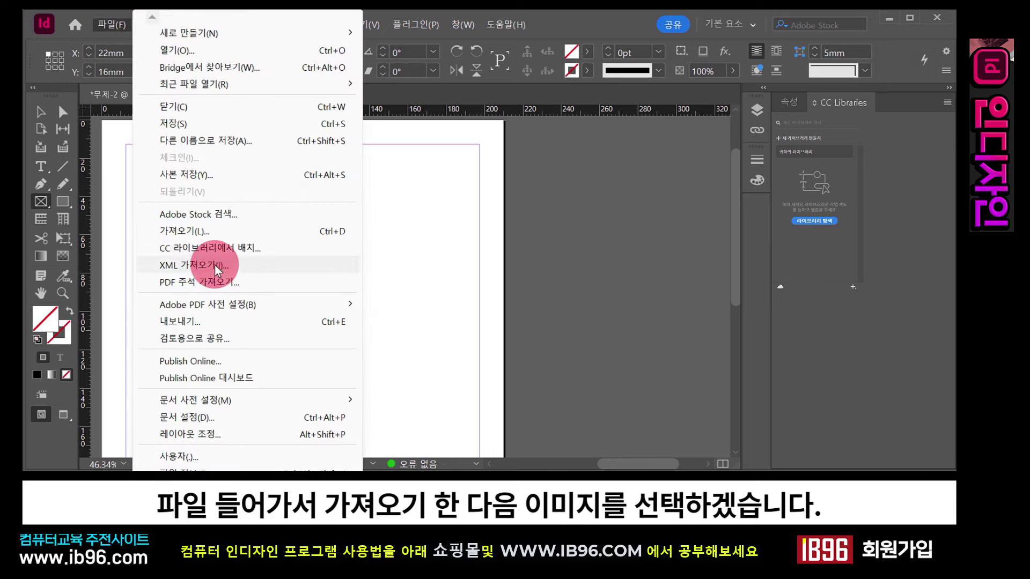
pyautogui.click(208, 227)
pyautogui.click(385, 193)
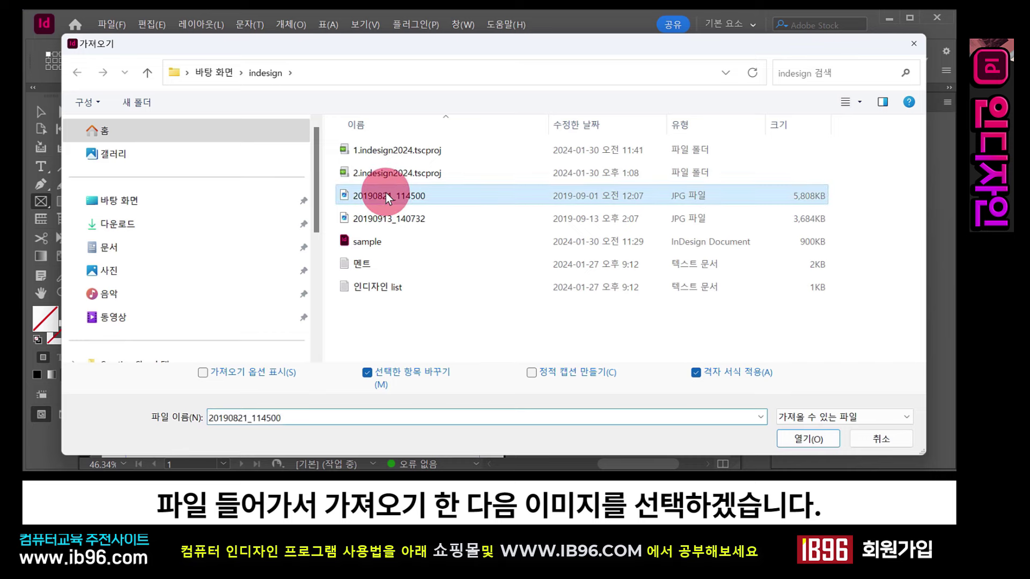
pyautogui.click(810, 439)
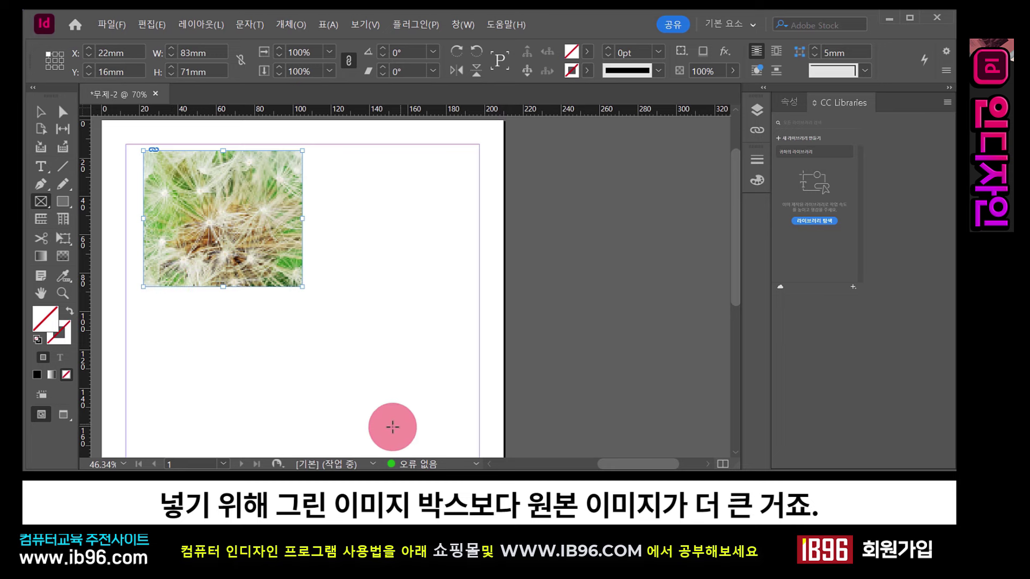
# Move the image frame to about X 30 mm, Y 23 mm and fill the frame proportionally with the dandelion image.
pyautogui.click(42, 112)
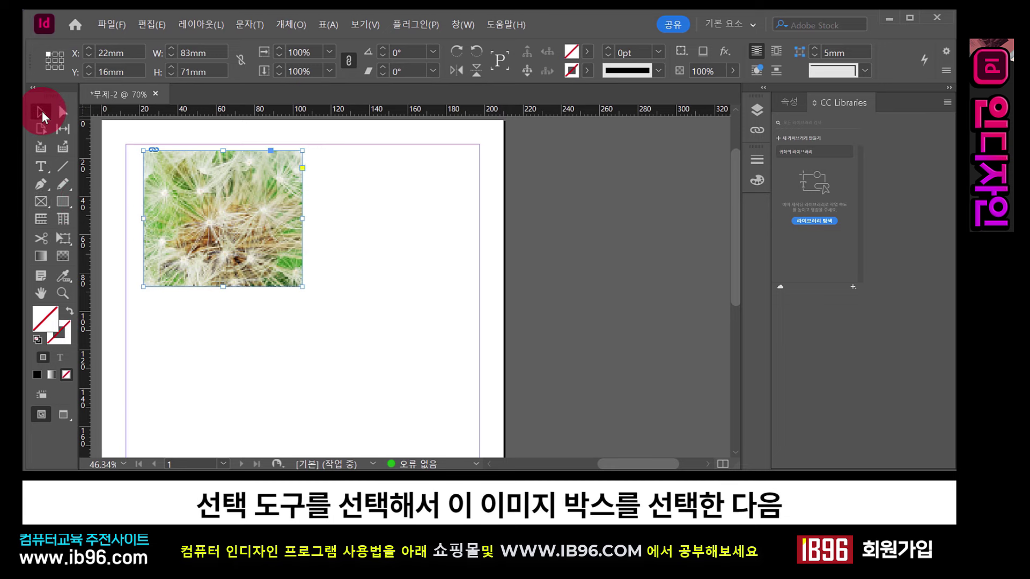
pyautogui.moveTo(211, 181)
pyautogui.mouseDown()
pyautogui.moveTo(240, 207)
pyautogui.moveTo(225, 195)
pyautogui.mouseUp()
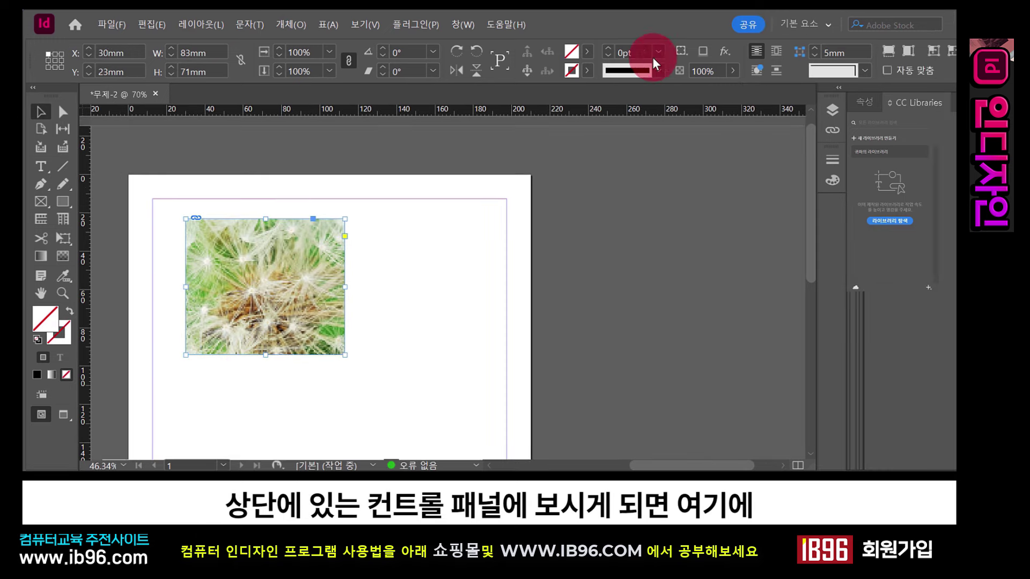
pyautogui.click(887, 53)
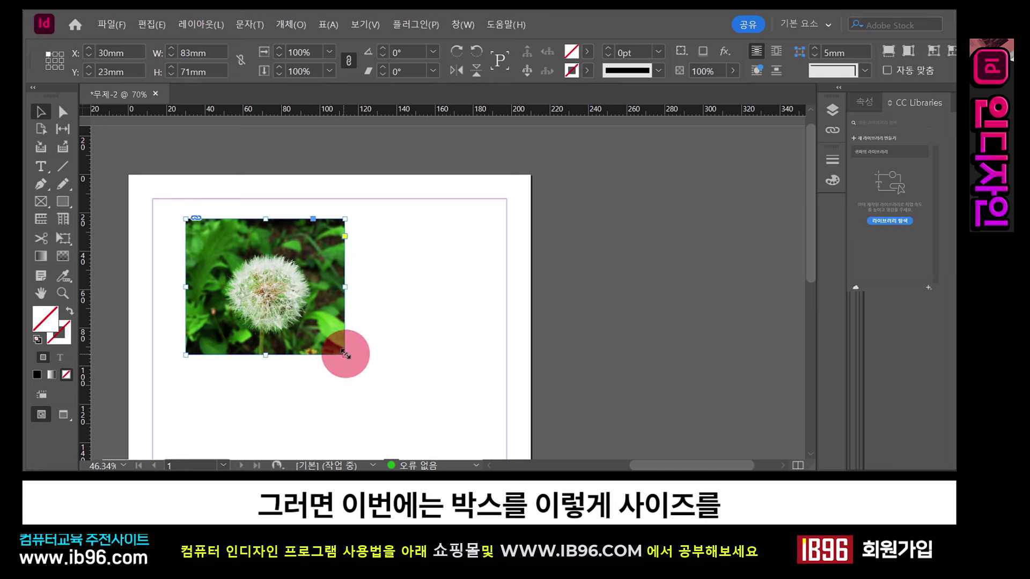
# Resize the image frame to about 136 mm wide and 56 mm high and refit the dandelion image to fill it proportionally.
pyautogui.moveTo(344, 355); pyautogui.dragTo(381, 258)
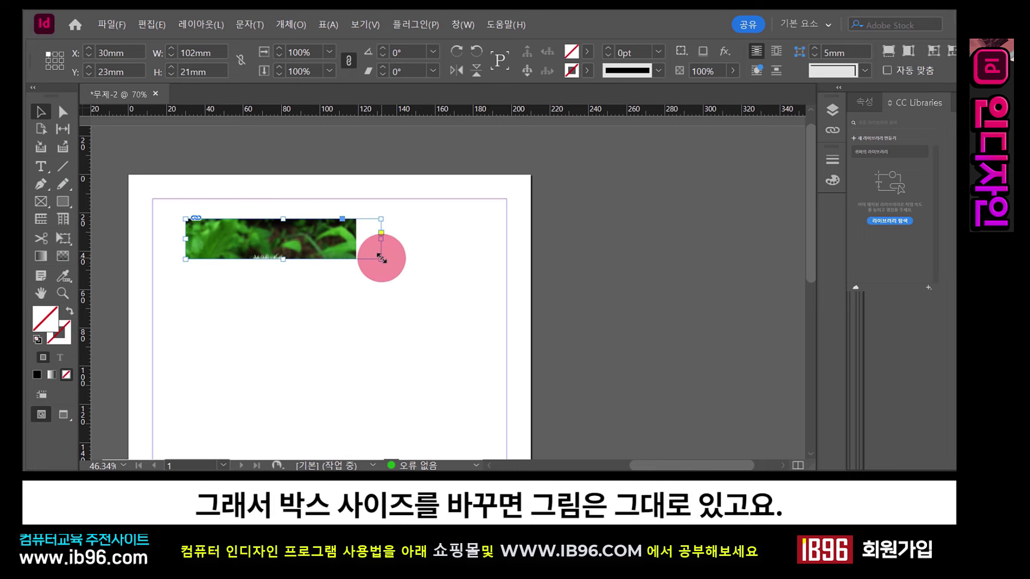
pyautogui.moveTo(381, 259); pyautogui.dragTo(446, 325)
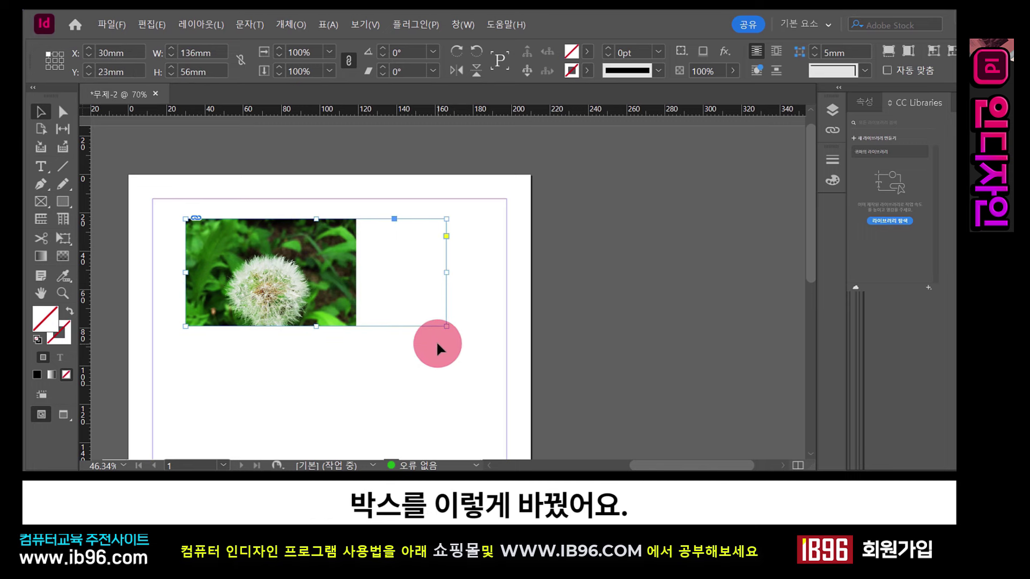
pyautogui.click(888, 52)
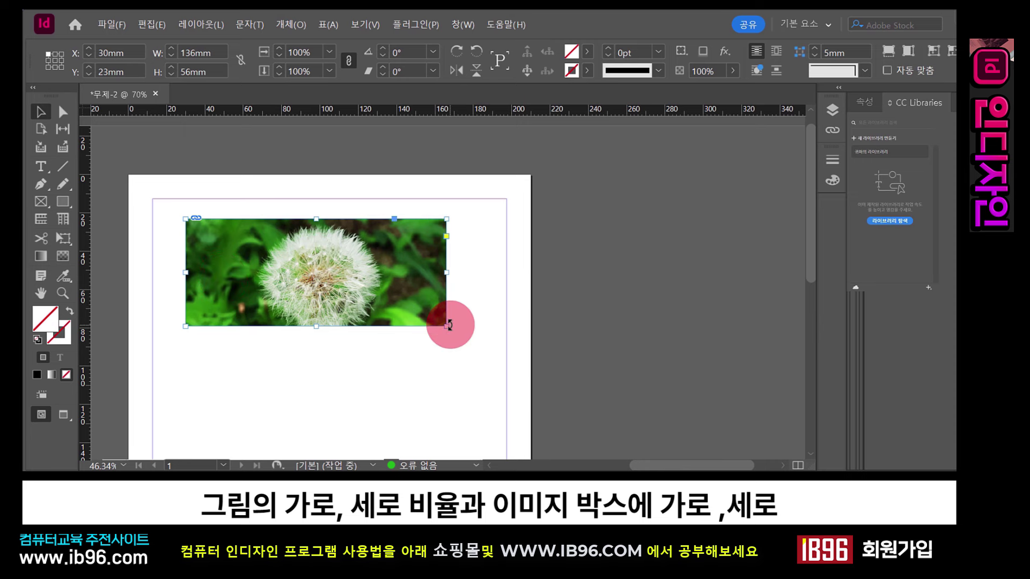
pyautogui.click(385, 299)
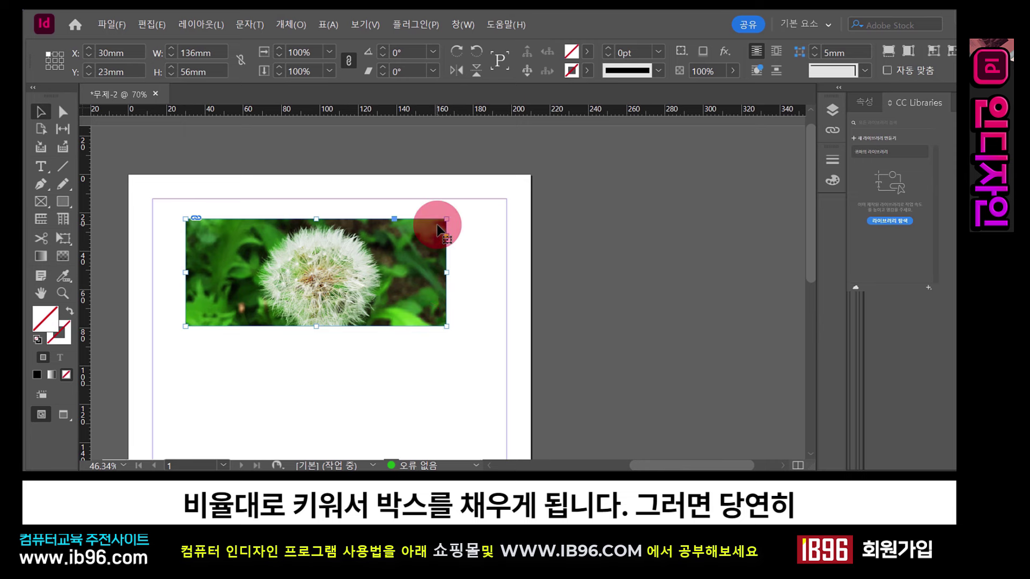
# Shorten the image frame to about 52 mm high and compare proportional fit, stretch to frame and proportional fill, ending on proportional fit.
pyautogui.moveTo(316, 326)
pyautogui.mouseDown()
pyautogui.moveTo(321, 405)
pyautogui.moveTo(317, 318)
pyautogui.mouseUp()
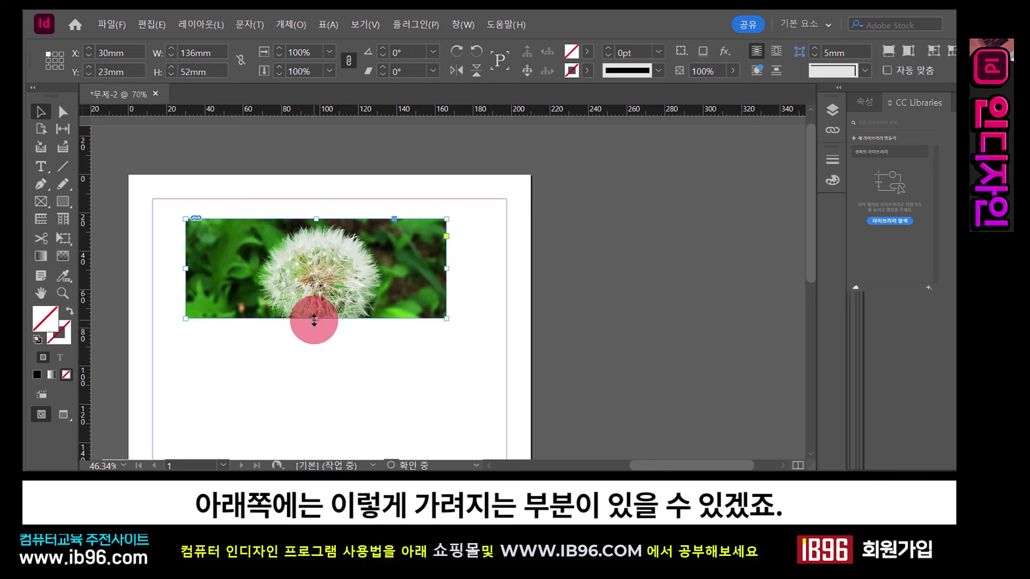
pyautogui.click(908, 51)
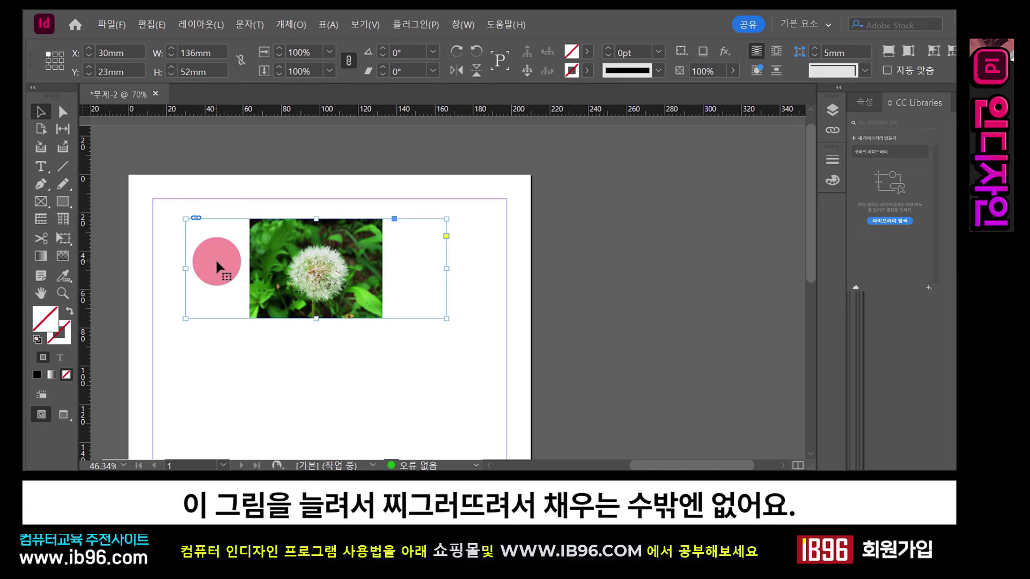
pyautogui.click(936, 55)
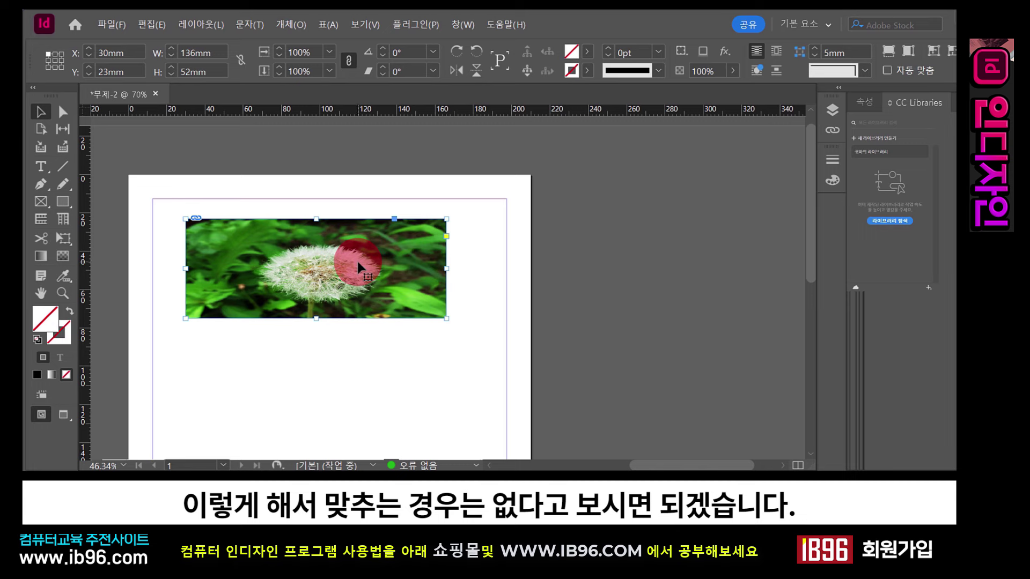
pyautogui.click(888, 52)
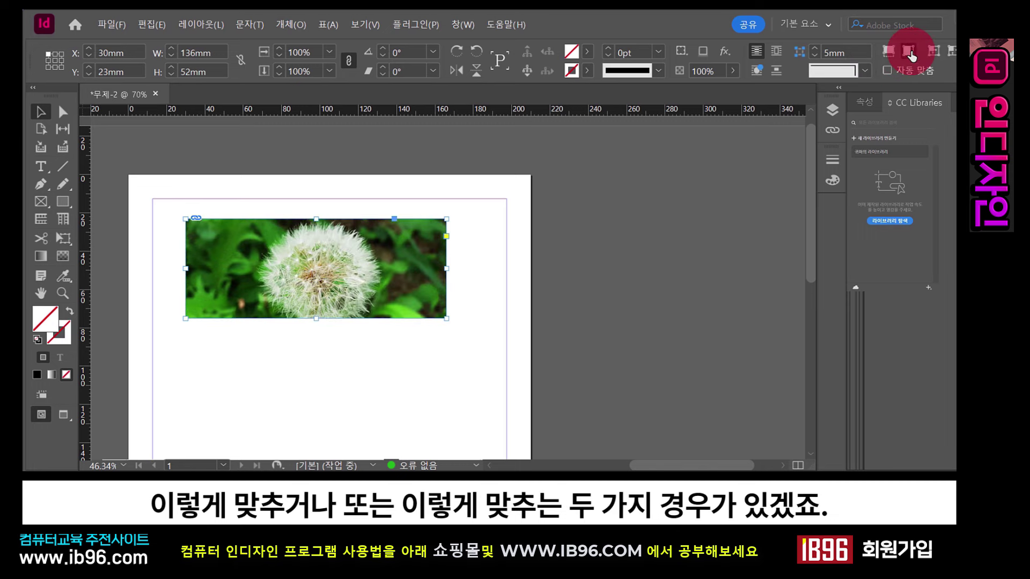
pyautogui.click(909, 52)
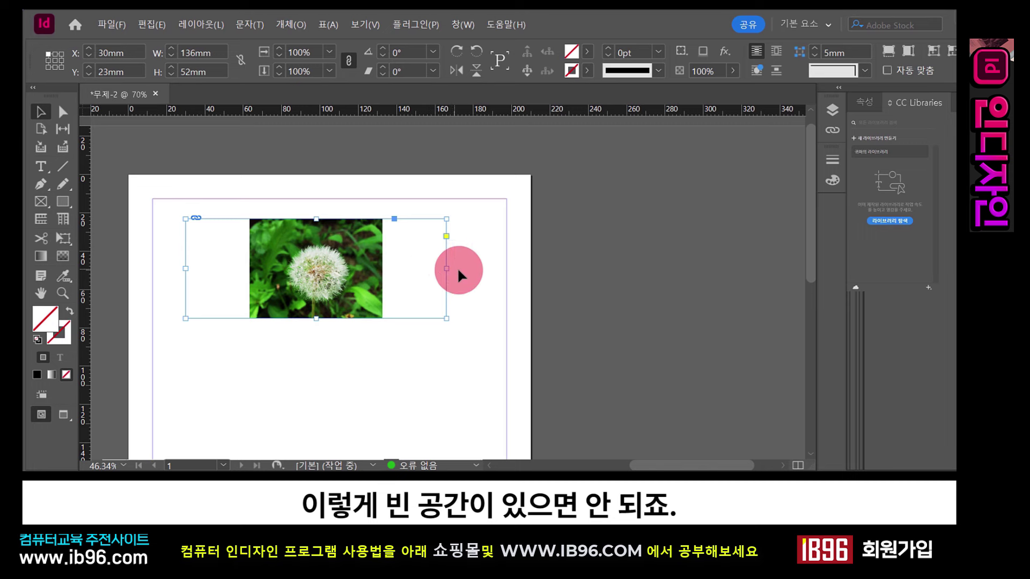
# Narrow the frame to about 69 mm to match the dandelion image and move it to about X 30.5 mm, Y 28.5 mm.
pyautogui.moveTo(447, 268); pyautogui.dragTo(382, 269)
pyautogui.moveTo(185, 269); pyautogui.dragTo(250, 273)
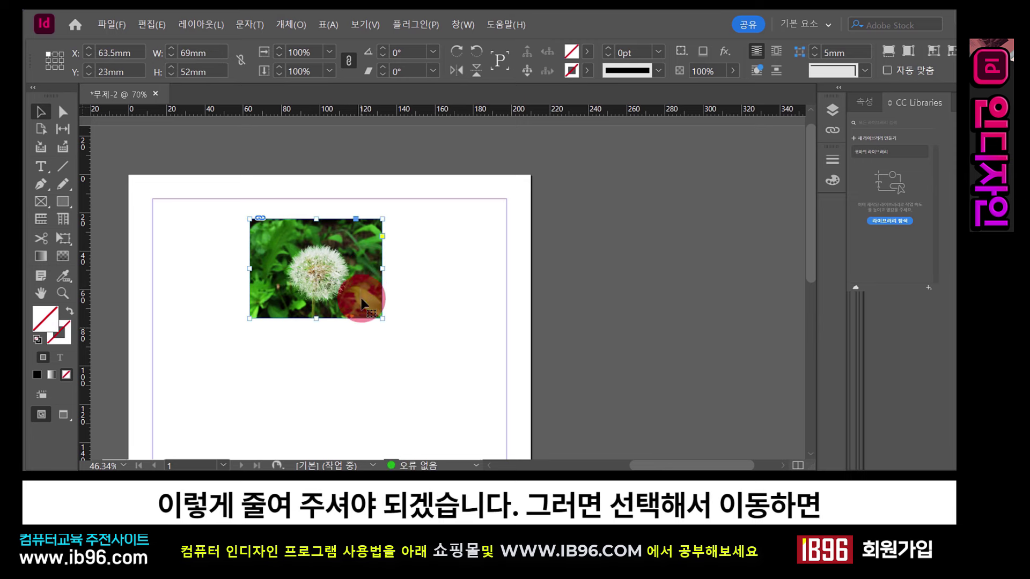
pyautogui.moveTo(359, 285); pyautogui.dragTo(284, 263)
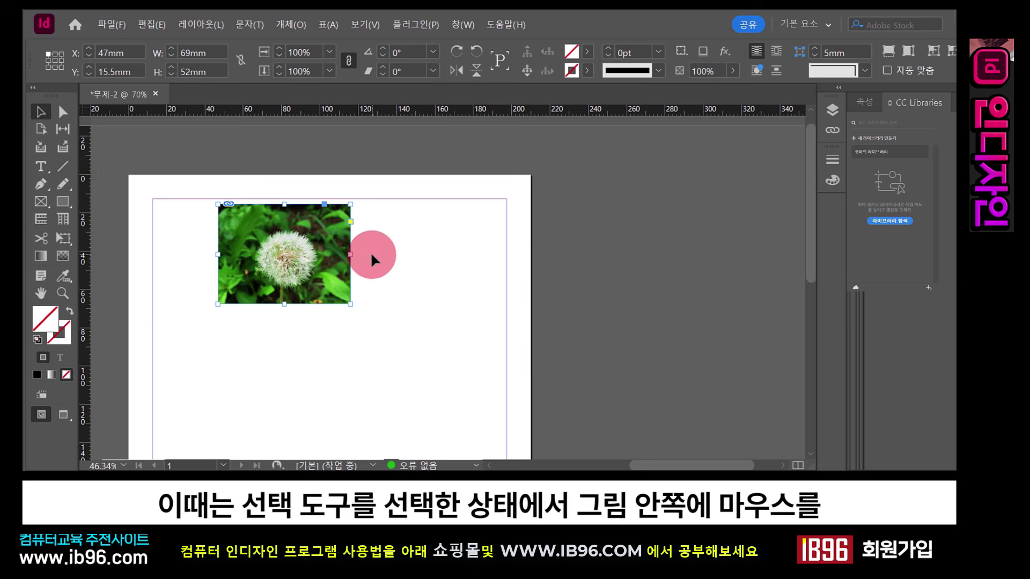
pyautogui.click(328, 225)
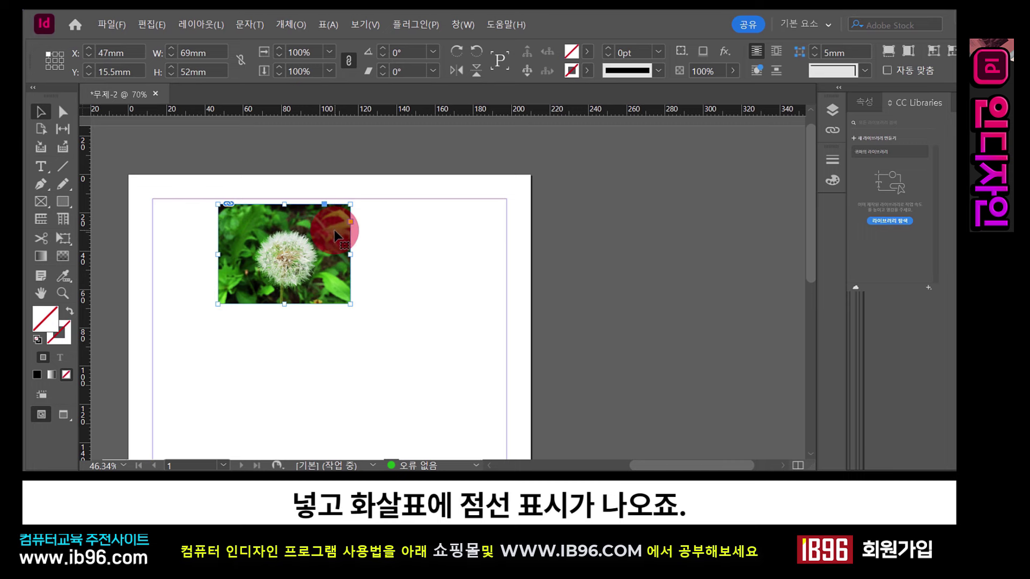
pyautogui.moveTo(334, 235); pyautogui.dragTo(284, 258)
pyautogui.moveTo(284, 258); pyautogui.dragTo(307, 268)
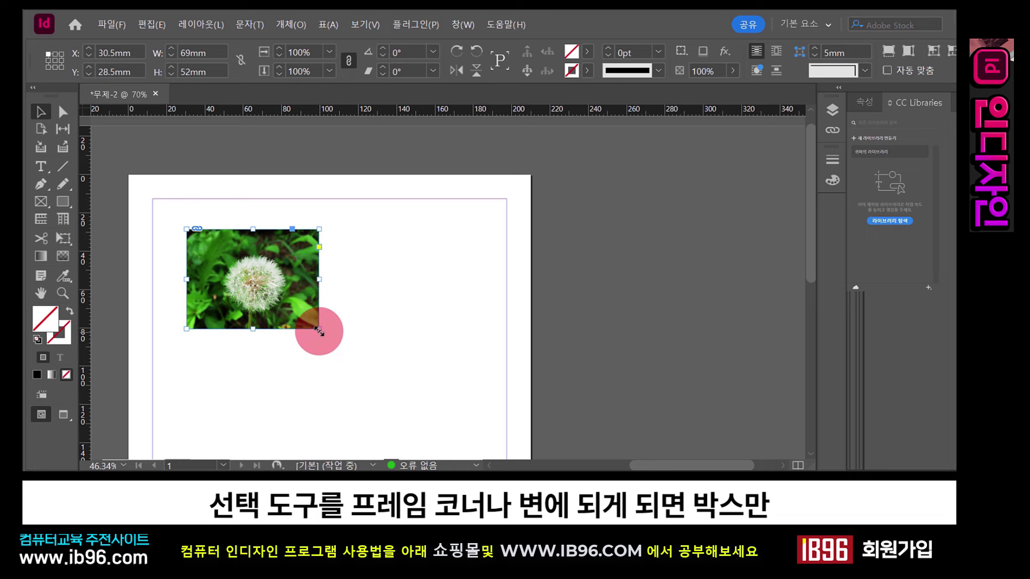
# Resize the frame to about 79.5 mm wide and 41.5 mm high and fill it proportionally with the dandelion image.
pyautogui.moveTo(321, 279)
pyautogui.mouseDown()
pyautogui.moveTo(389, 278)
pyautogui.moveTo(319, 279)
pyautogui.mouseUp()
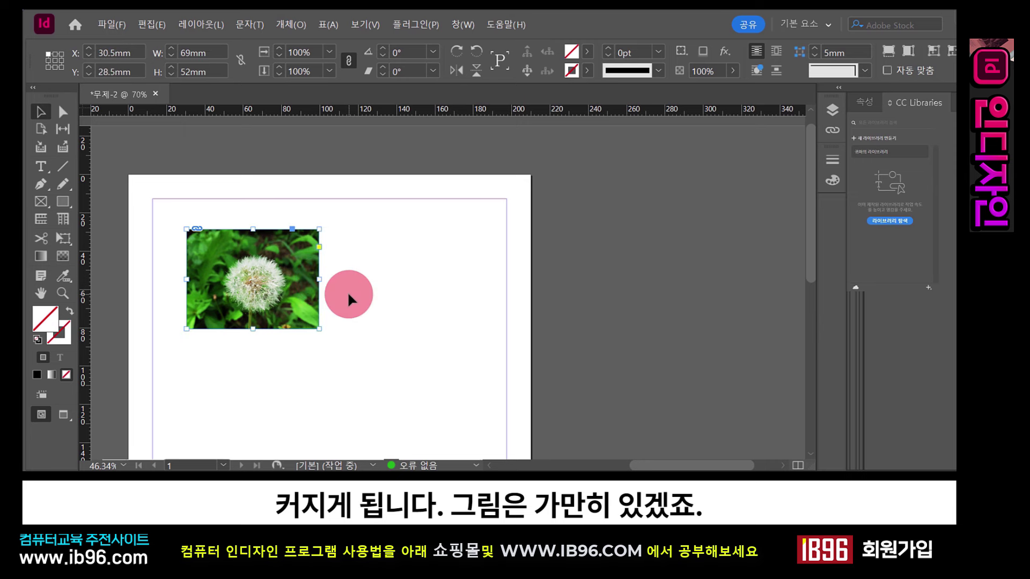
pyautogui.moveTo(319, 328); pyautogui.dragTo(339, 310)
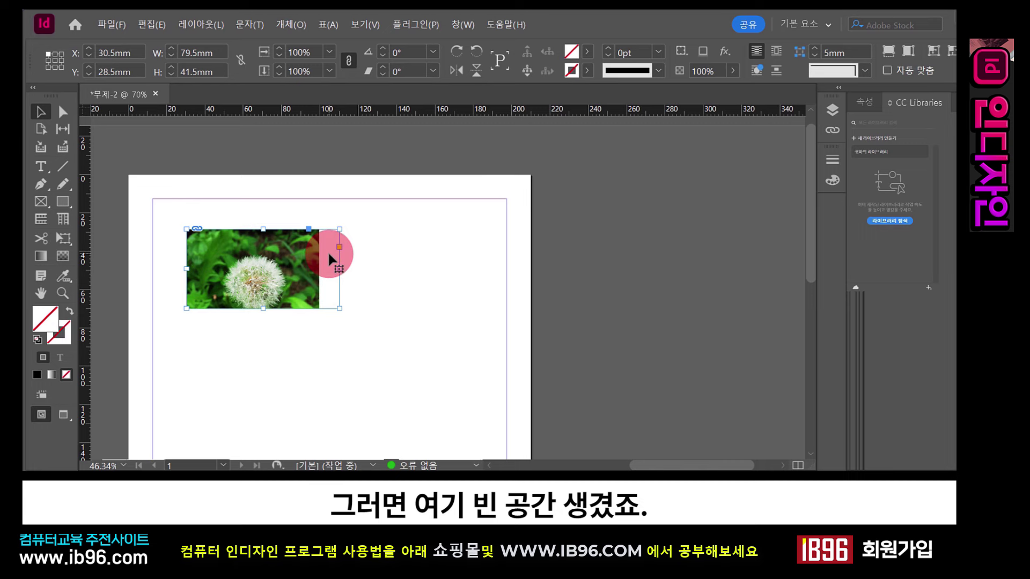
pyautogui.click(888, 54)
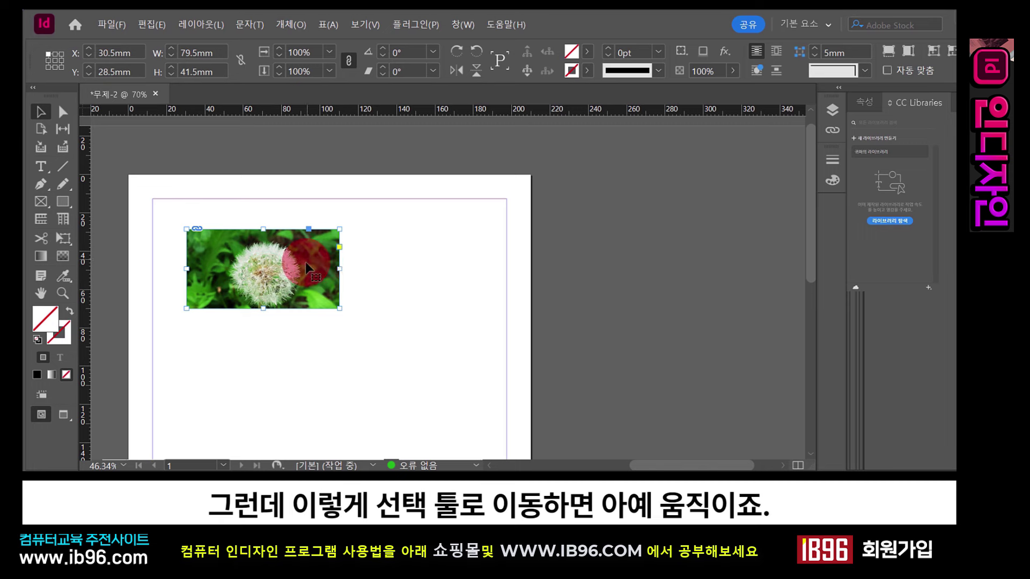
# Move the frame to about X 23 mm, Y 29 mm and adjust its upper and lower edges to a height of about 35 mm.
pyautogui.moveTo(313, 249)
pyautogui.mouseDown()
pyautogui.moveTo(402, 241)
pyautogui.moveTo(307, 253)
pyautogui.mouseUp()
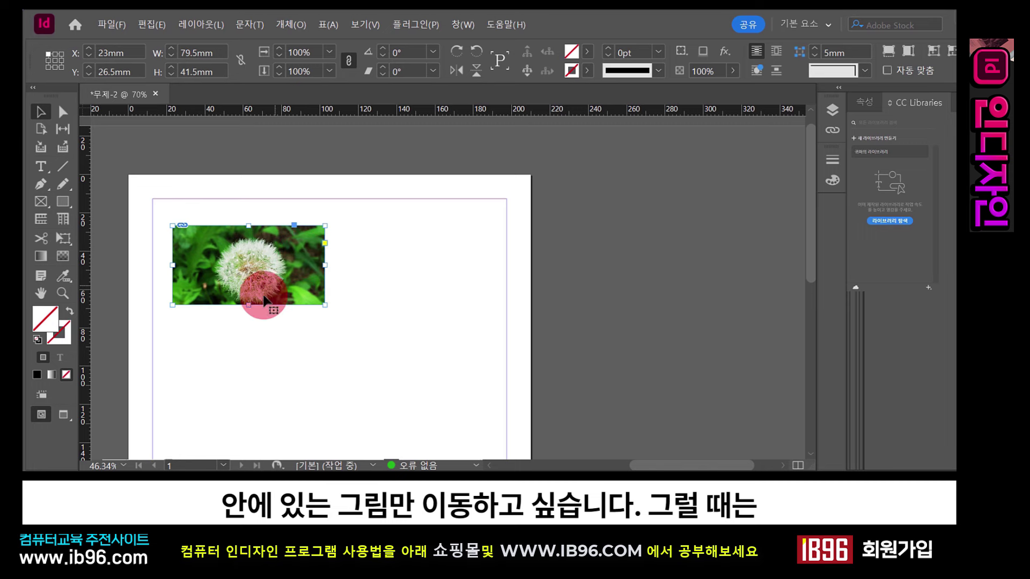
pyautogui.moveTo(247, 304); pyautogui.dragTo(258, 320)
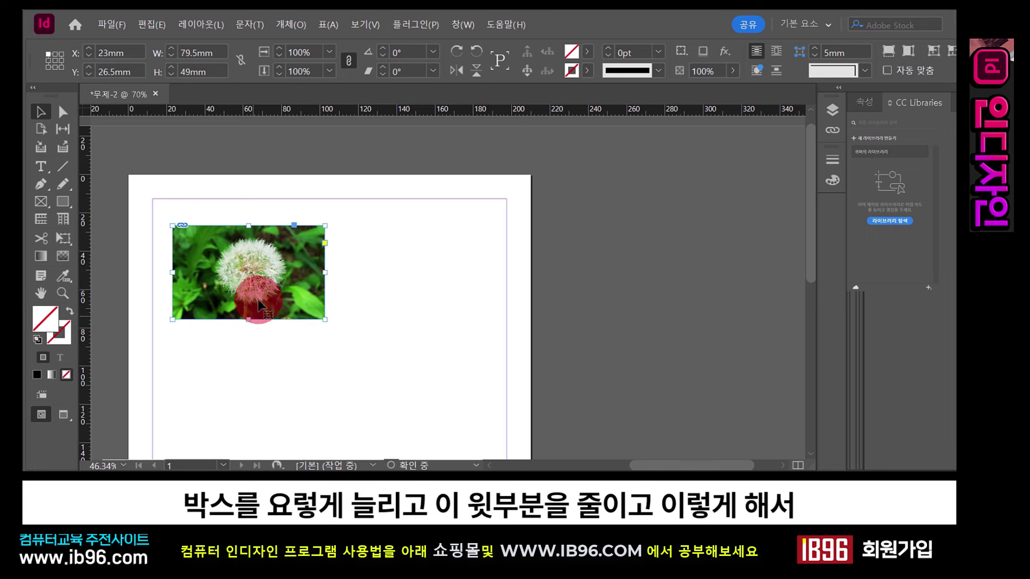
pyautogui.moveTo(249, 225); pyautogui.dragTo(248, 231)
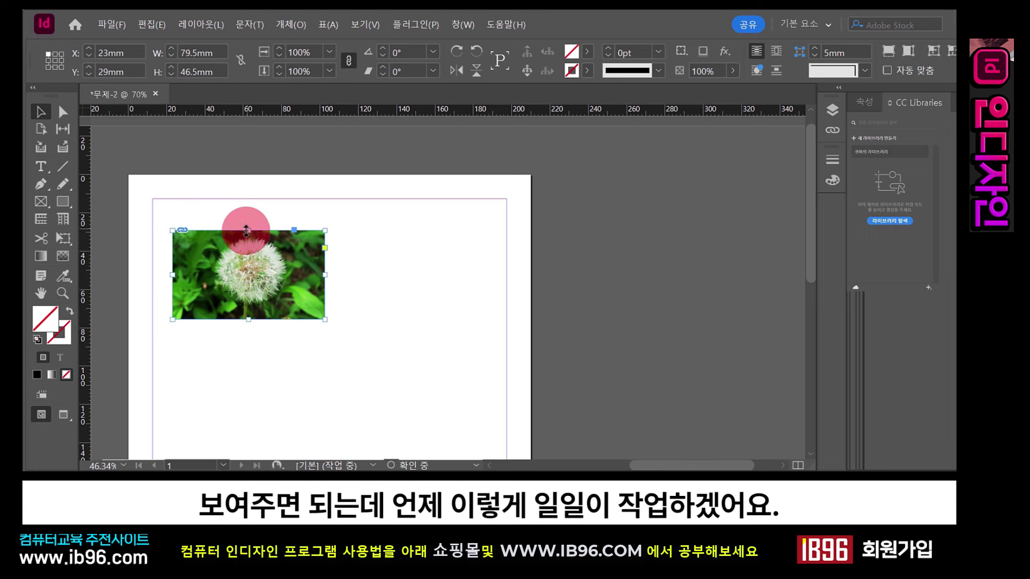
pyautogui.moveTo(246, 320); pyautogui.dragTo(247, 297)
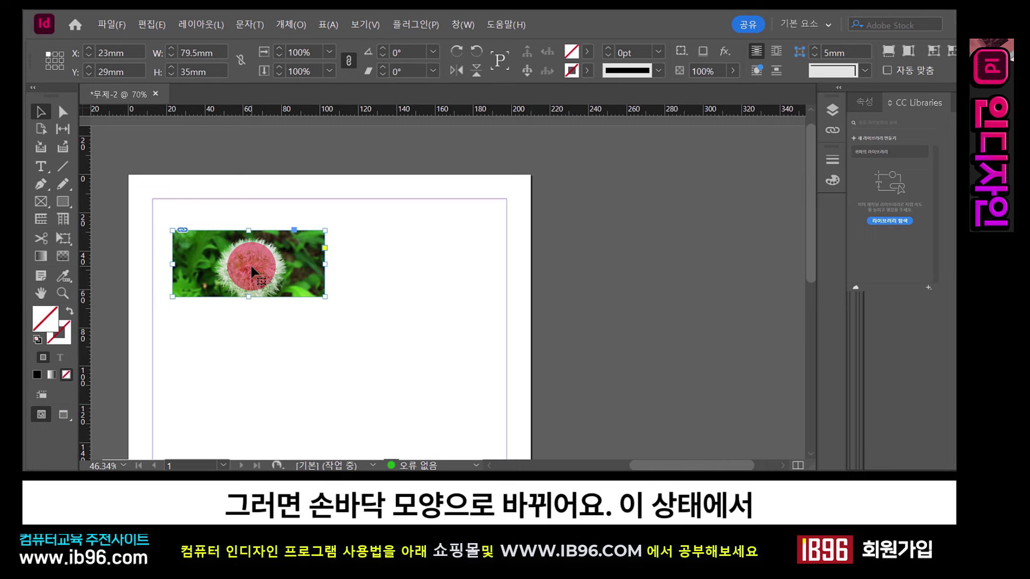
# Reposition the dandelion image inside its stationary frame so the flower head sits centred, and deselect the frame.
pyautogui.moveTo(251, 266)
pyautogui.mouseDown()
pyautogui.moveTo(259, 252)
pyautogui.moveTo(252, 262)
pyautogui.mouseUp()
pyautogui.press('Escape')
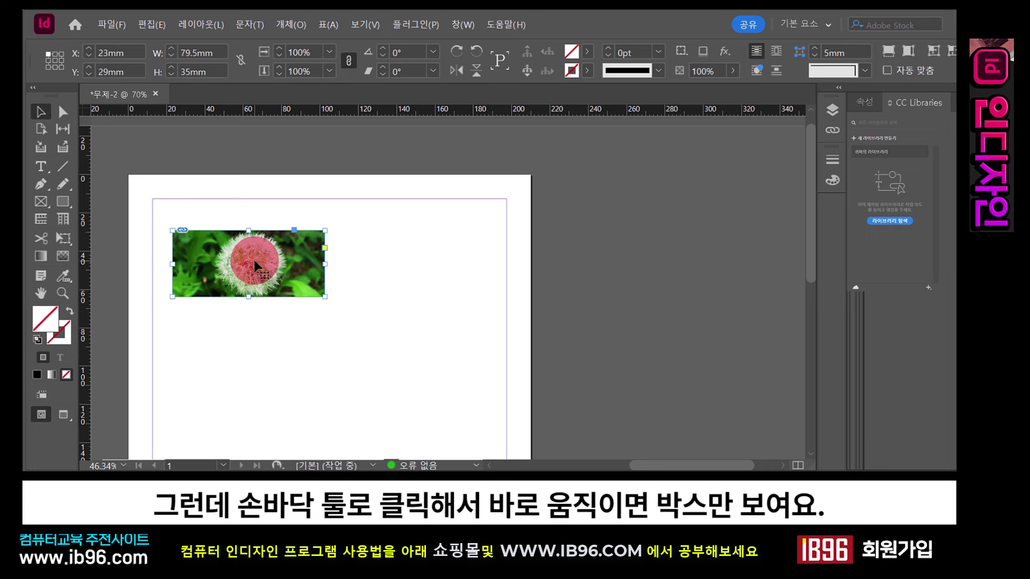
pyautogui.moveTo(256, 265); pyautogui.dragTo(275, 282)
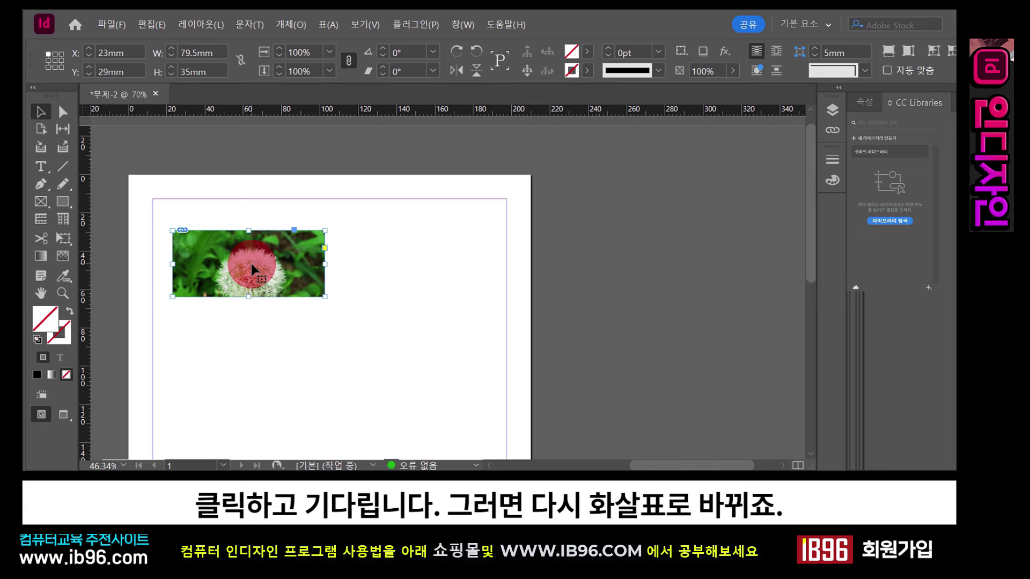
pyautogui.moveTo(251, 264)
pyautogui.mouseDown()
pyautogui.moveTo(246, 248)
pyautogui.moveTo(253, 252)
pyautogui.mouseUp()
pyautogui.click(278, 322)
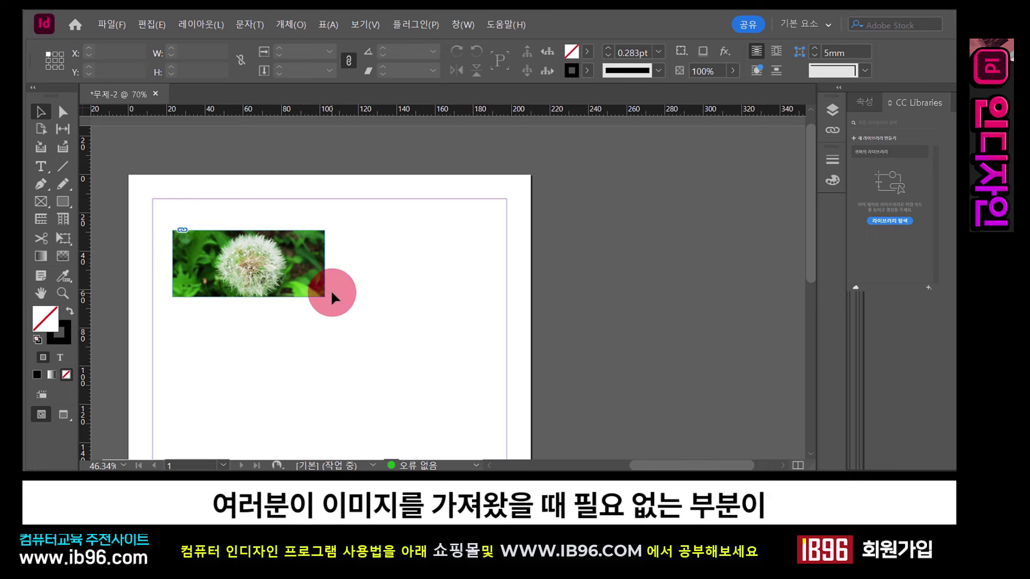
# Crop both sides of the dandelion frame to about 51 mm wide and recentre the flower inside it.
pyautogui.click(291, 265)
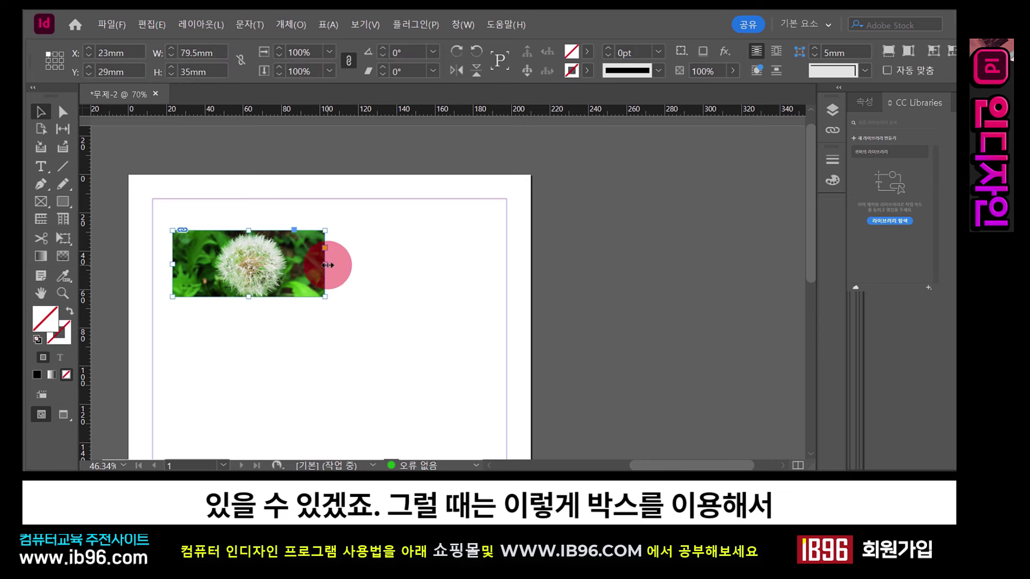
pyautogui.moveTo(325, 264); pyautogui.dragTo(296, 263)
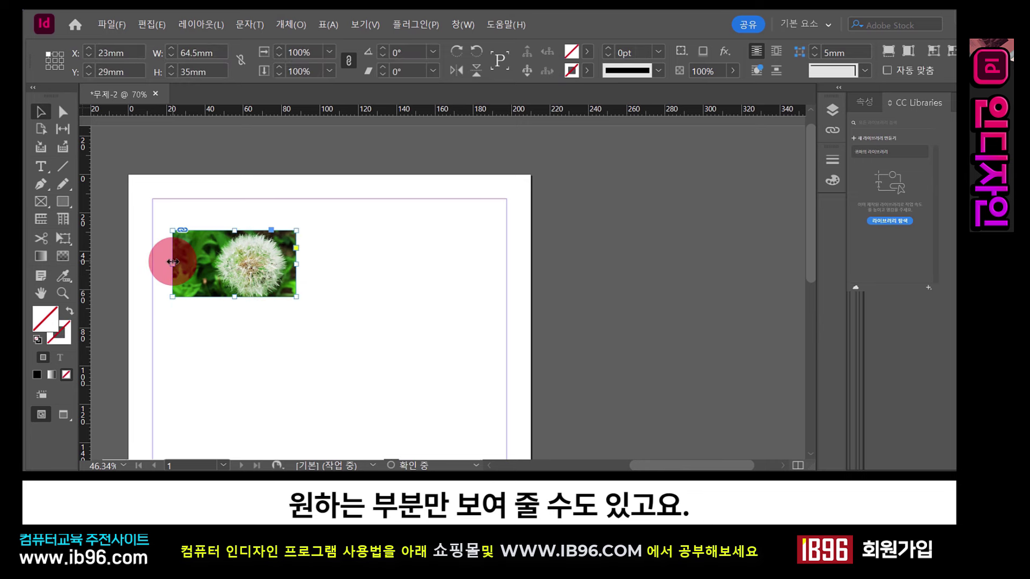
pyautogui.moveTo(172, 263); pyautogui.dragTo(198, 264)
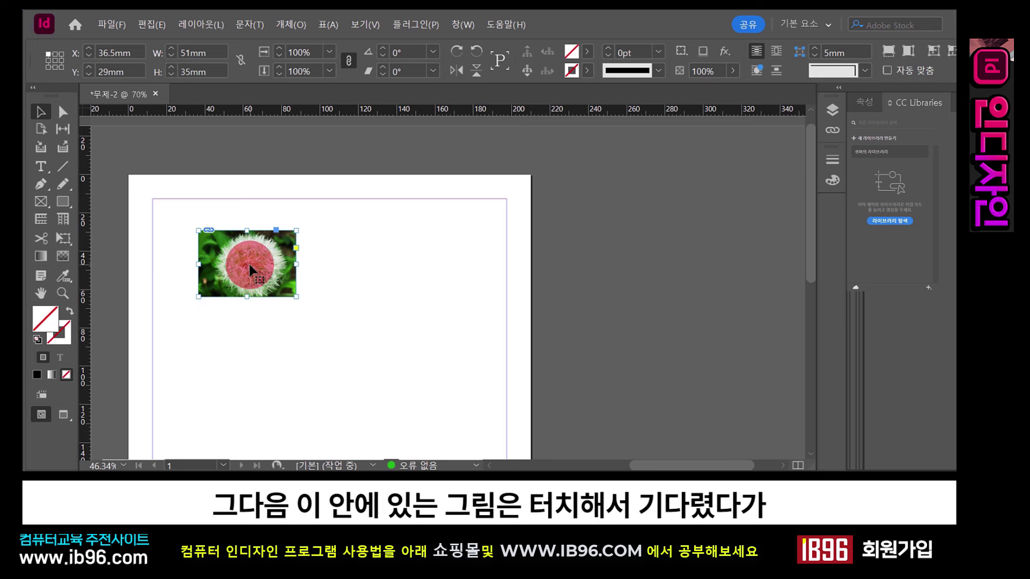
pyautogui.moveTo(249, 266); pyautogui.dragTo(246, 265)
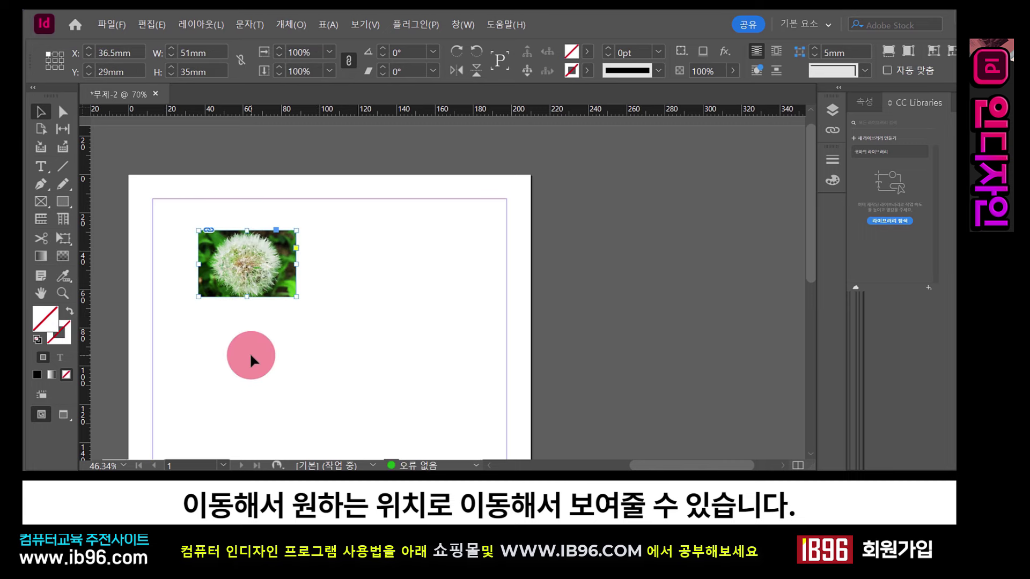
# Move the cropped dandelion frame to about X 20 mm, Y 18.5 mm near the page's upper margin corner.
pyautogui.click(245, 334)
pyautogui.hotkey('ctrl', 'z')
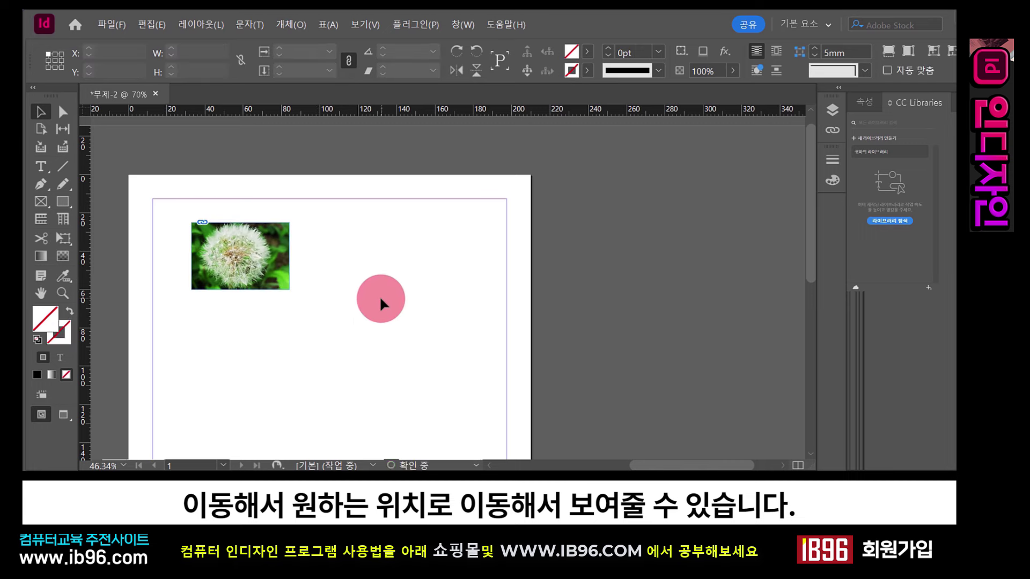
pyautogui.moveTo(271, 280); pyautogui.dragTo(245, 262)
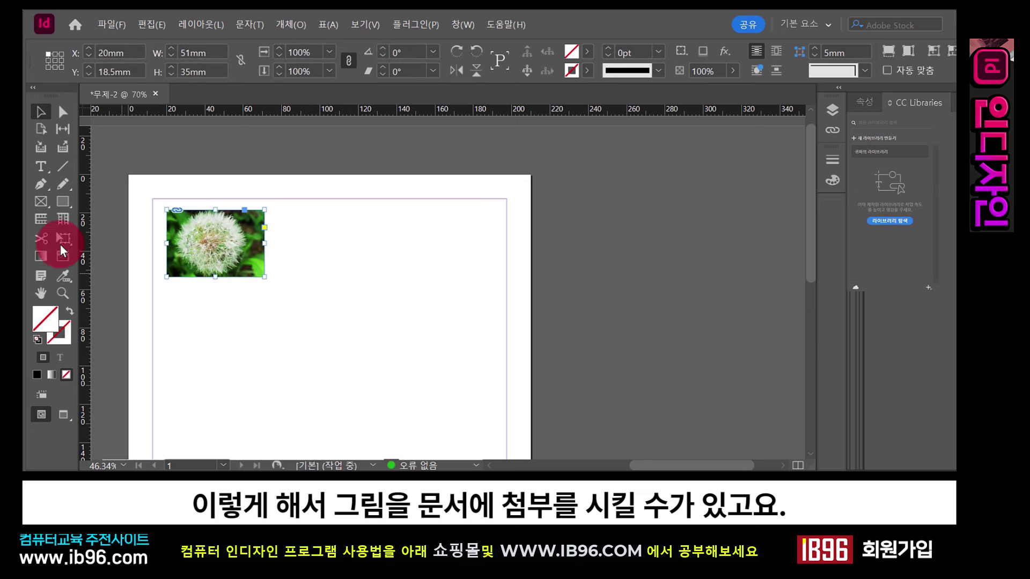
# Draw a rectangular frame about 56.5 mm wide and 79 mm high beside the dandelion and place the image 20190913_140732 in it.
pyautogui.click(41, 201)
pyautogui.moveTo(325, 210)
pyautogui.mouseDown()
pyautogui.moveTo(317, 287)
pyautogui.moveTo(426, 361)
pyautogui.mouseUp()
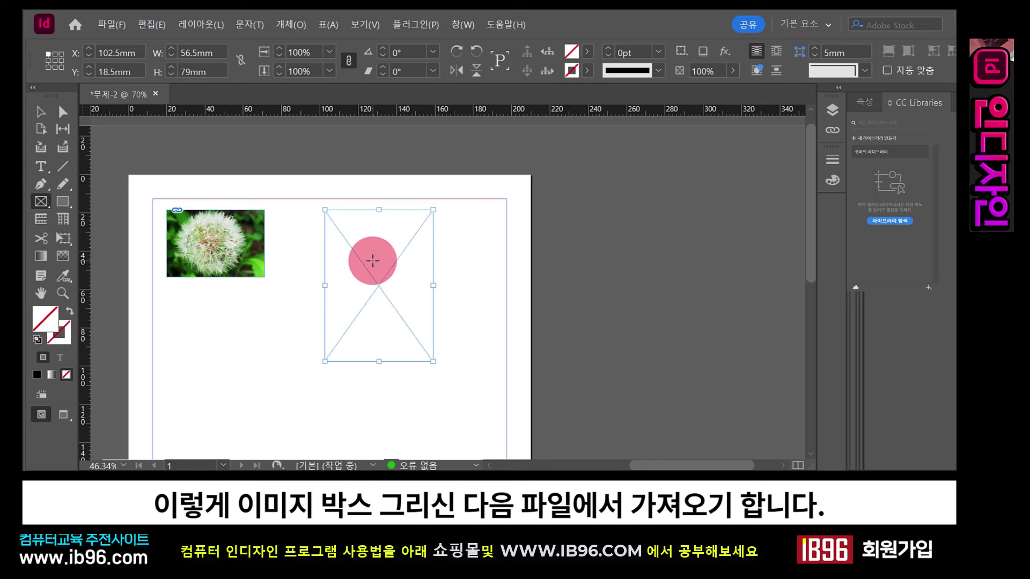
pyautogui.click(110, 25)
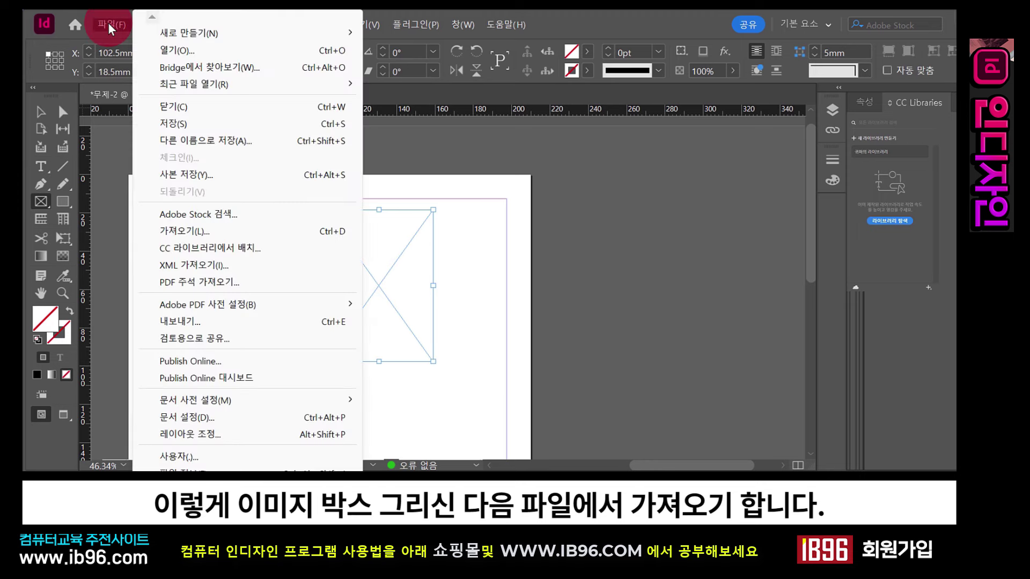
pyautogui.click(200, 234)
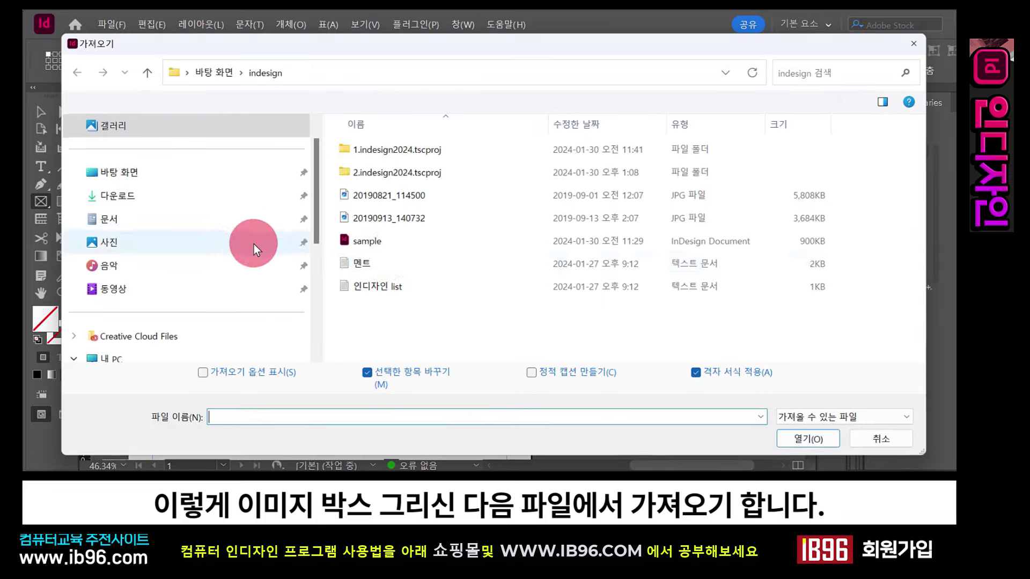
pyautogui.click(398, 220)
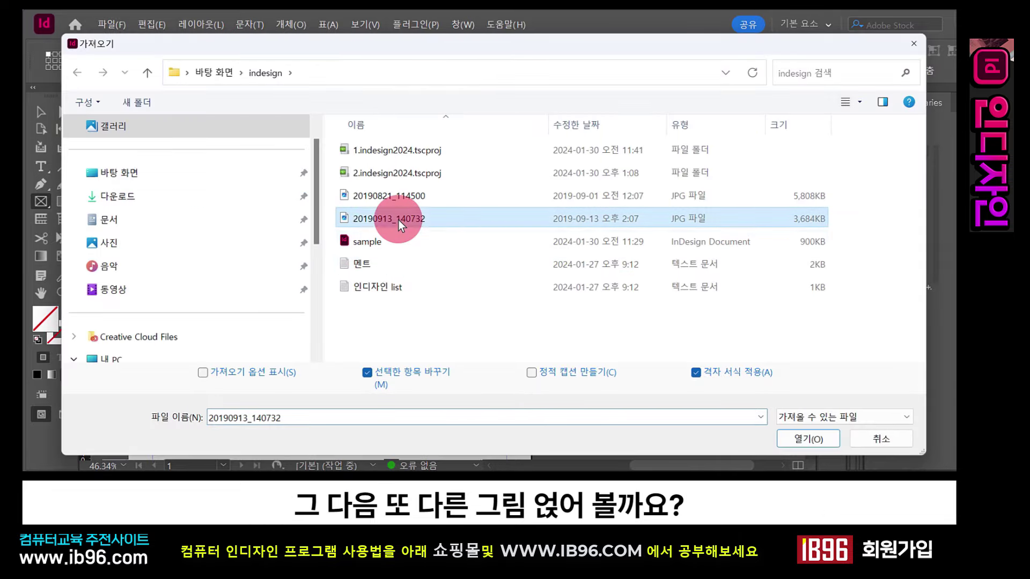
pyautogui.click(807, 439)
pyautogui.click(333, 258)
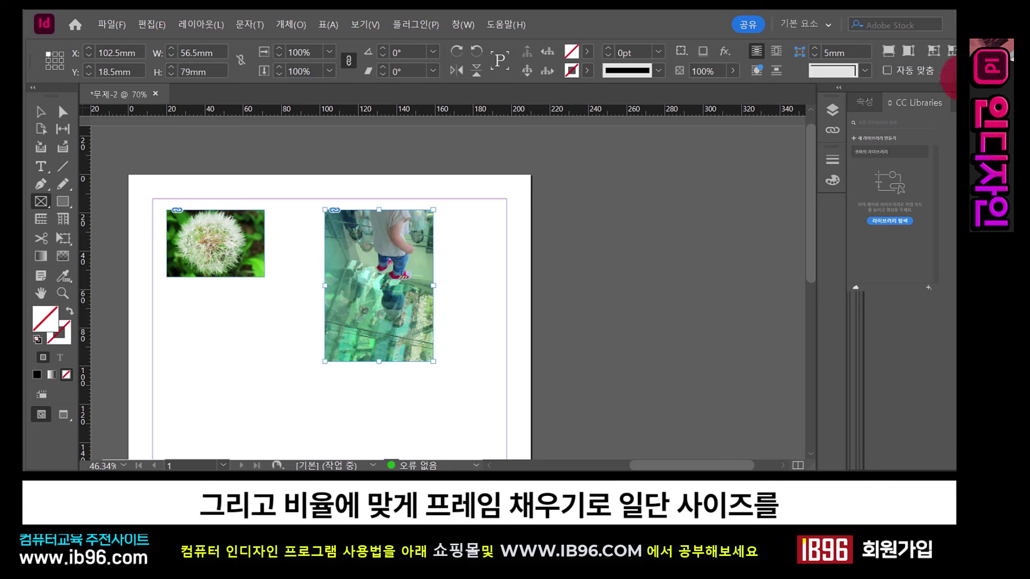
# Fill the new frame proportionally with the photo and crop it around the child to about 43.5 mm wide and 53 mm high.
pyautogui.click(888, 54)
pyautogui.press('v')
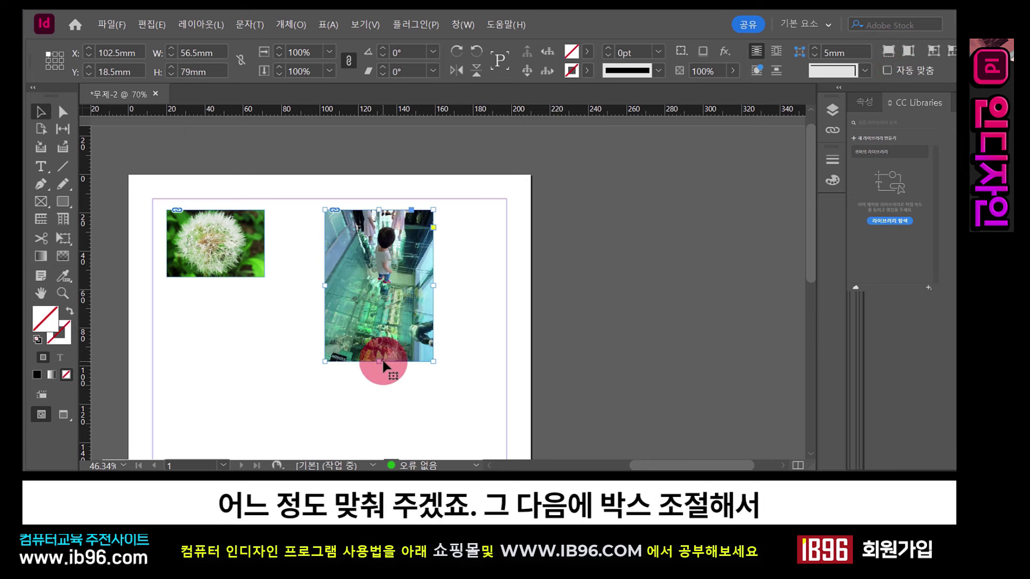
pyautogui.moveTo(380, 361); pyautogui.dragTo(381, 311)
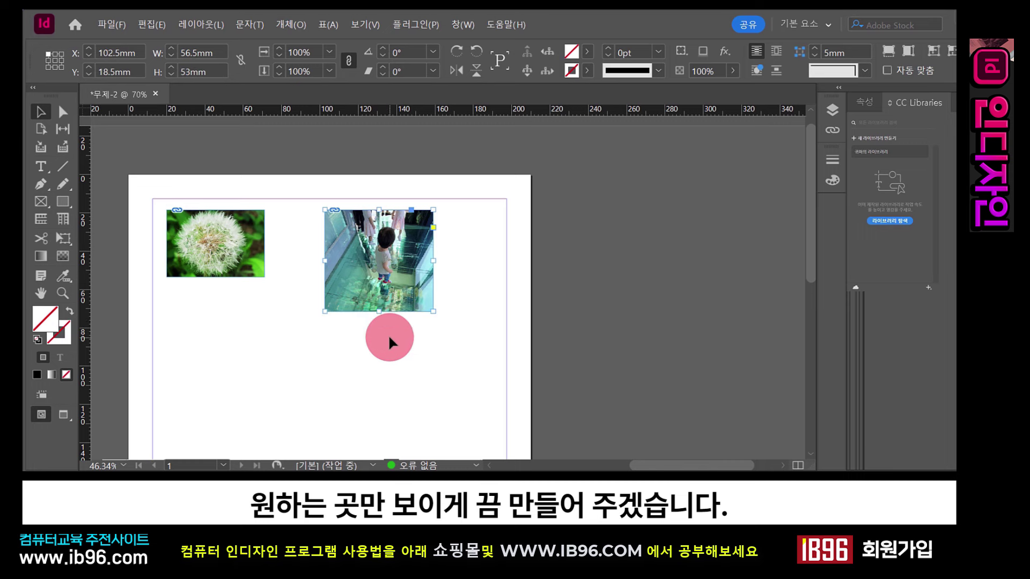
pyautogui.moveTo(323, 261); pyautogui.dragTo(339, 261)
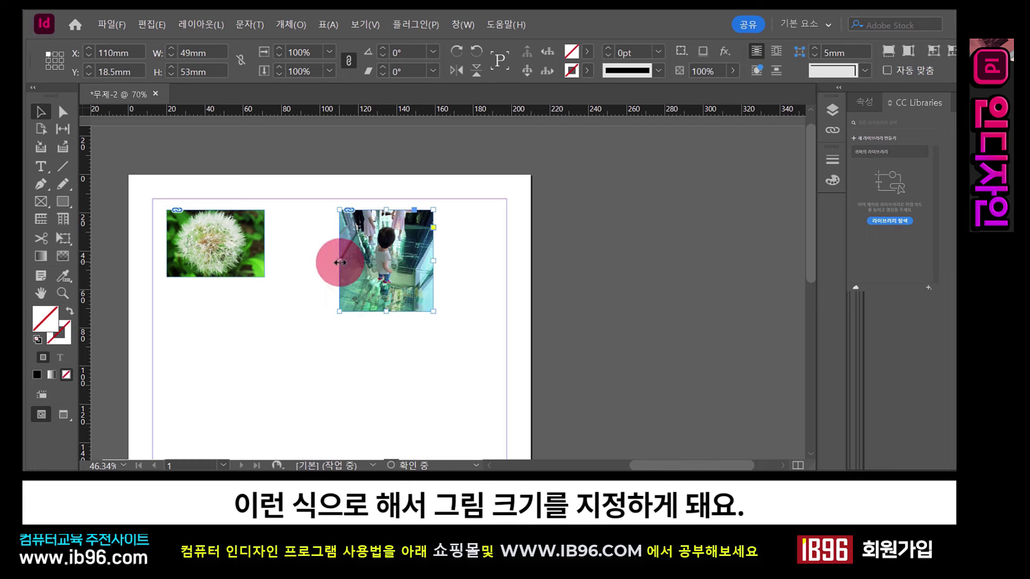
pyautogui.moveTo(433, 263); pyautogui.dragTo(423, 263)
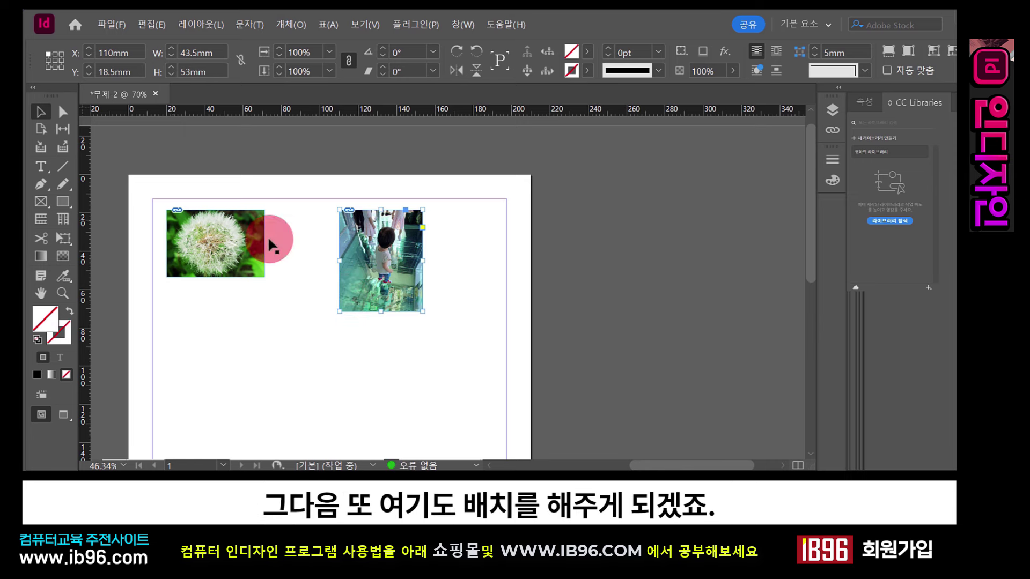
# Move the photo frame to about X 83 mm, Y 13 mm, enlarge it to about 91 by 115 mm and refill it proportionally.
pyautogui.moveTo(375, 294); pyautogui.dragTo(320, 229)
pyautogui.click(352, 407)
pyautogui.moveTo(372, 299); pyautogui.dragTo(463, 420)
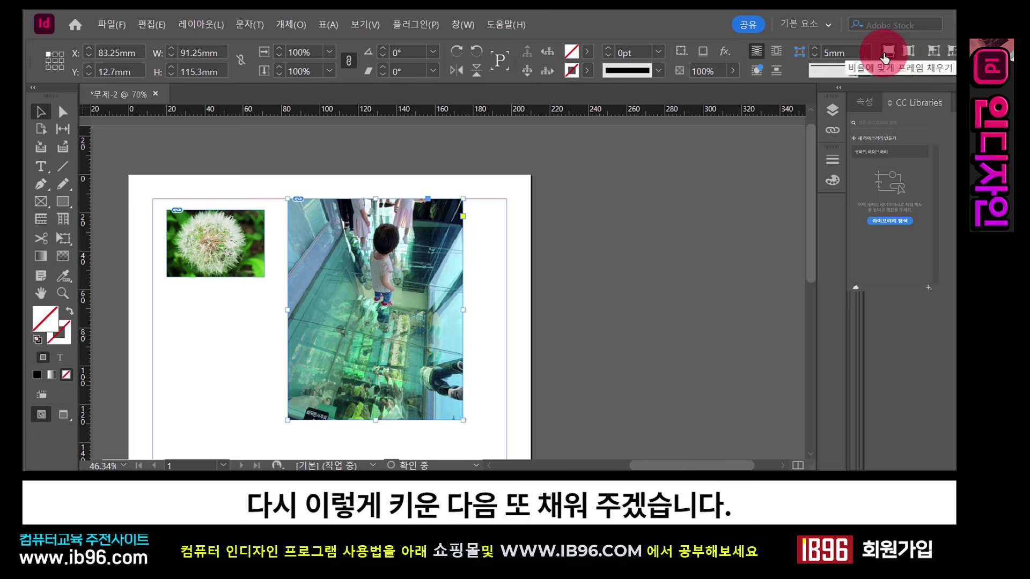
# Refill the enlarged photo frame proportionally and crop it around the child to about 80 mm wide and 85.8 mm high.
pyautogui.click(888, 52)
pyautogui.moveTo(286, 280); pyautogui.dragTo(304, 279)
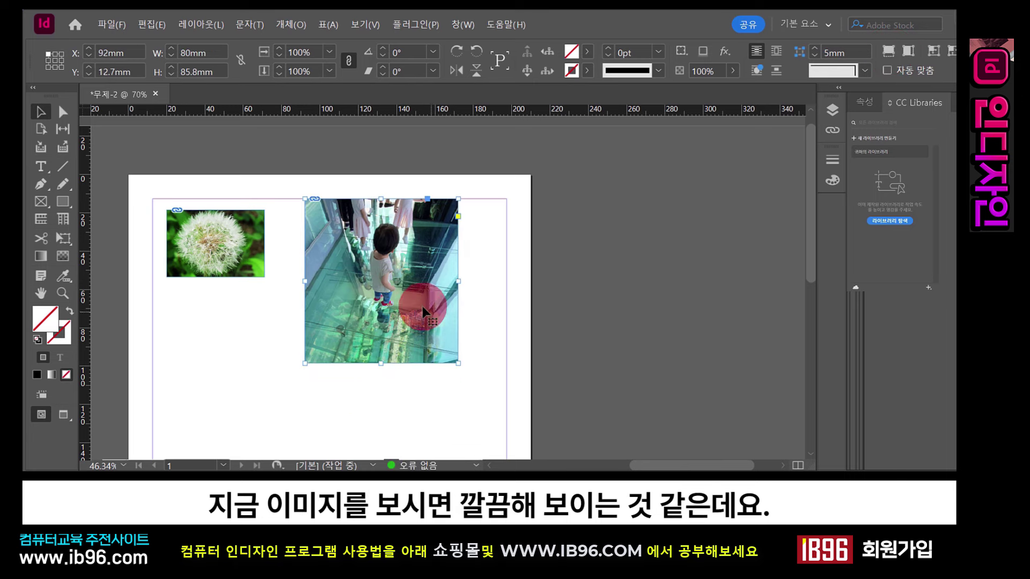
# Enlarge the view of the child in the photo to 200% and examine the image's display quality.
pyautogui.click(62, 293)
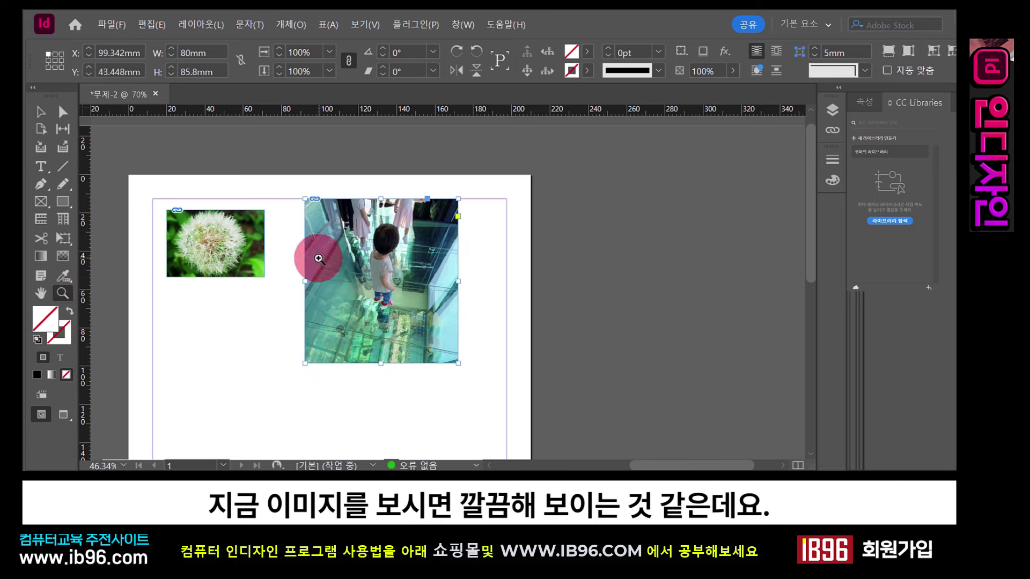
pyautogui.click(393, 272)
pyautogui.press('v')
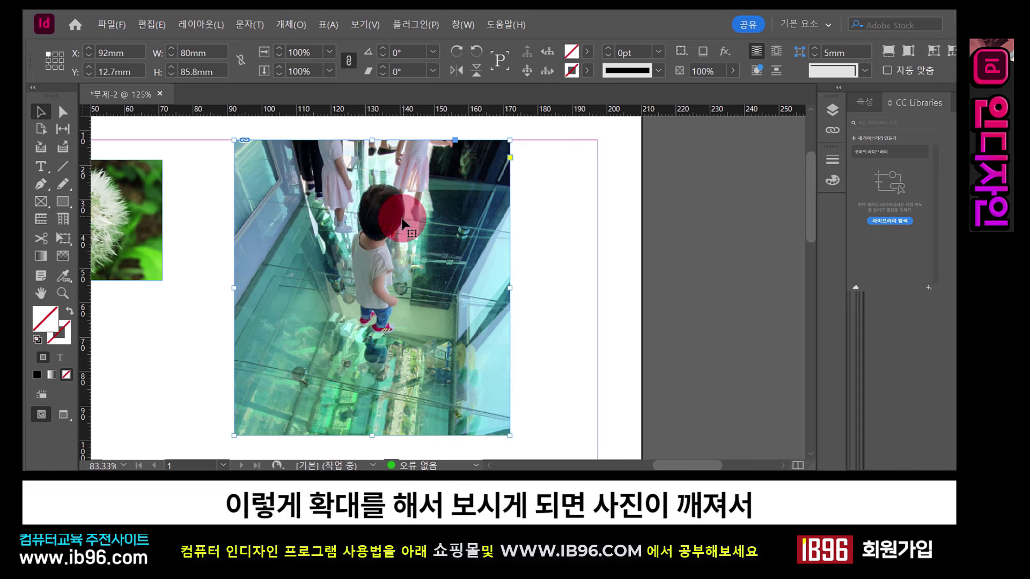
pyautogui.click(63, 293)
pyautogui.click(377, 255)
pyautogui.click(461, 264)
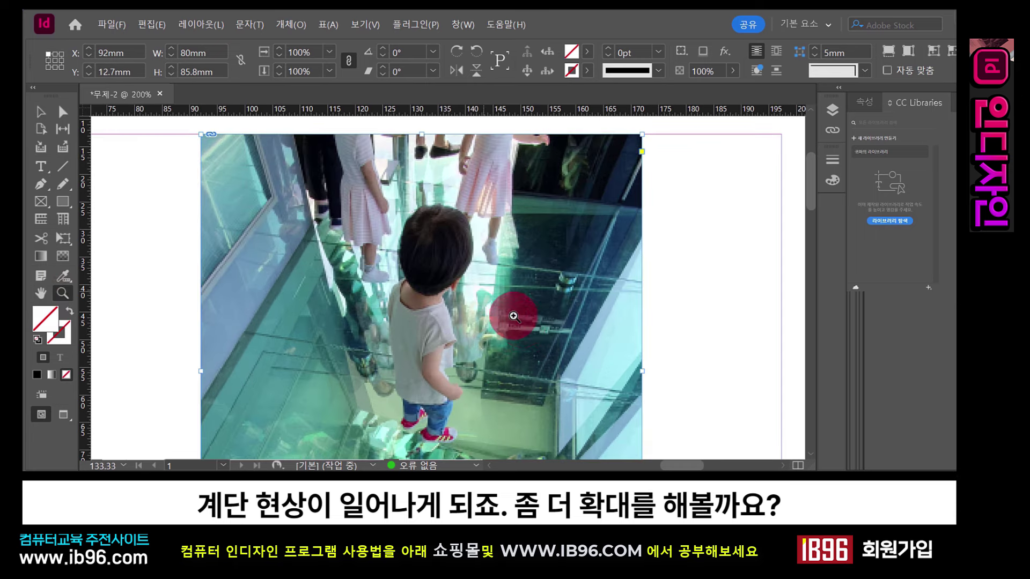
pyautogui.click(41, 111)
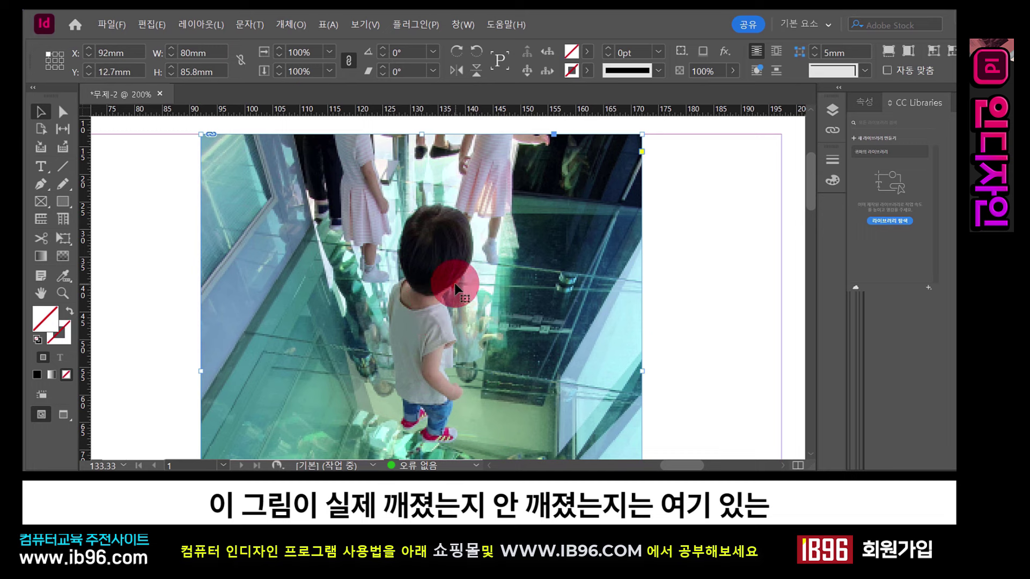
# Set the display performance of the child photo to High Quality Display (고품질 표시).
pyautogui.click(291, 26)
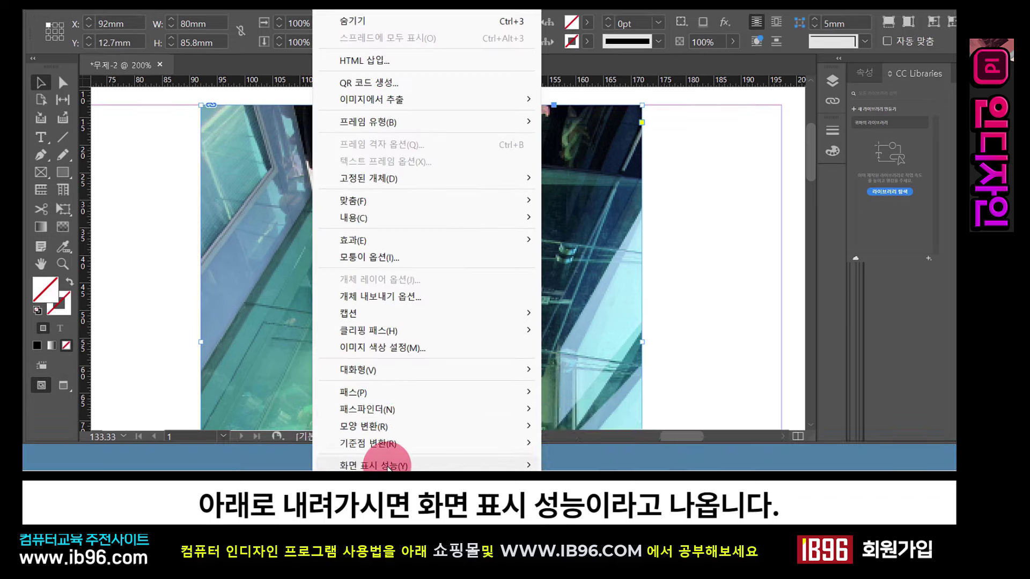
pyautogui.moveTo(387, 466)
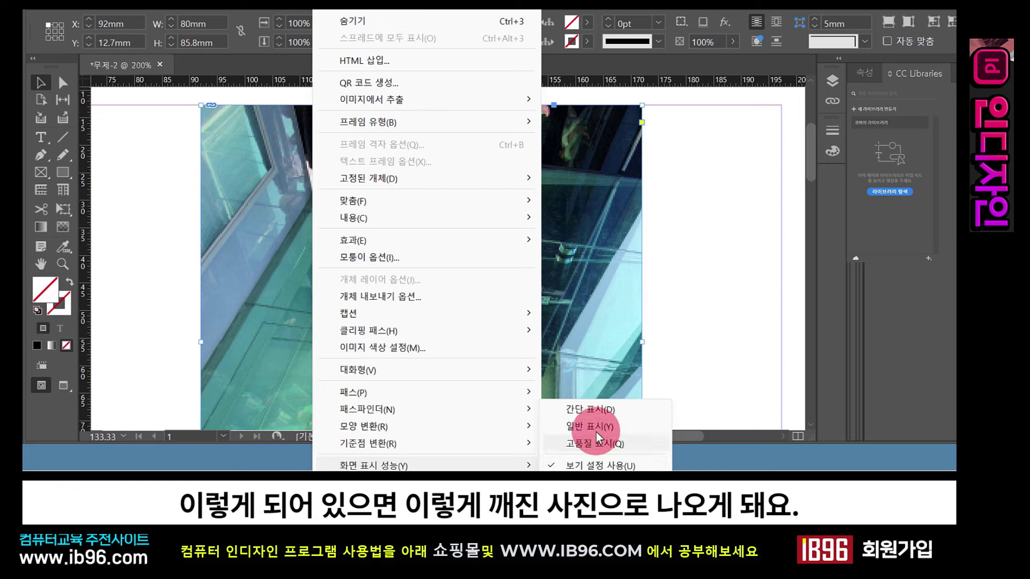
pyautogui.click(539, 214)
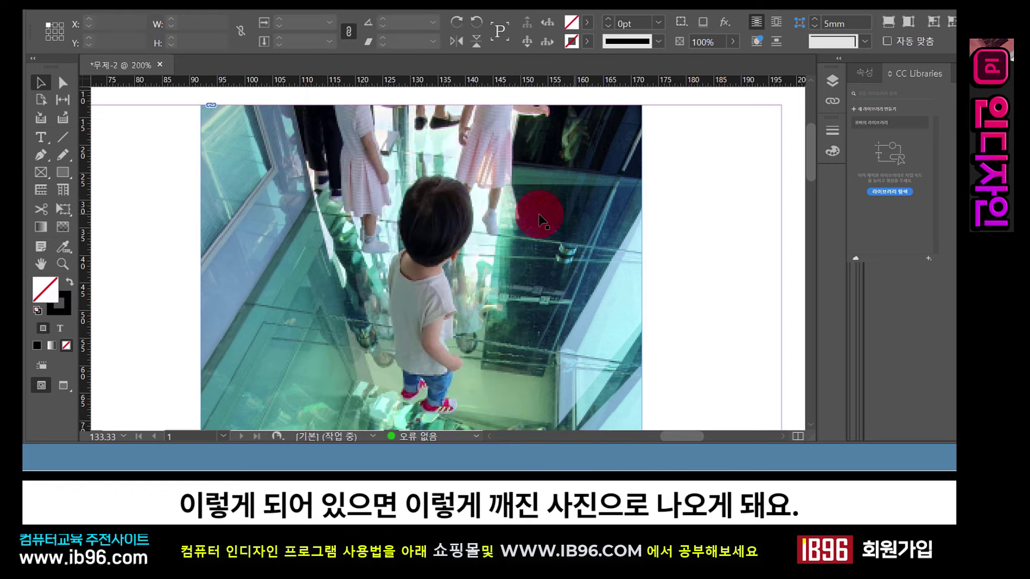
pyautogui.rightClick(442, 228)
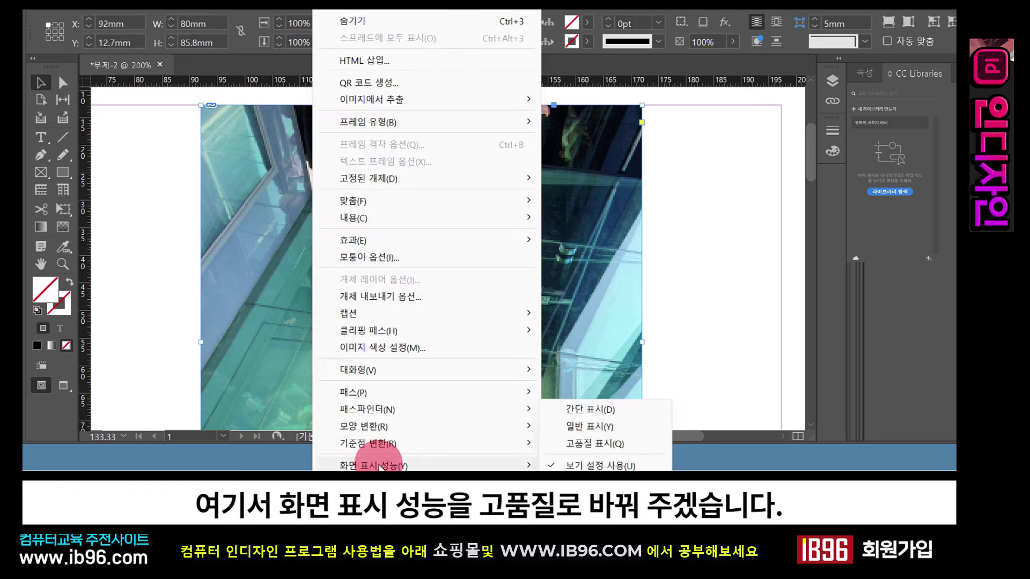
pyautogui.click(590, 443)
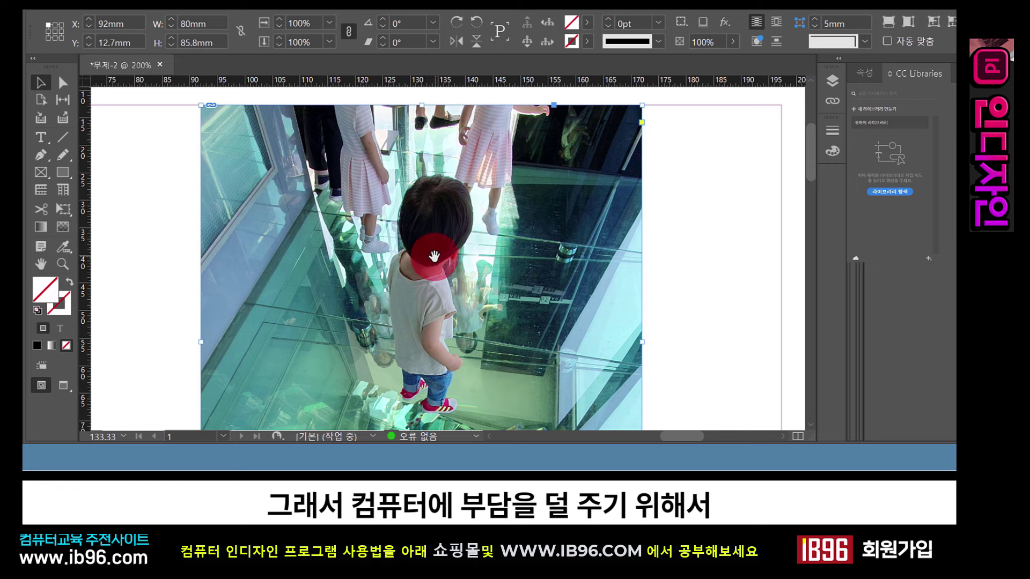
# Try Fast Display (간단 표시) on the child photo and return it to High Quality Display (고품질 표시).
pyautogui.rightClick(434, 257)
pyautogui.moveTo(490, 462)
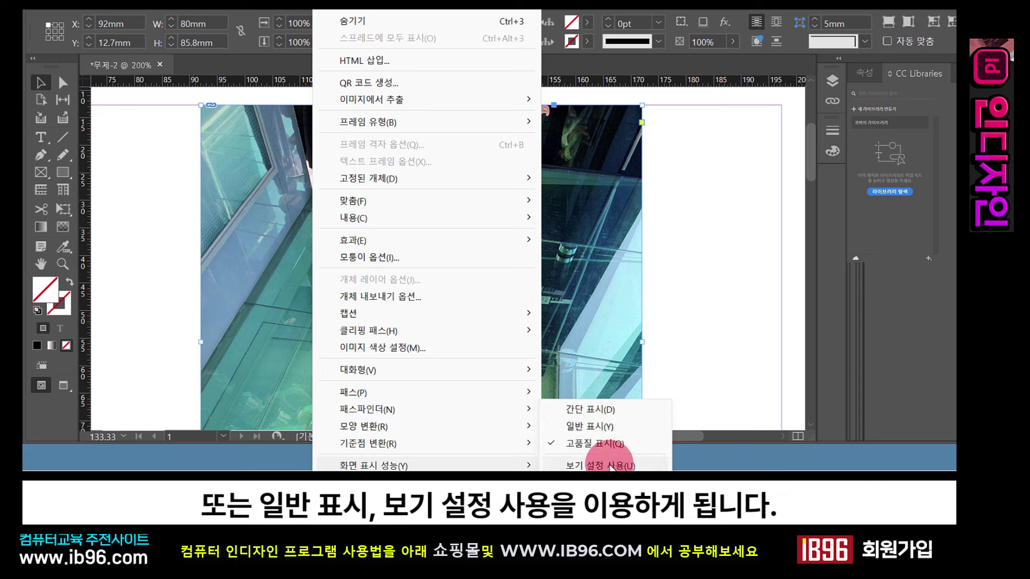
pyautogui.click(604, 411)
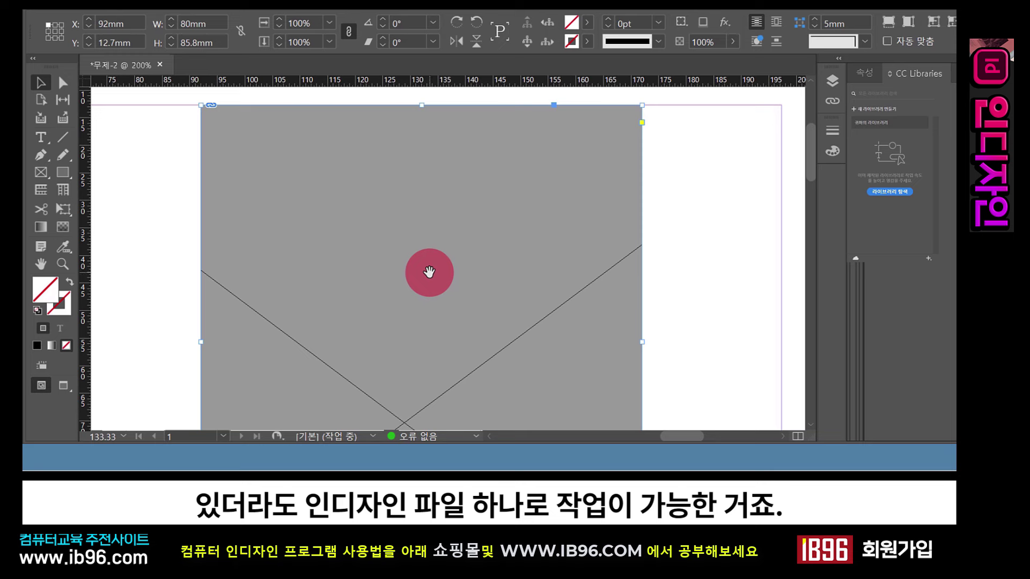
pyautogui.click(427, 271)
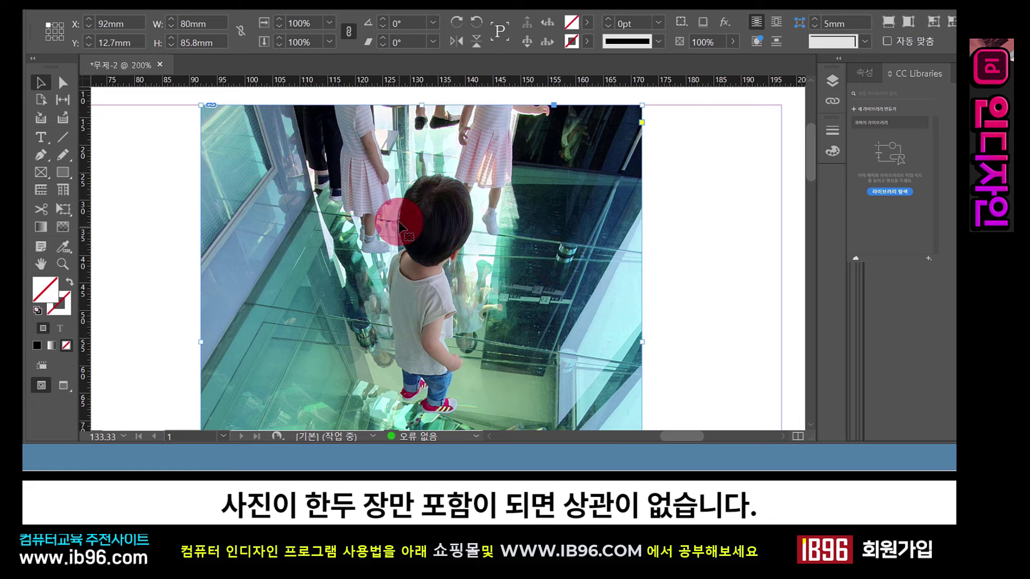
pyautogui.rightClick(460, 259)
pyautogui.moveTo(428, 465)
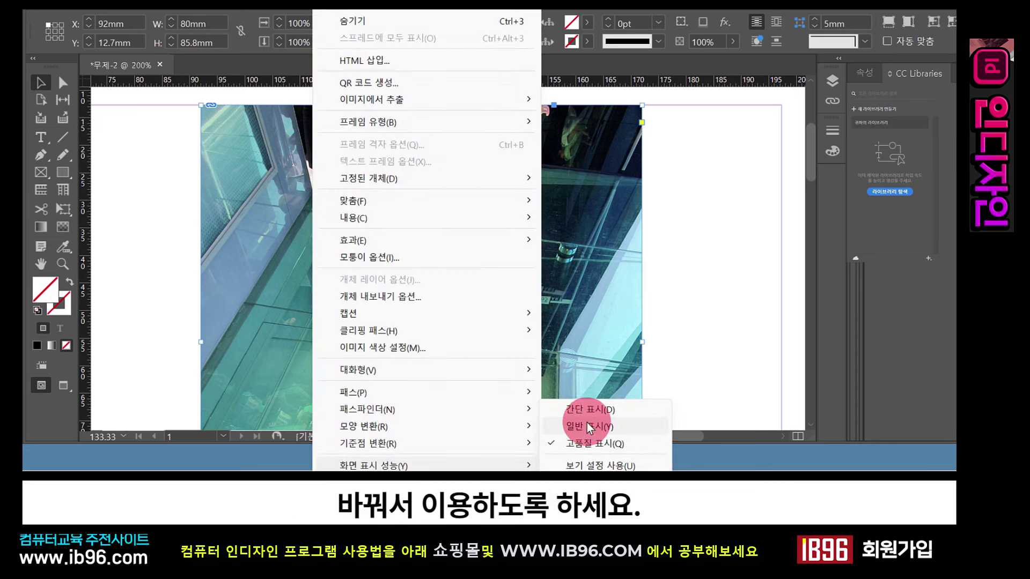
pyautogui.click(612, 446)
# Fit the whole page in the document window.
pyautogui.press('h')
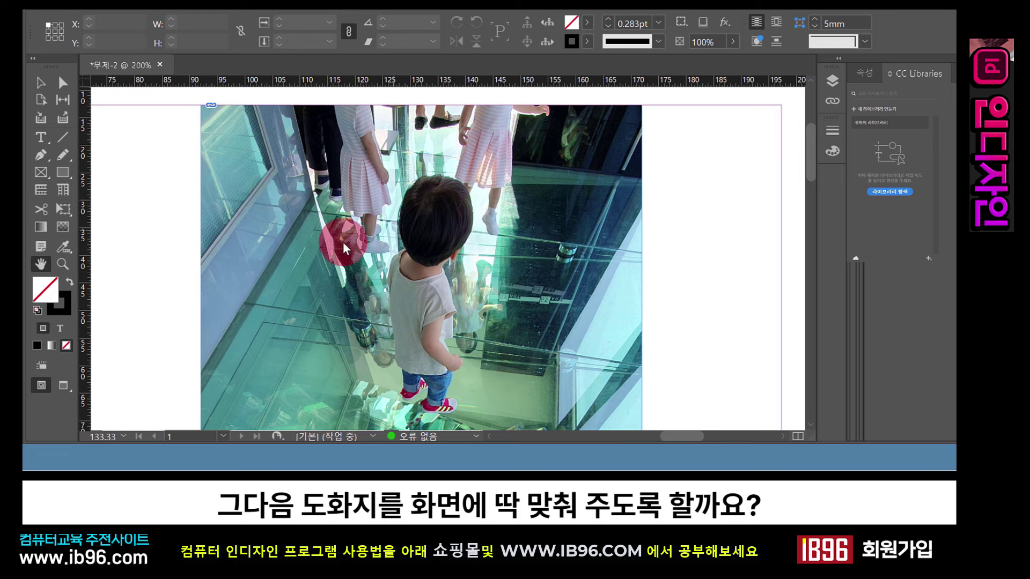
pyautogui.doubleClick(37, 263)
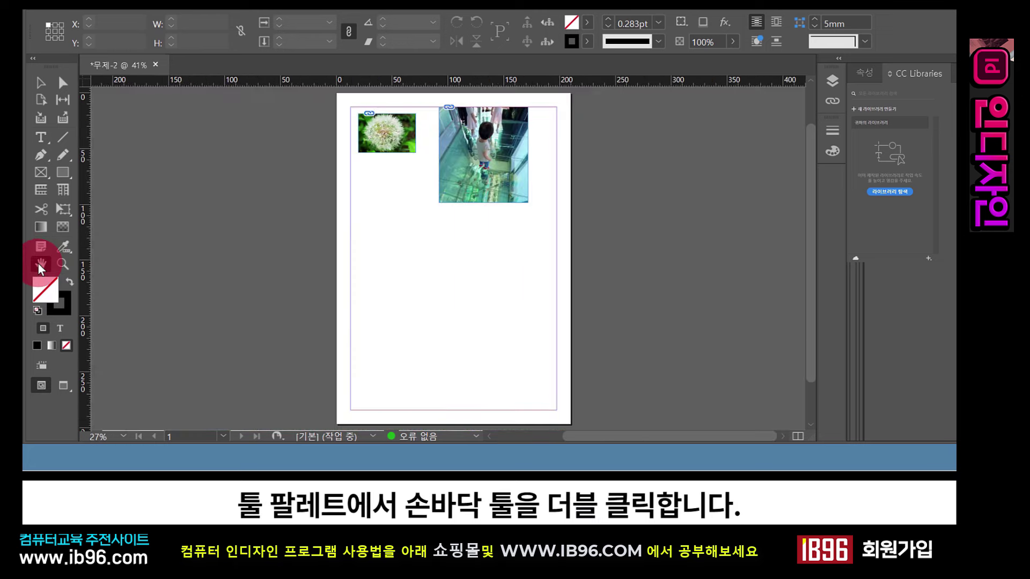